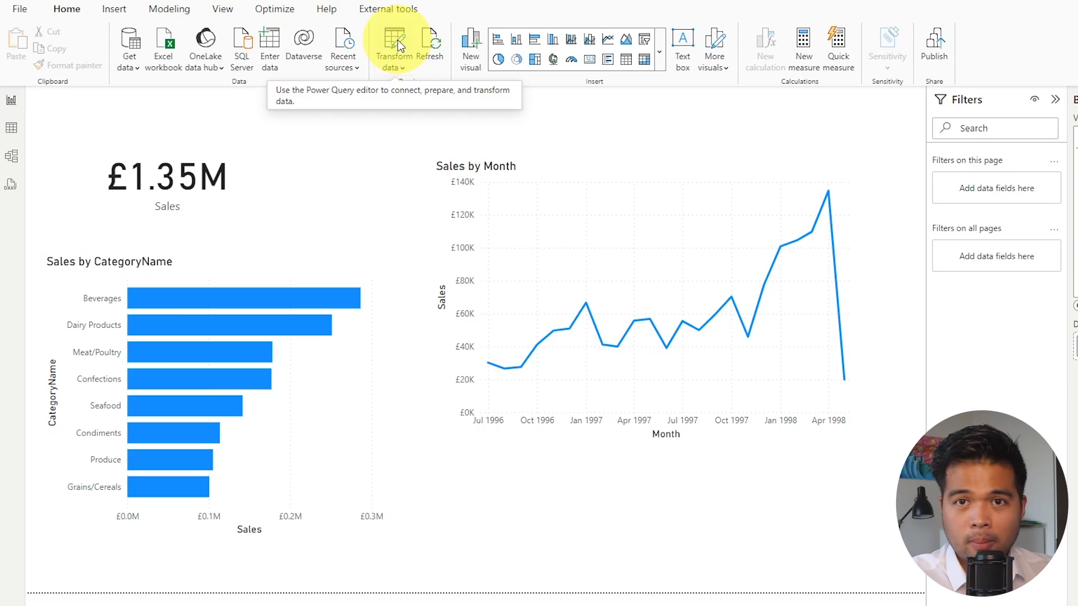
Open the Power Query Editor and review the Source, Navigation and Removed Other Columns steps of the Products query.
click(398, 40)
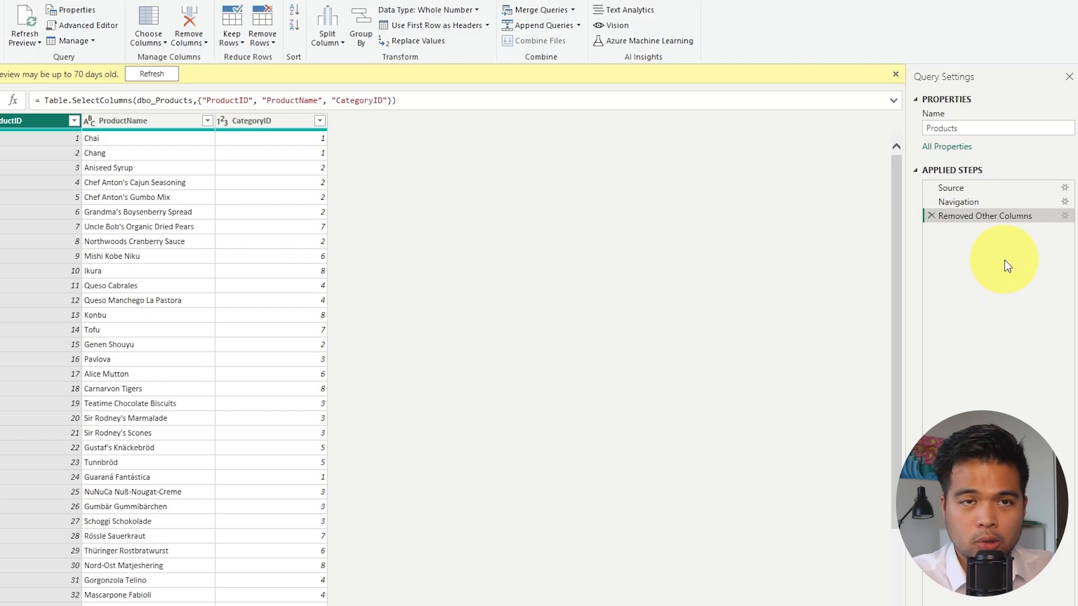
click(998, 188)
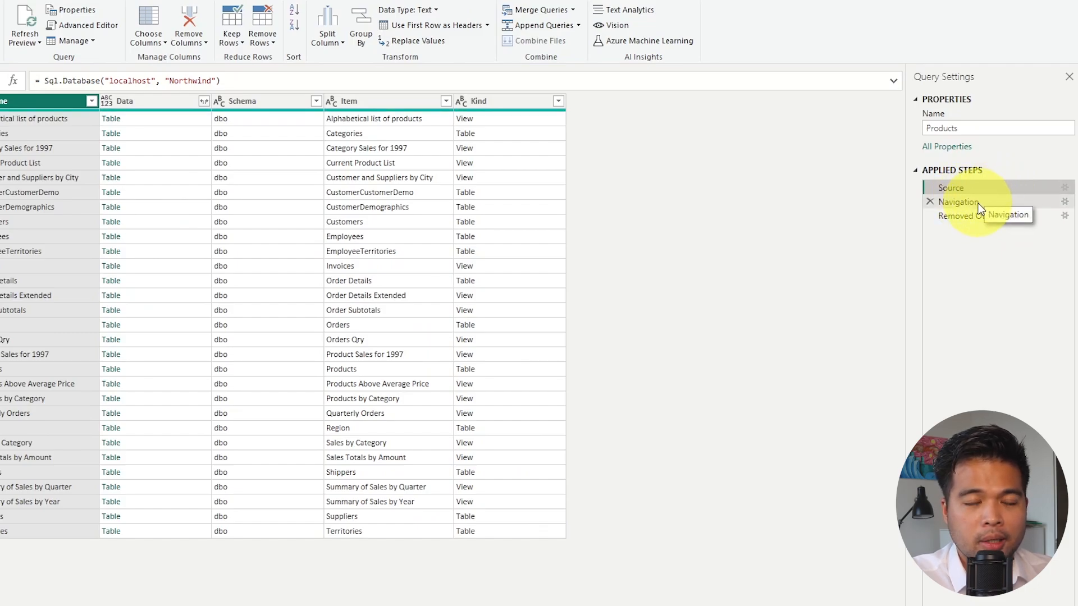
click(1029, 204)
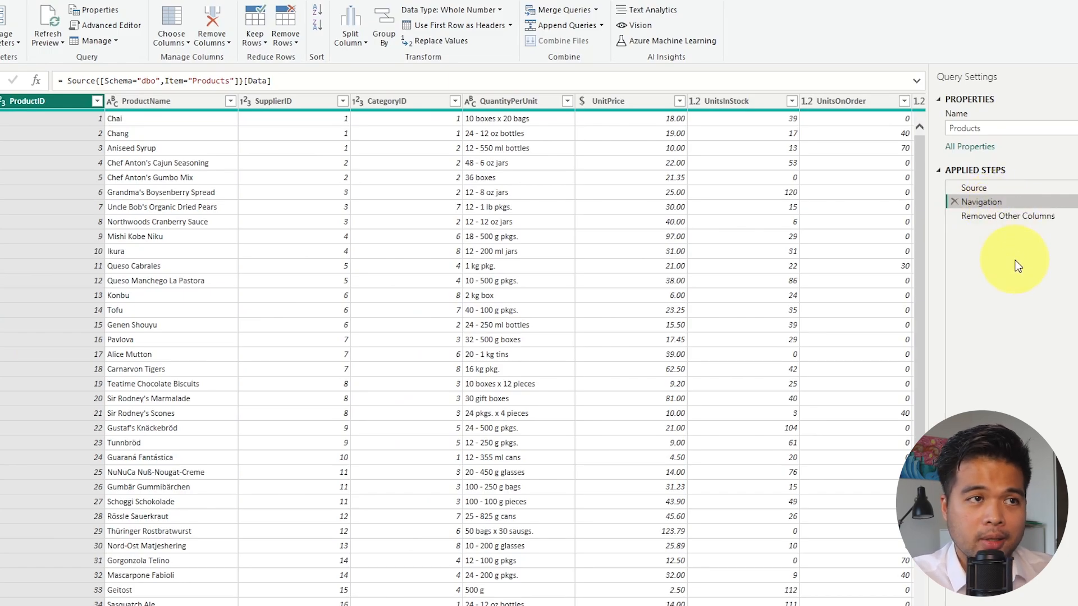
click(1022, 217)
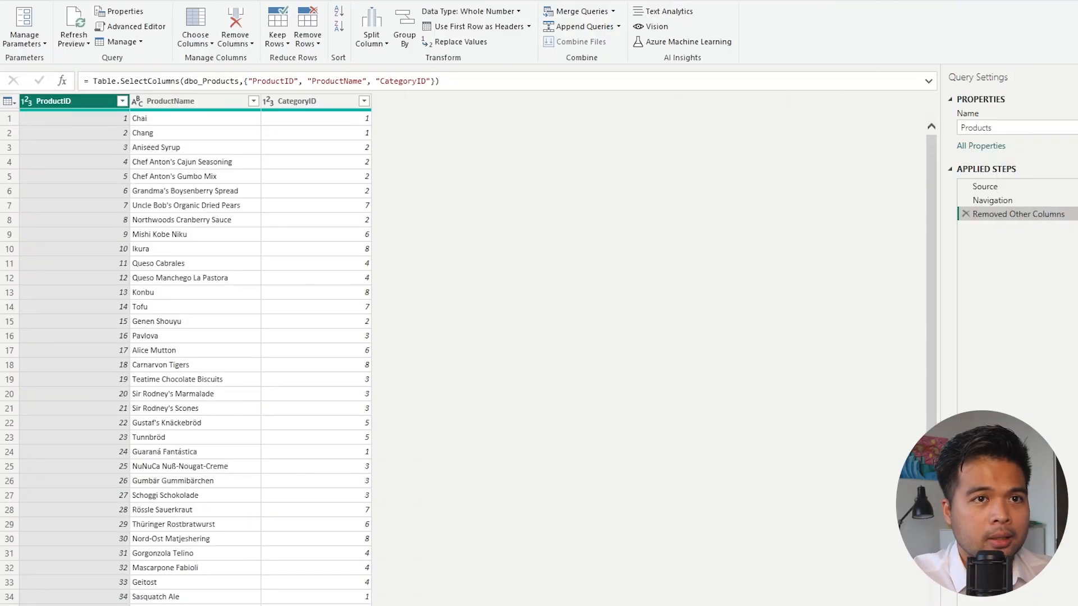
drag(991, 213, 1001, 216)
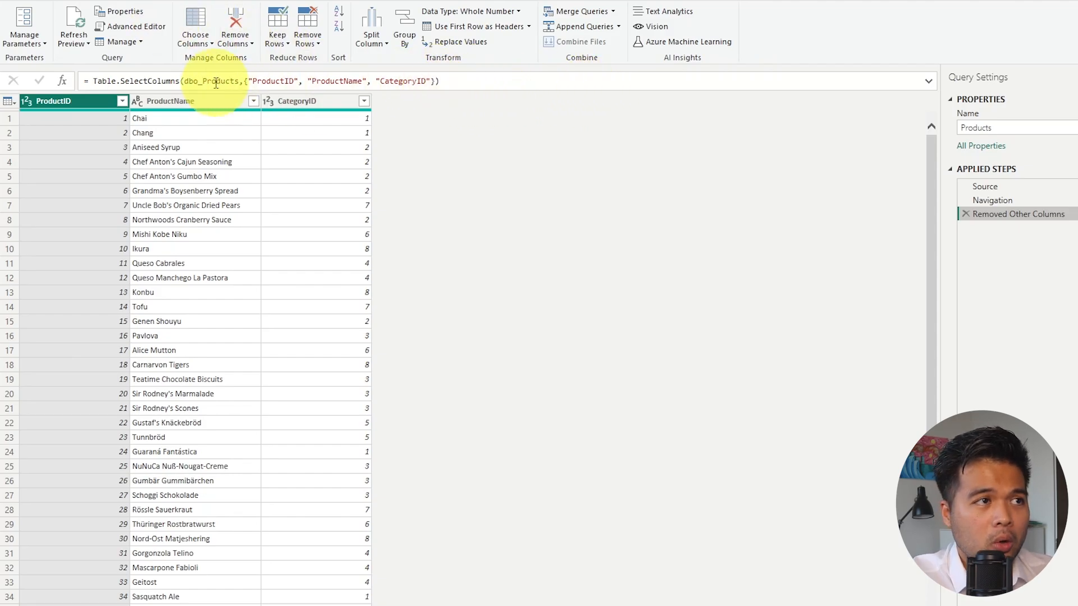
Copy the complete M code of the Products query from the Advanced Editor, leaving the query unmodified.
click(149, 31)
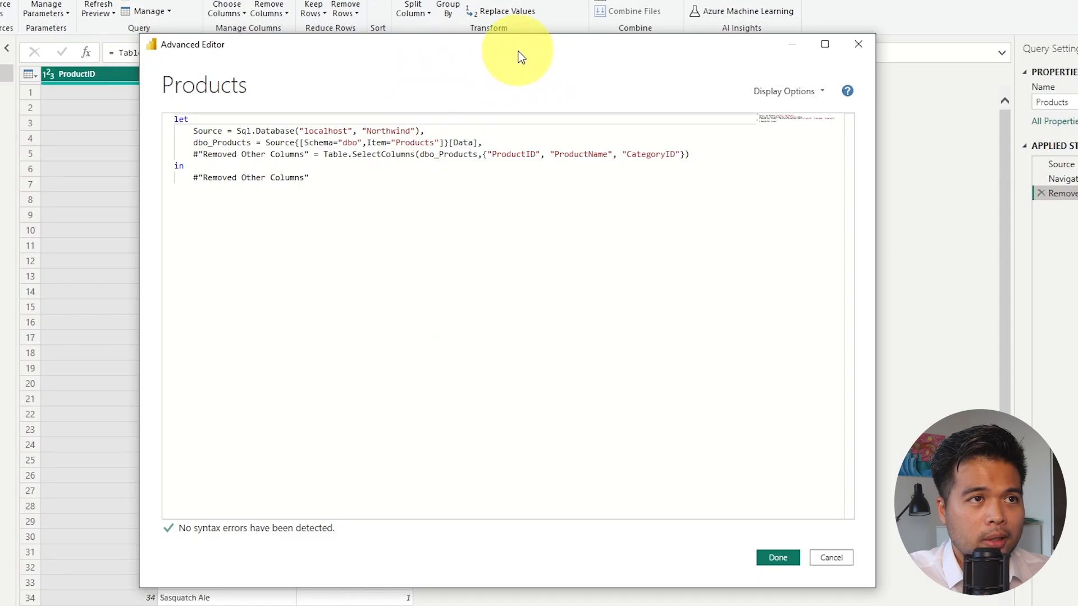
drag(520, 56, 685, 53)
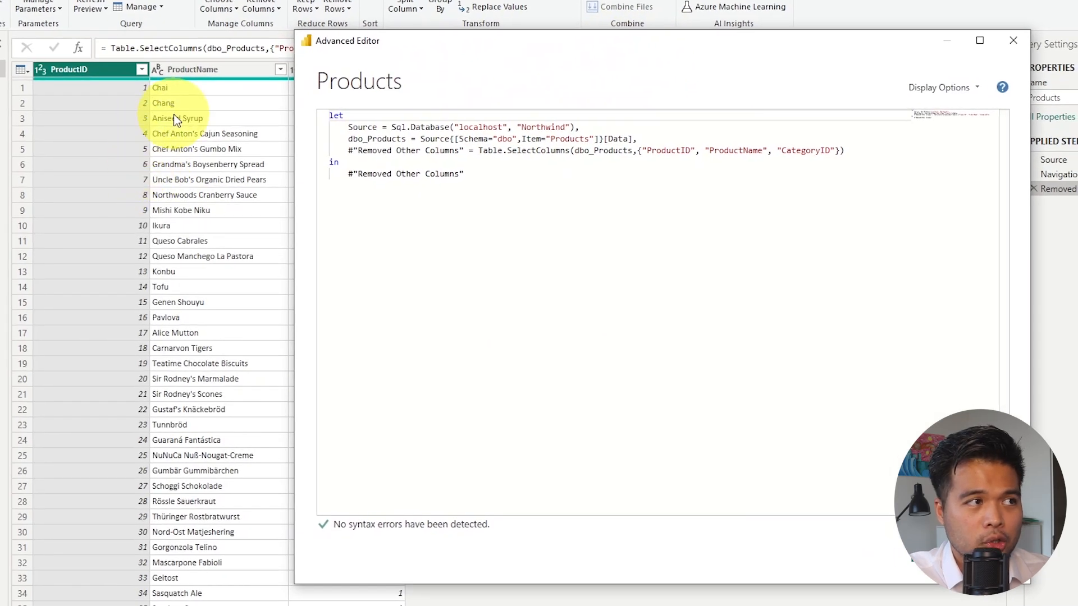
drag(467, 50, 288, 28)
click(346, 159)
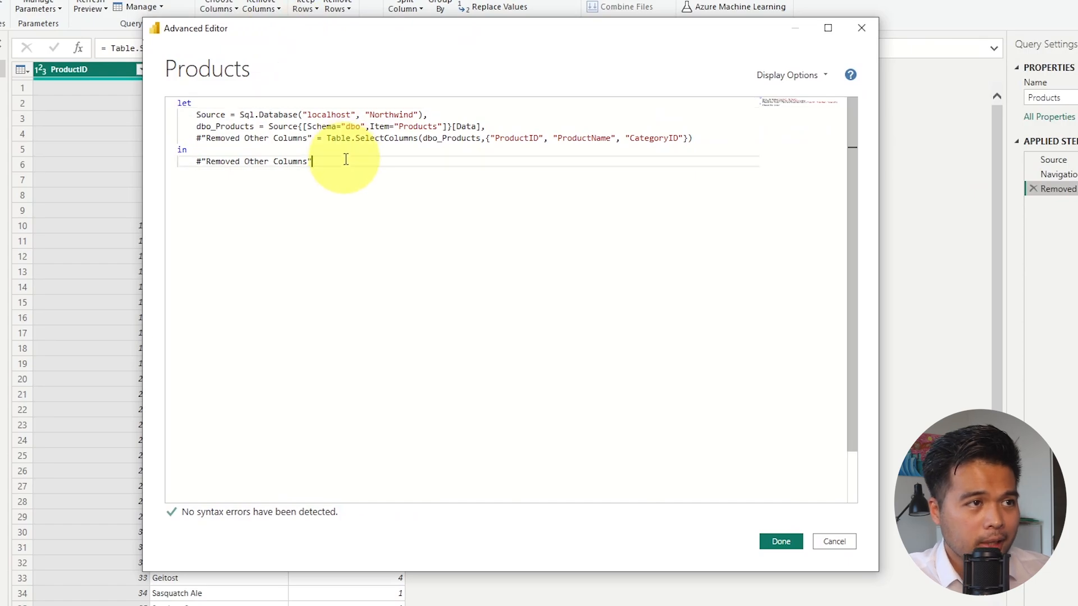
drag(346, 160, 176, 99)
key(ctrl+c)
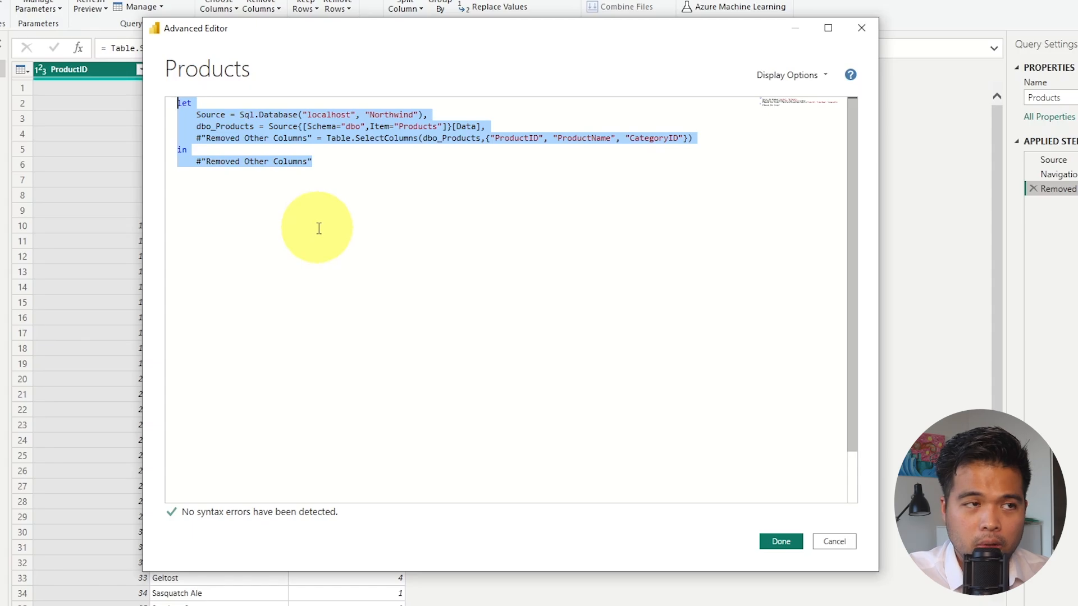
click(835, 541)
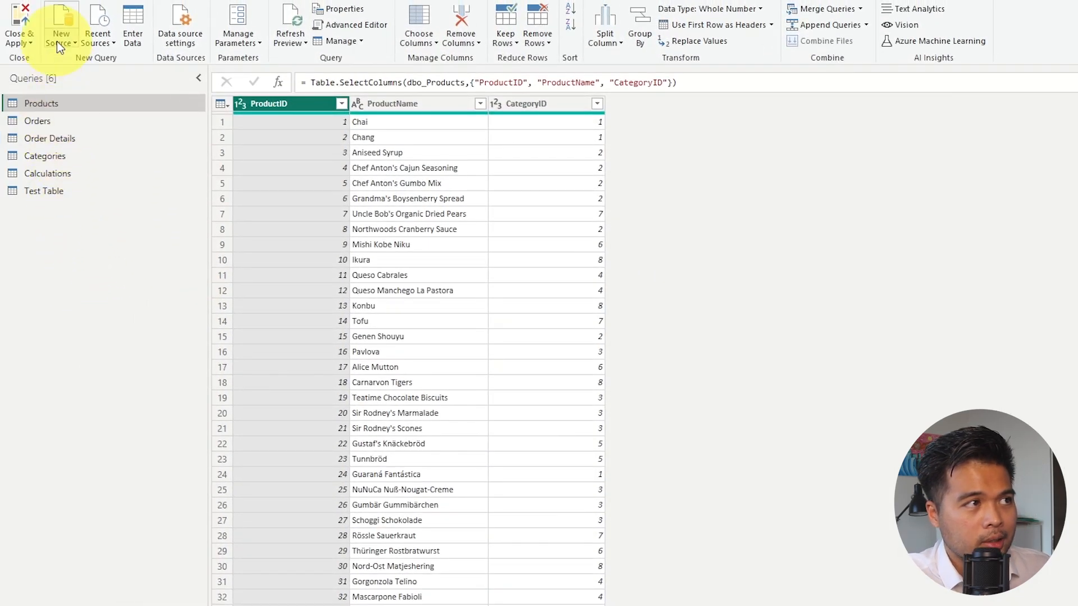
Create a blank query and replace its default M code with the code copied from the Products query.
click(58, 47)
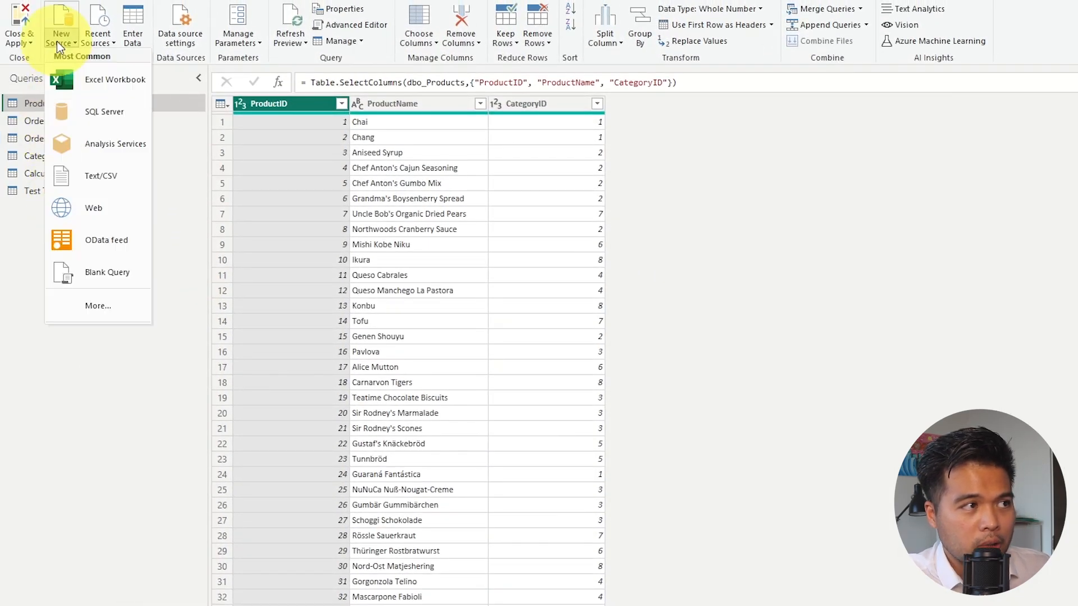
click(120, 271)
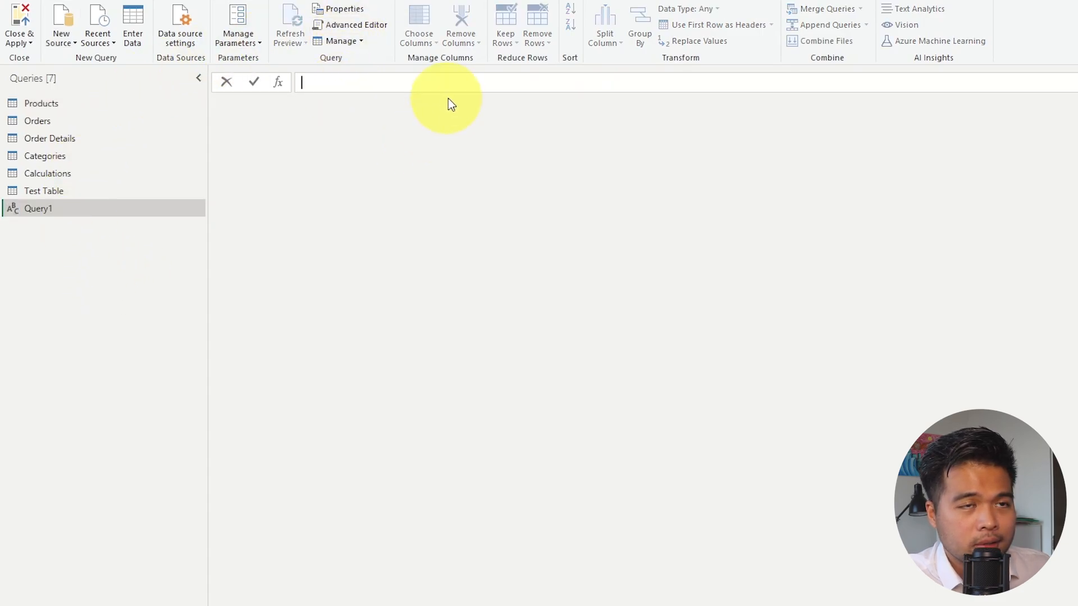
click(359, 25)
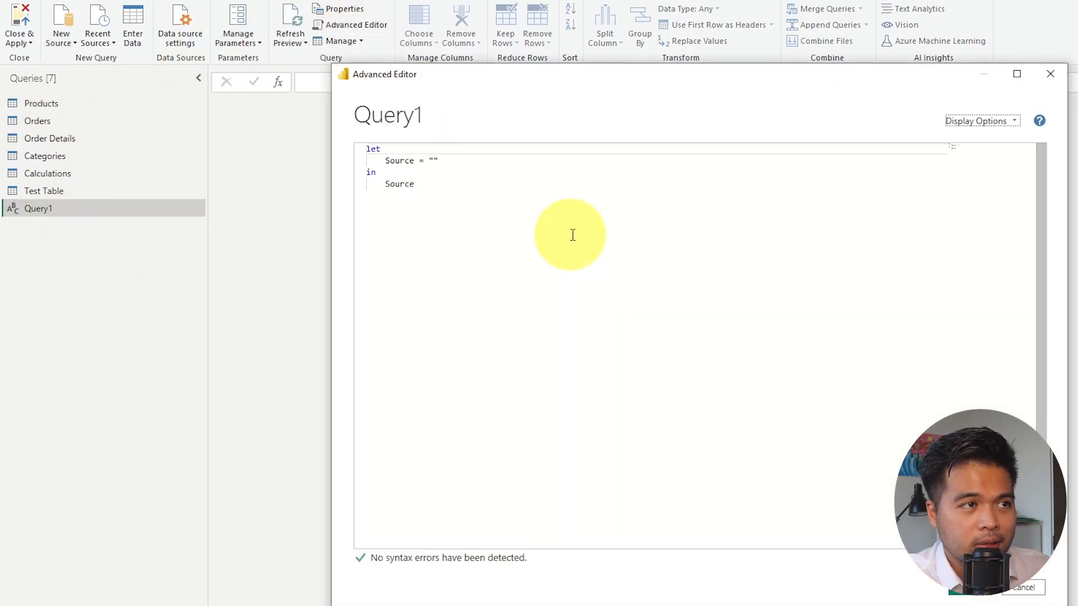
key(ctrl+a)
key(ctrl+v)
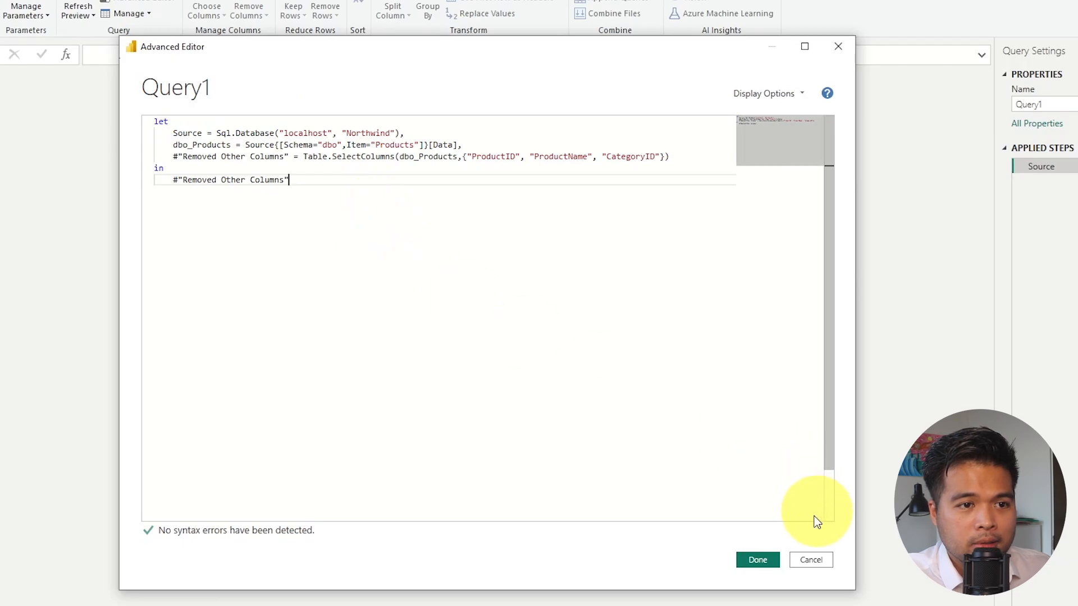
click(758, 560)
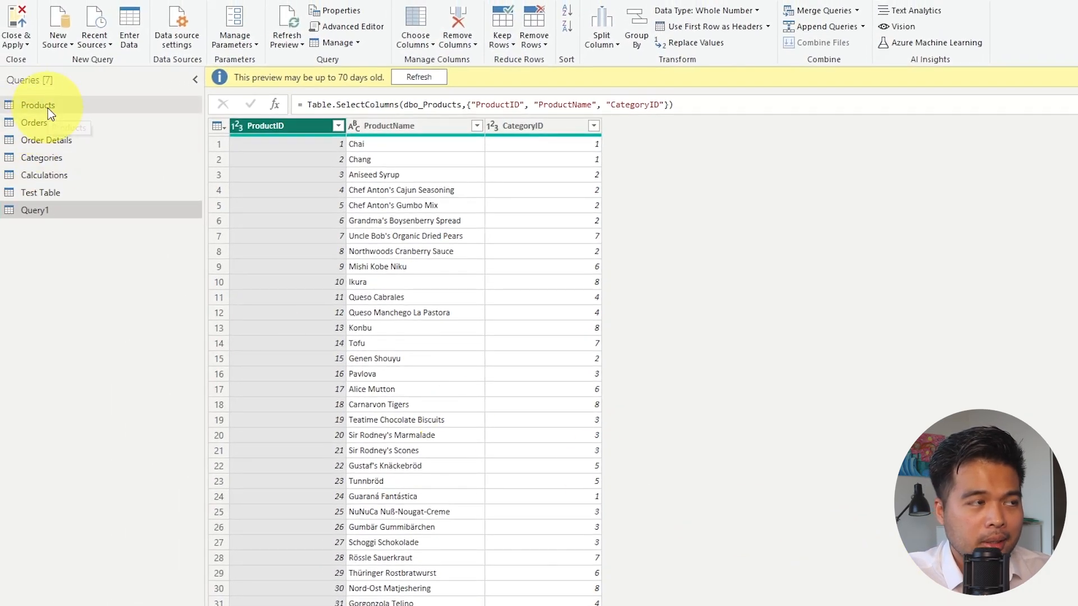
Compare the Products query's table with Query1's, and open Query1's M code in the Advanced Editor.
click(49, 107)
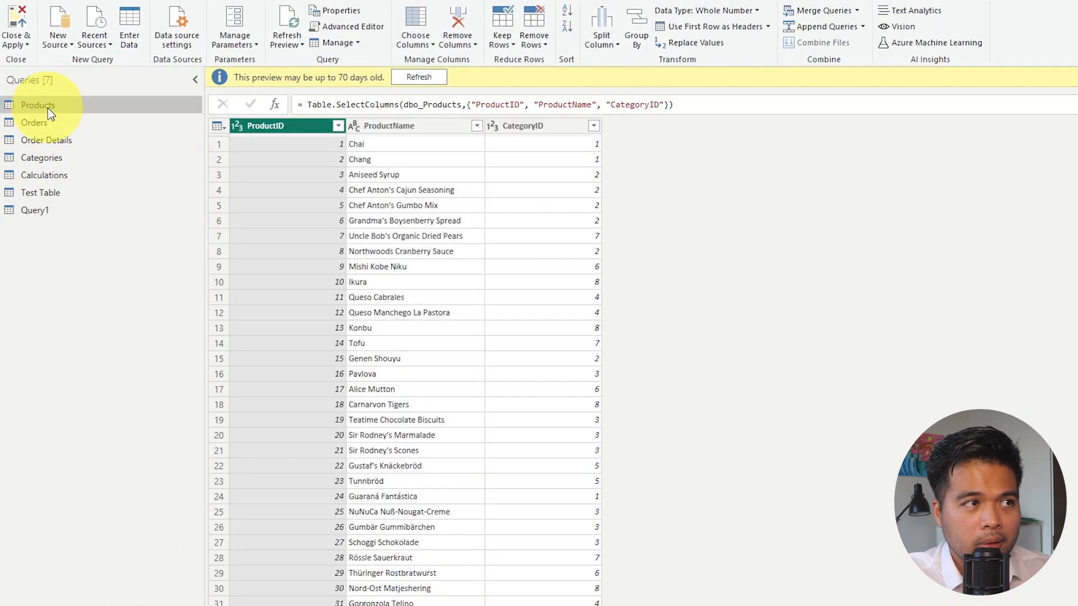
click(49, 212)
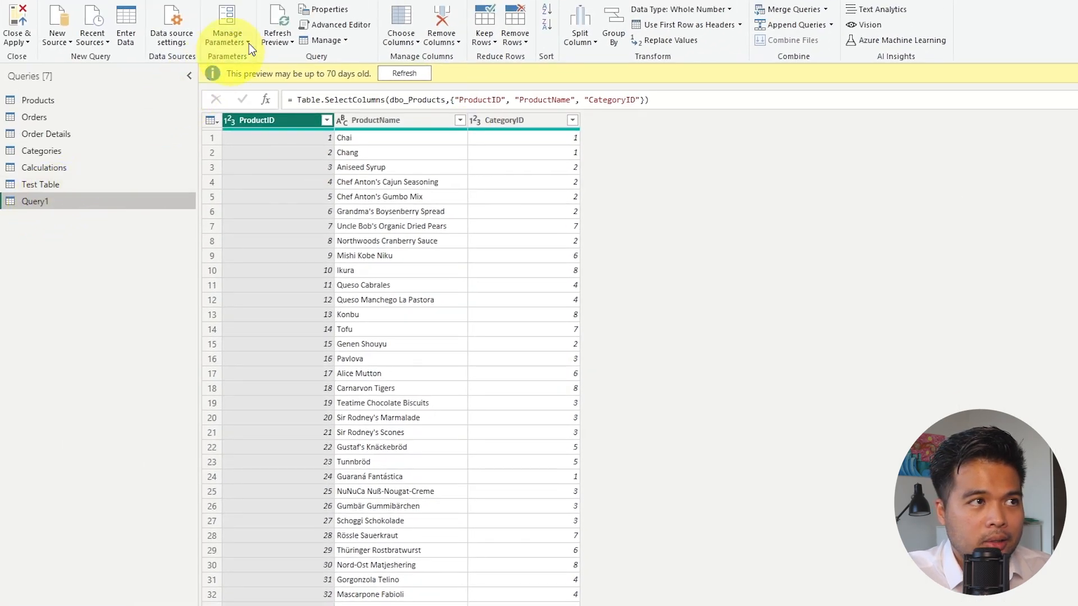
click(341, 25)
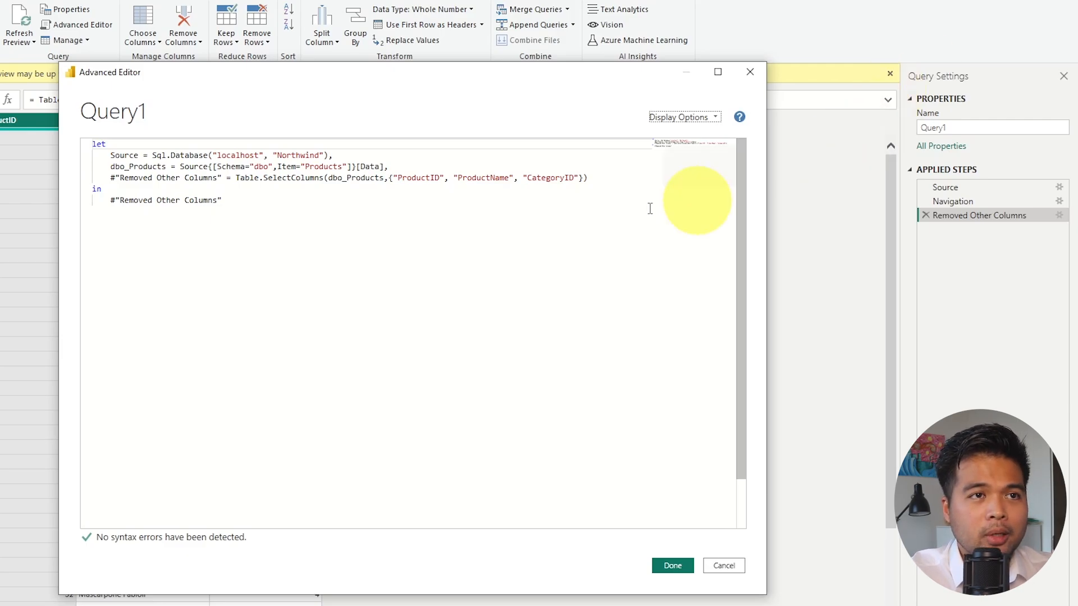
drag(575, 71, 690, 85)
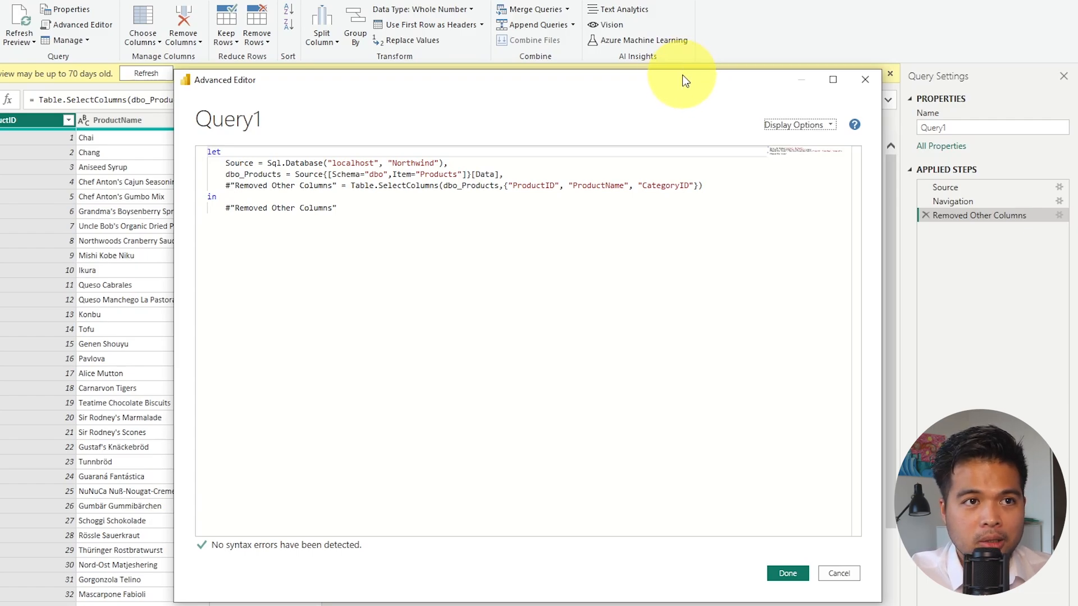
Examine the let and in structure of Query1's code, matching the let variables to the applied steps and checking the in output.
click(393, 262)
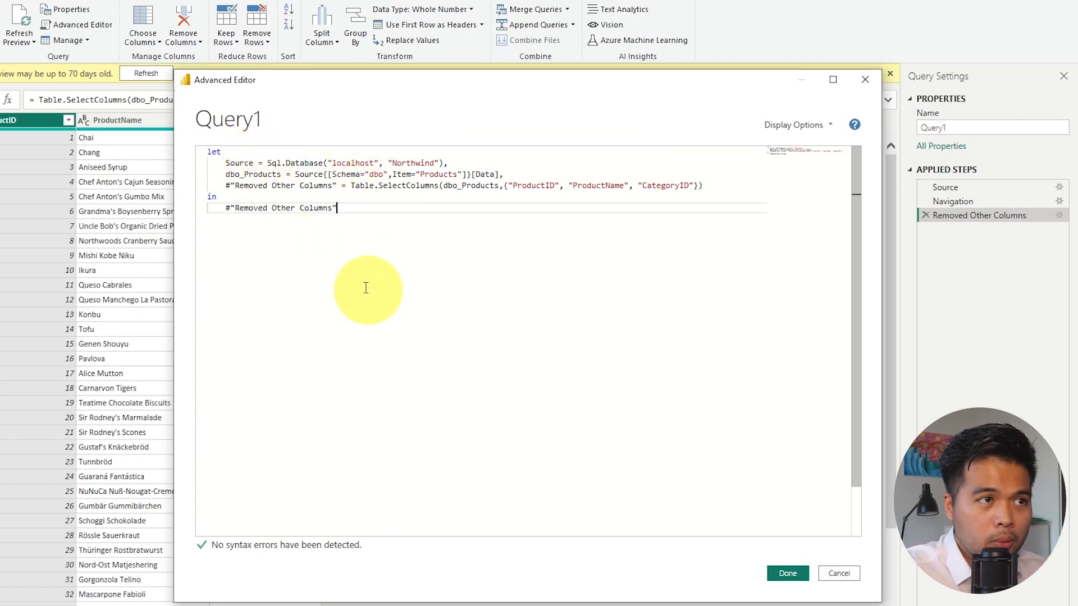
double_click(214, 152)
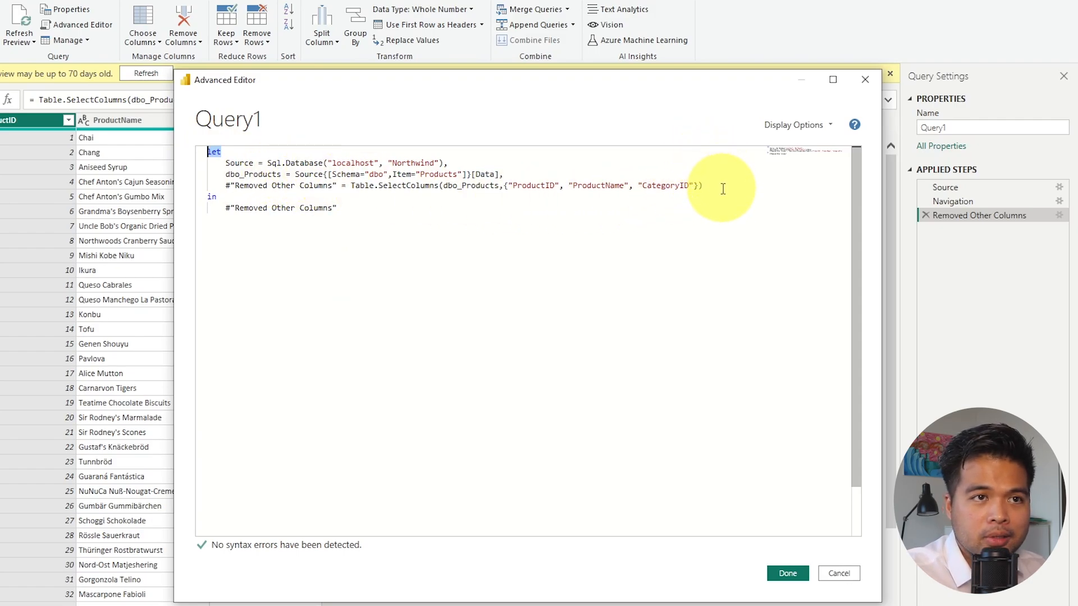
drag(722, 188, 208, 162)
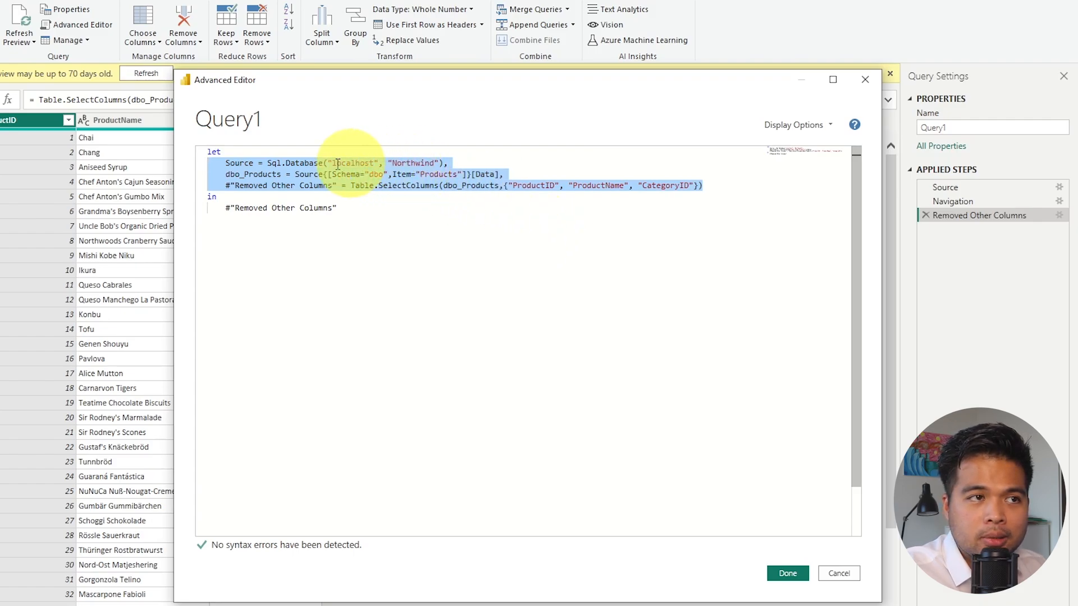
mouse_move(328, 165)
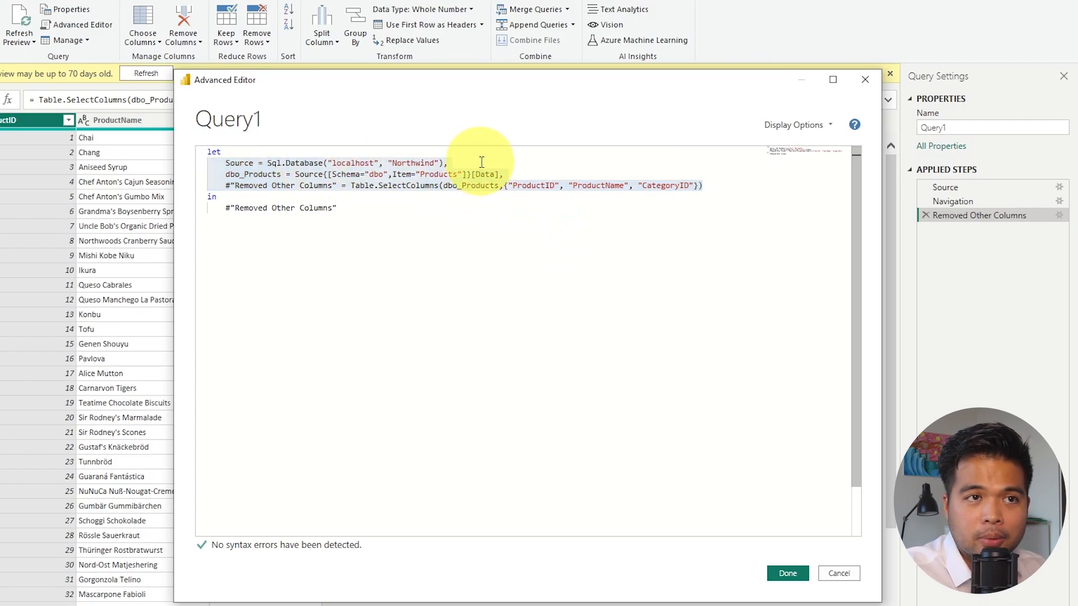
double_click(239, 163)
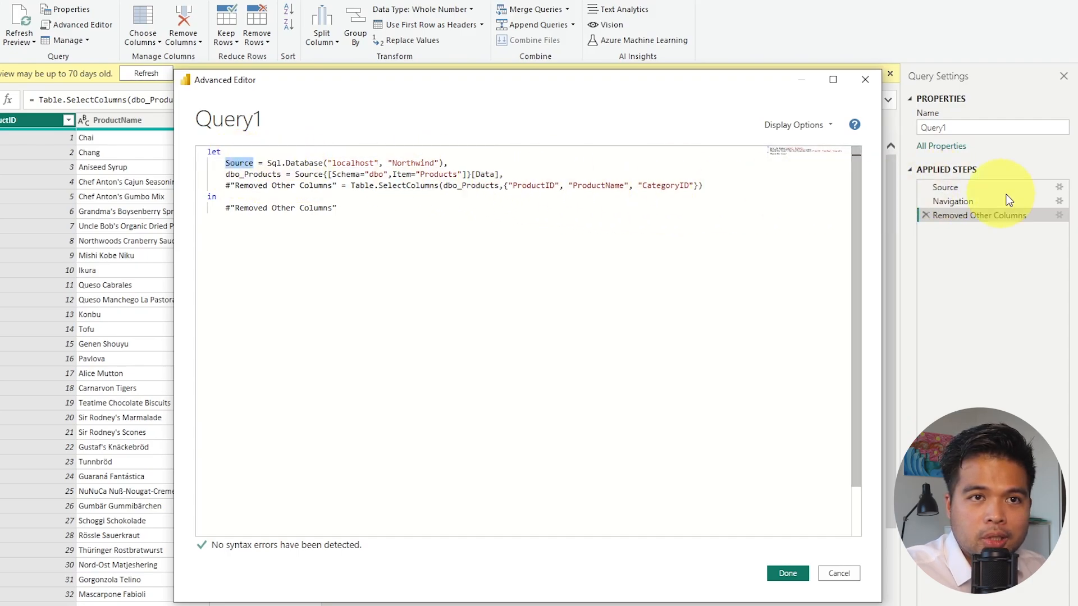
double_click(283, 186)
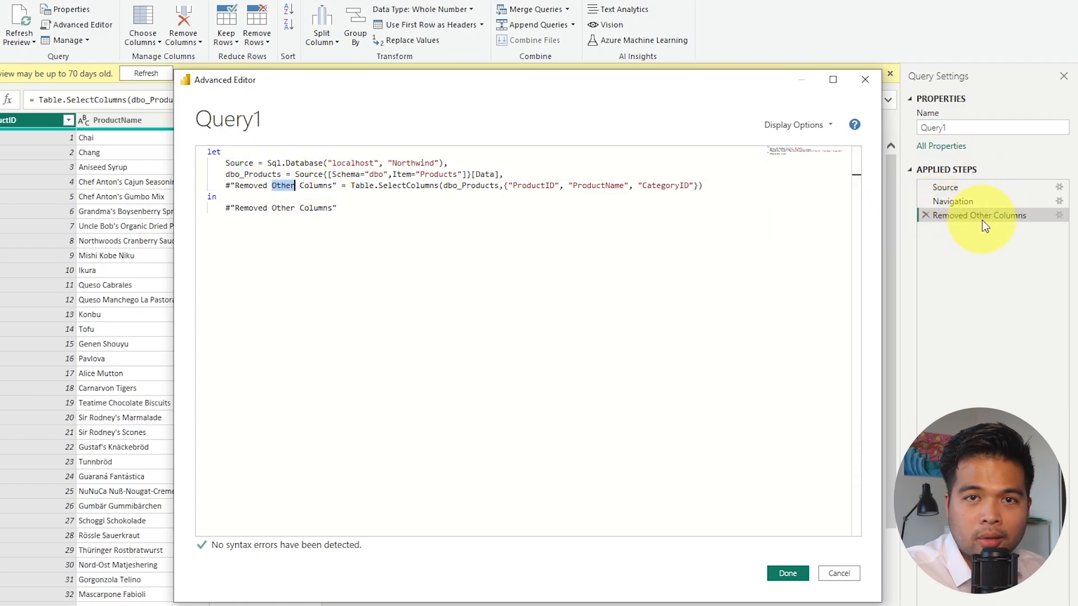
double_click(211, 197)
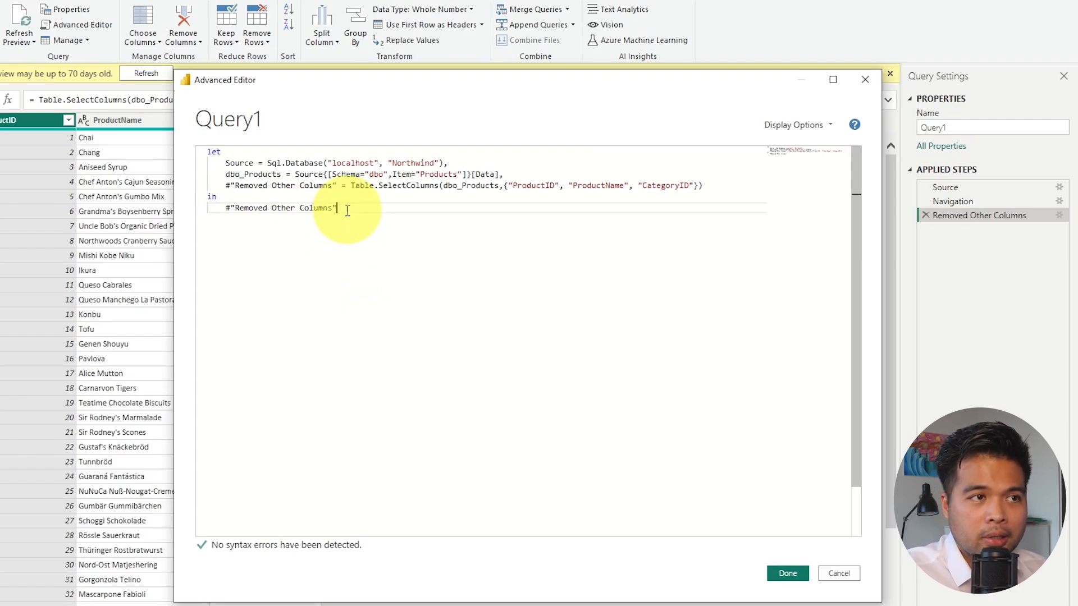
drag(339, 208, 217, 208)
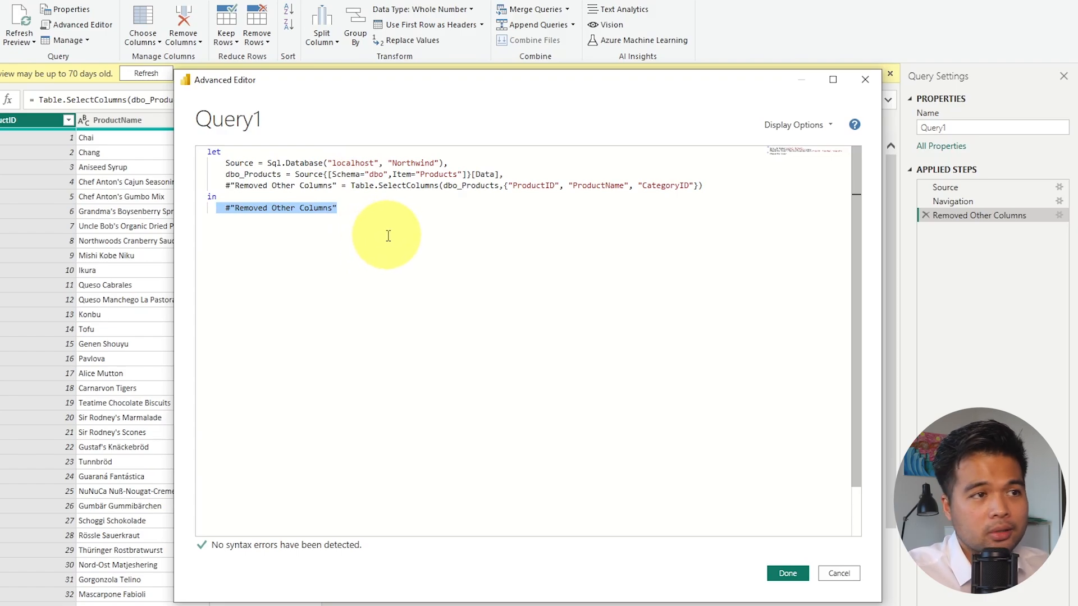
click(369, 213)
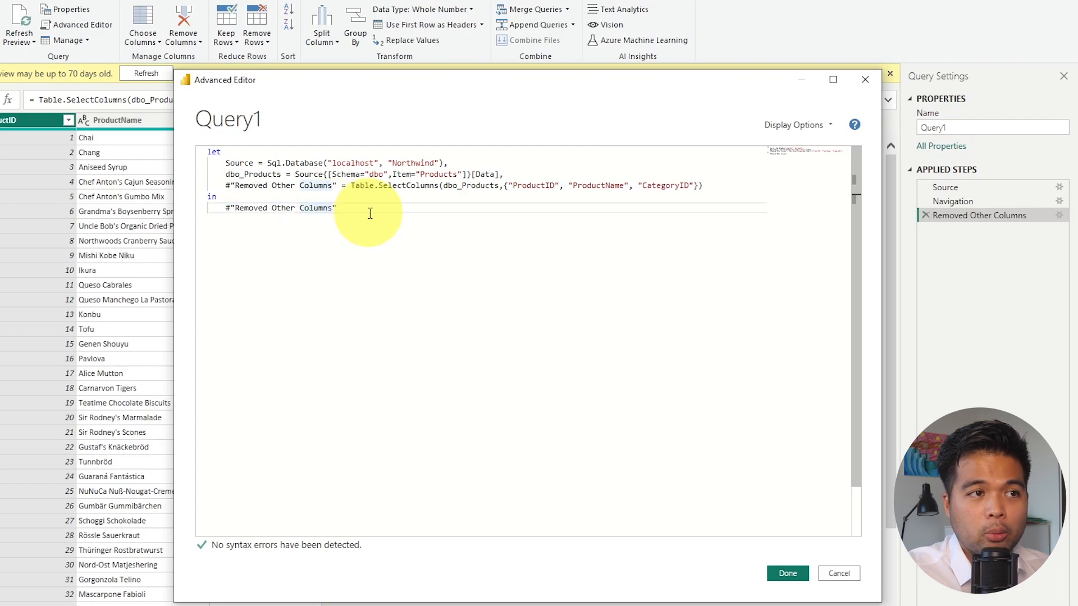
key(Right)
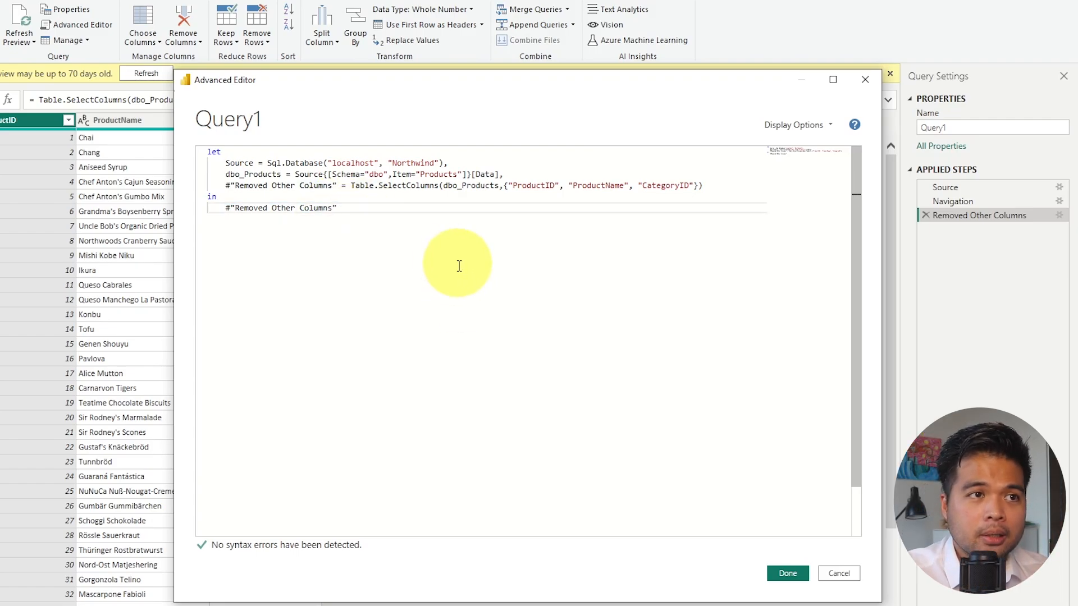
Examine each assignment in Query1's let block: the variable name, the expression assigned to it and the comma at the line end.
double_click(240, 164)
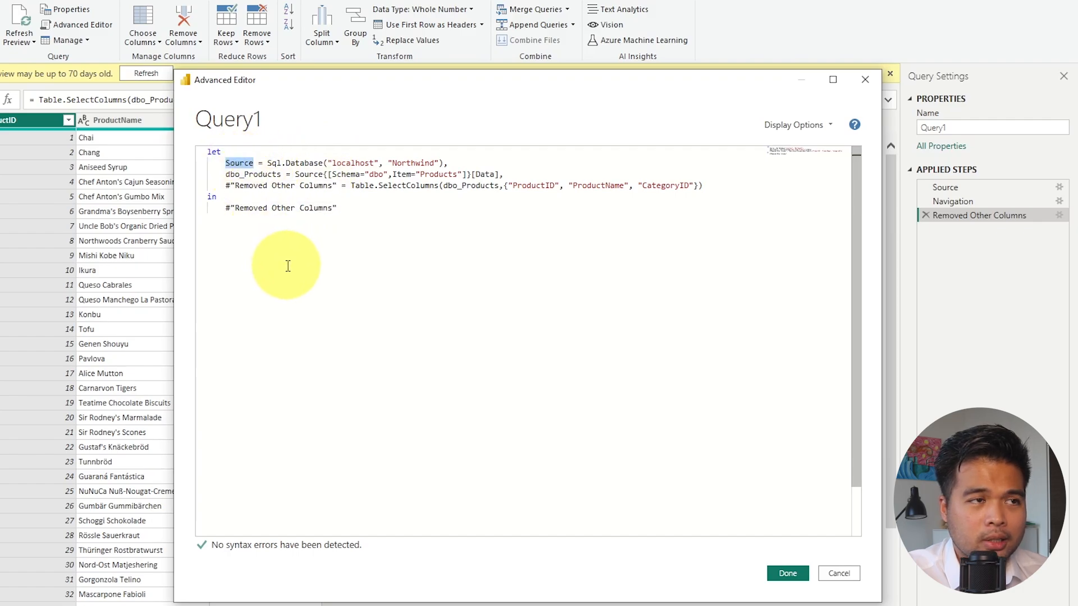
click(266, 163)
drag(267, 163, 451, 164)
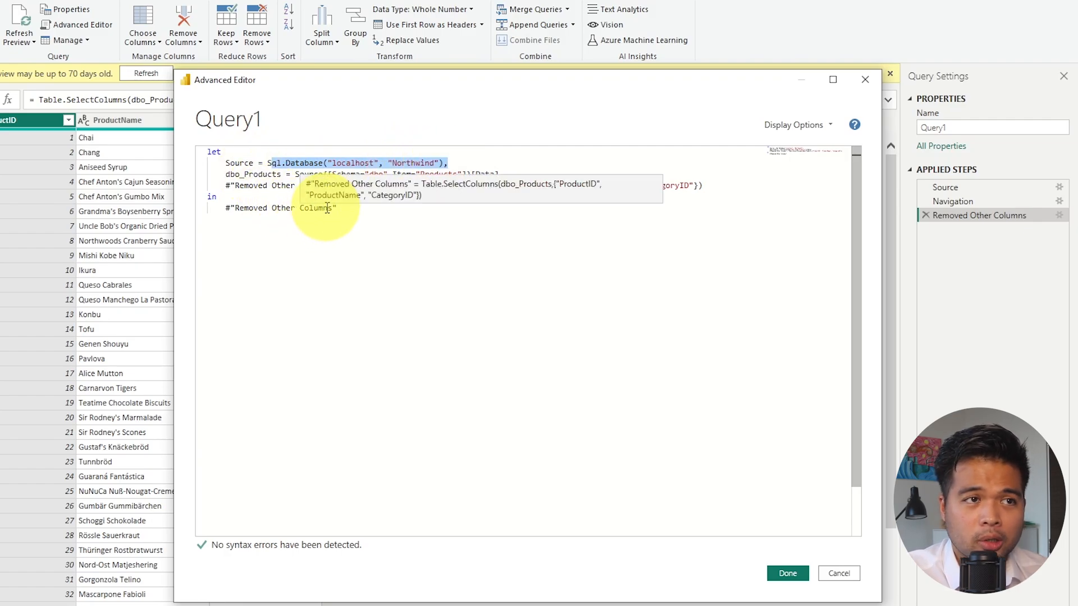
double_click(254, 174)
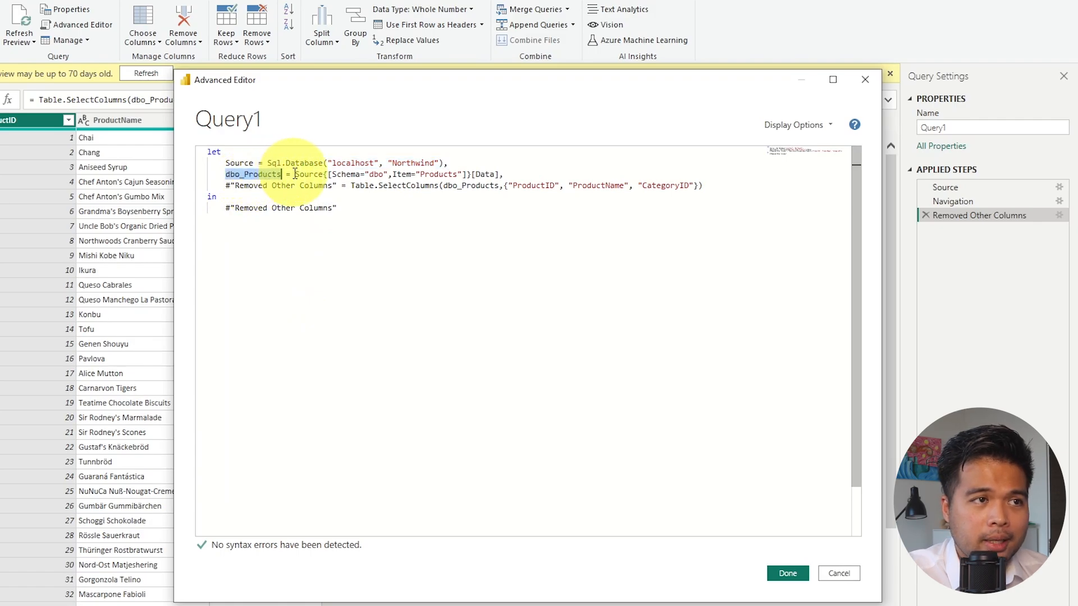
drag(296, 174, 499, 174)
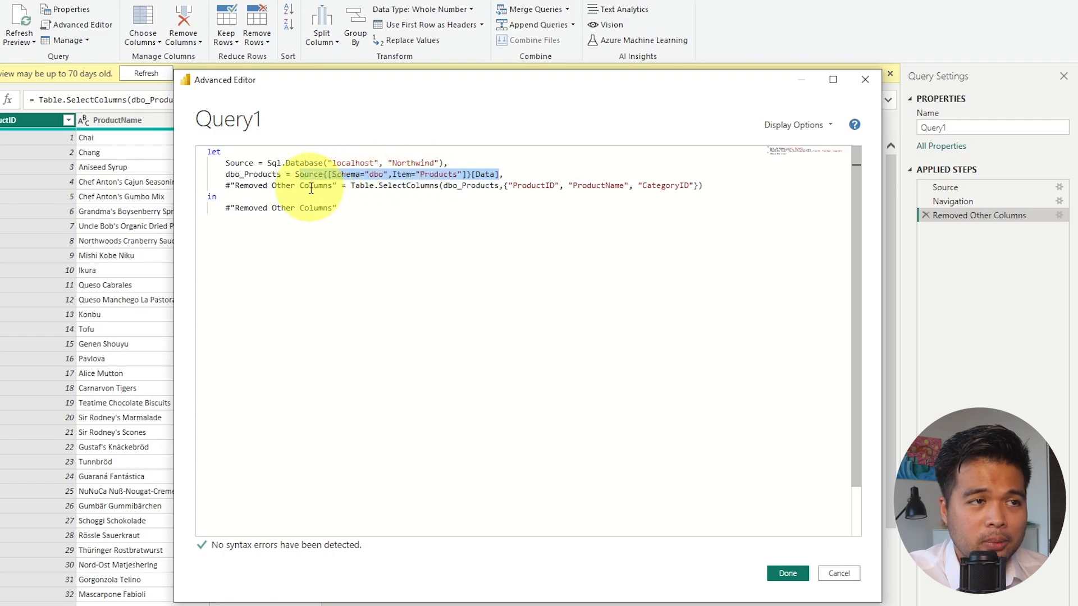
drag(224, 185, 712, 187)
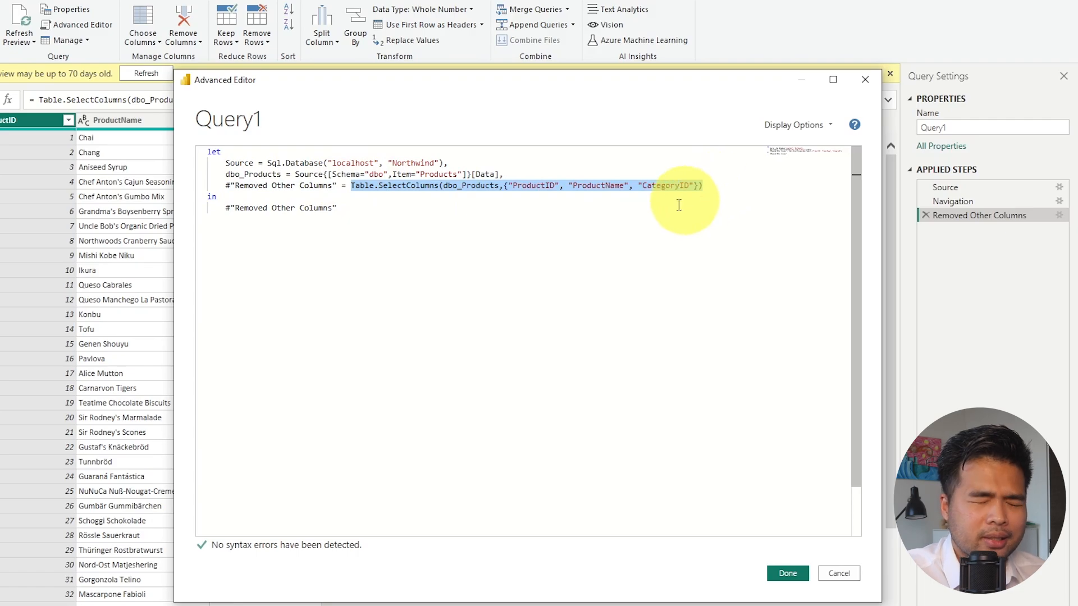
click(420, 186)
click(460, 164)
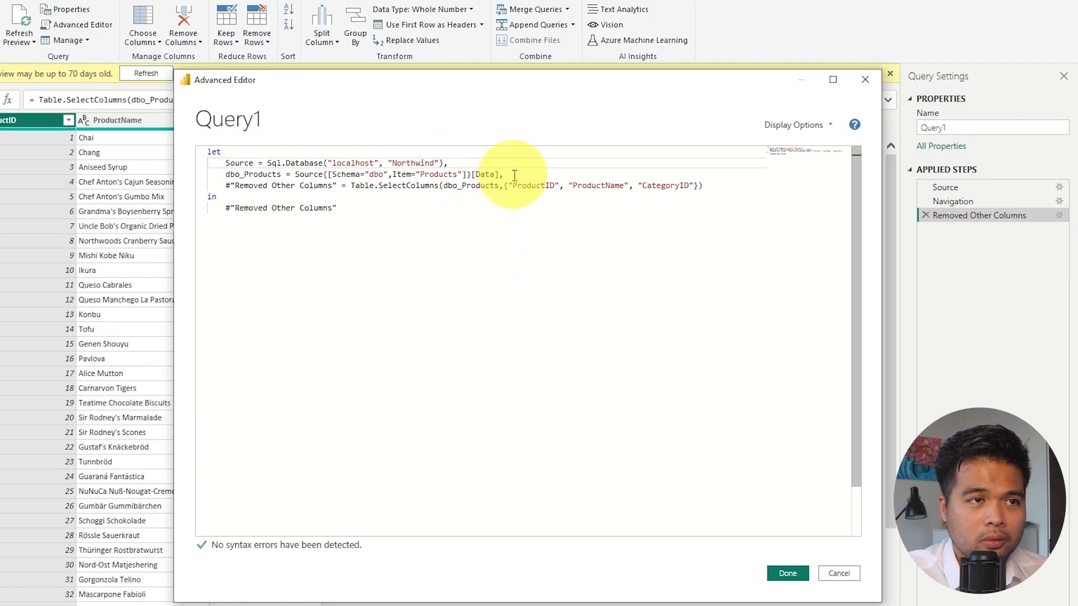
click(726, 185)
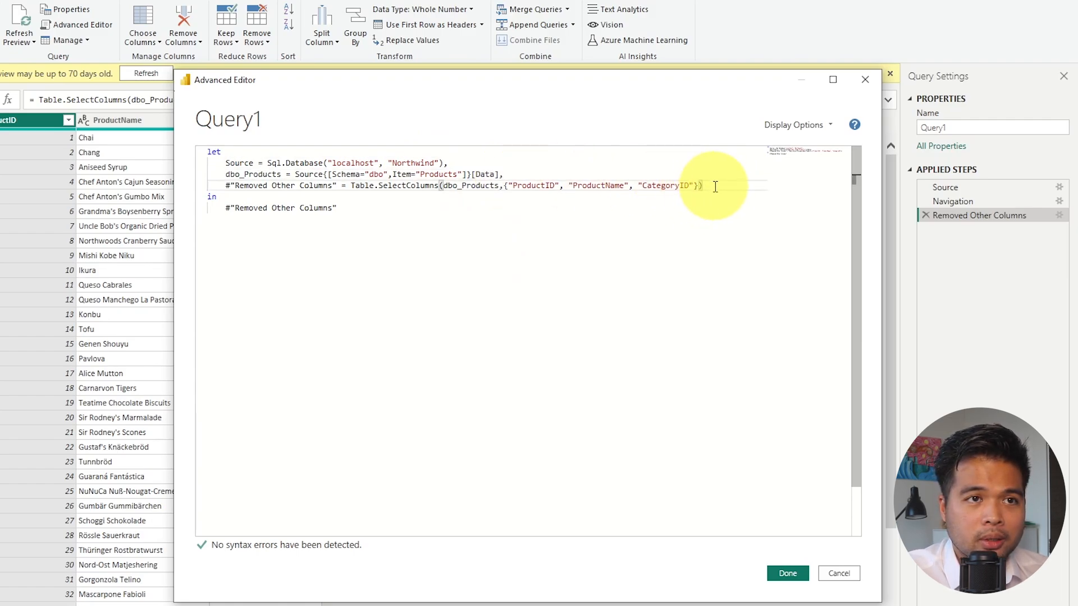
Examine the in clause of Query1's code and its output variable, and close the Advanced Editor without changes.
double_click(235, 199)
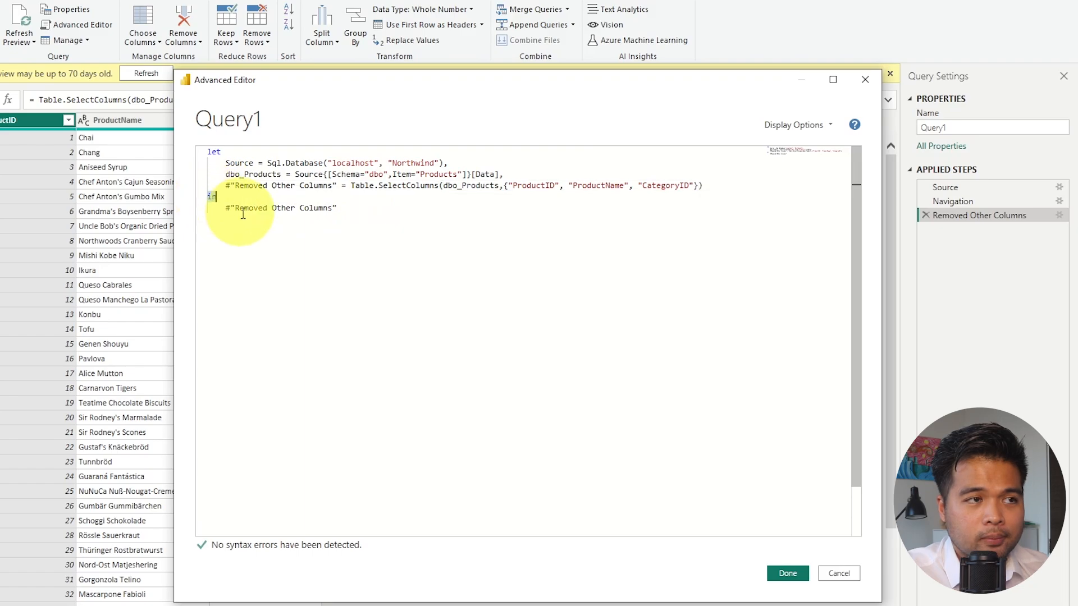
click(343, 209)
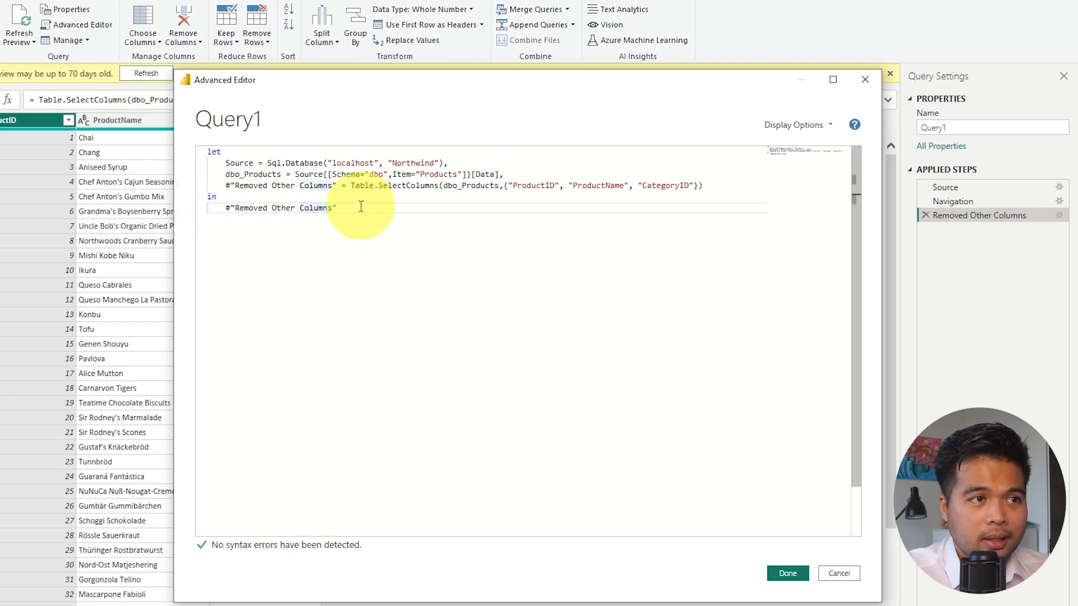
drag(362, 206, 225, 207)
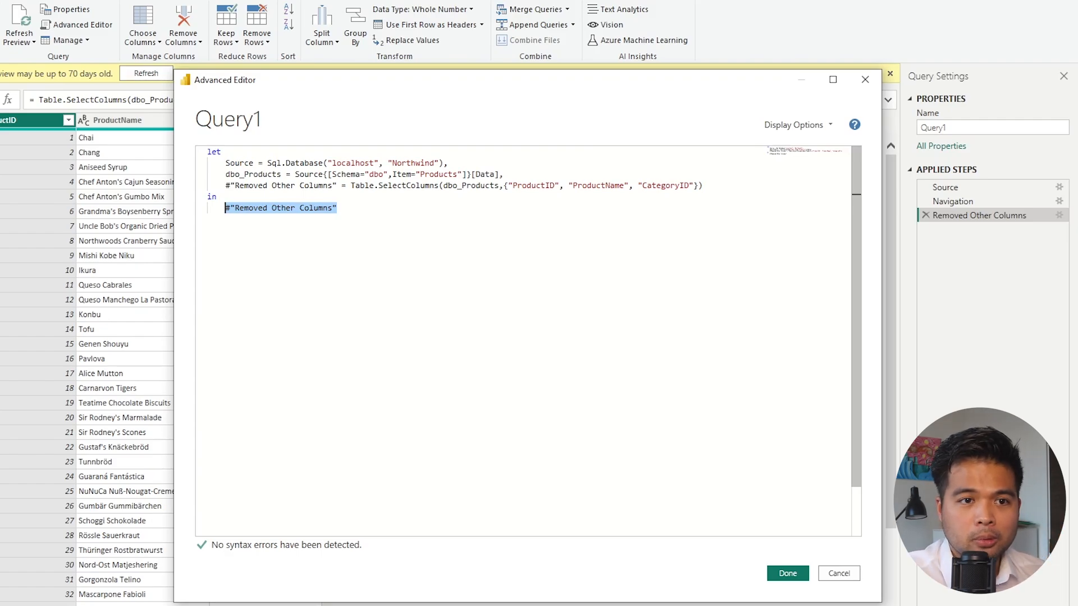
click(847, 577)
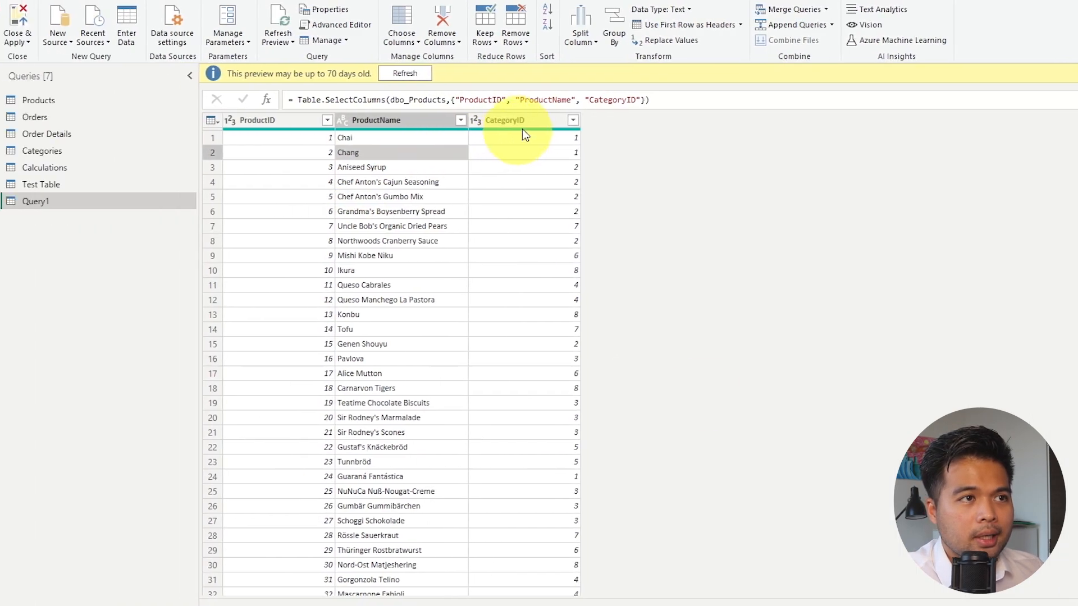
Rename Query1's CategoryID column to "Cat ID".
click(531, 123)
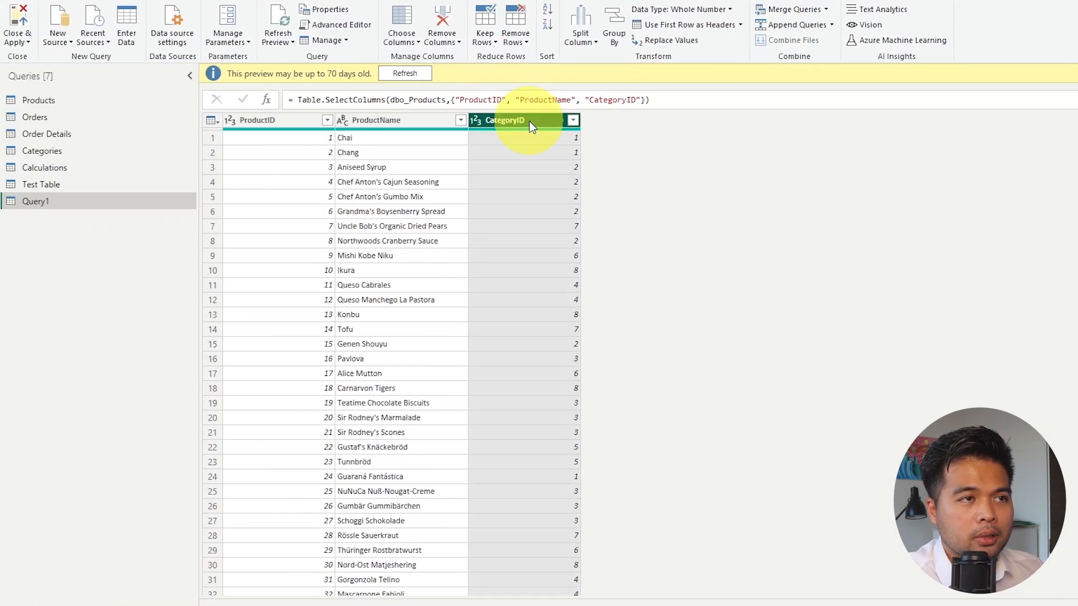
double_click(531, 125)
key(End)
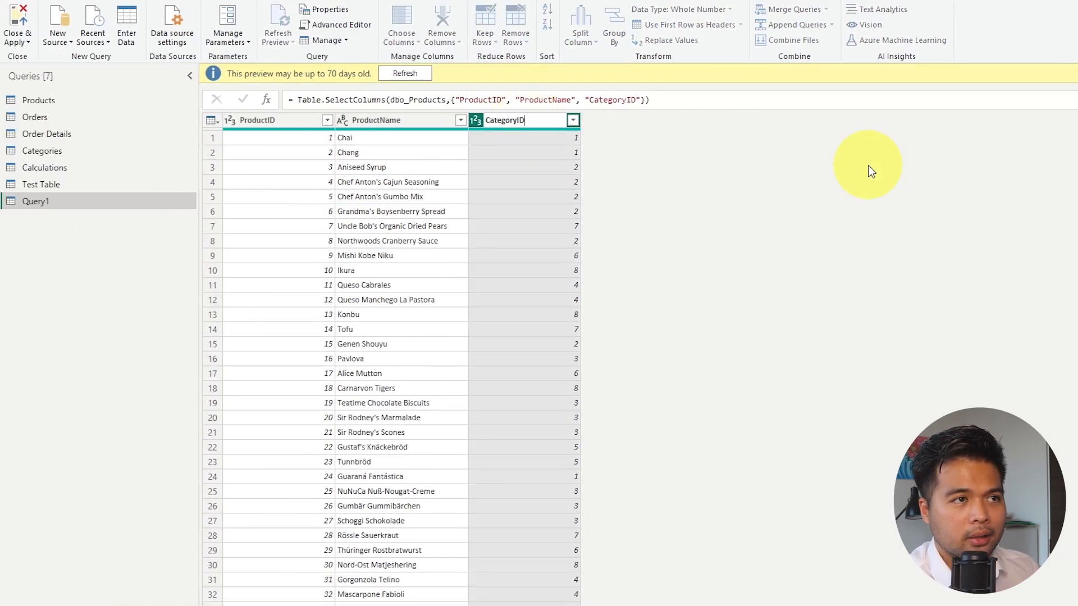
key(BackSpace)
key(BackSpace)
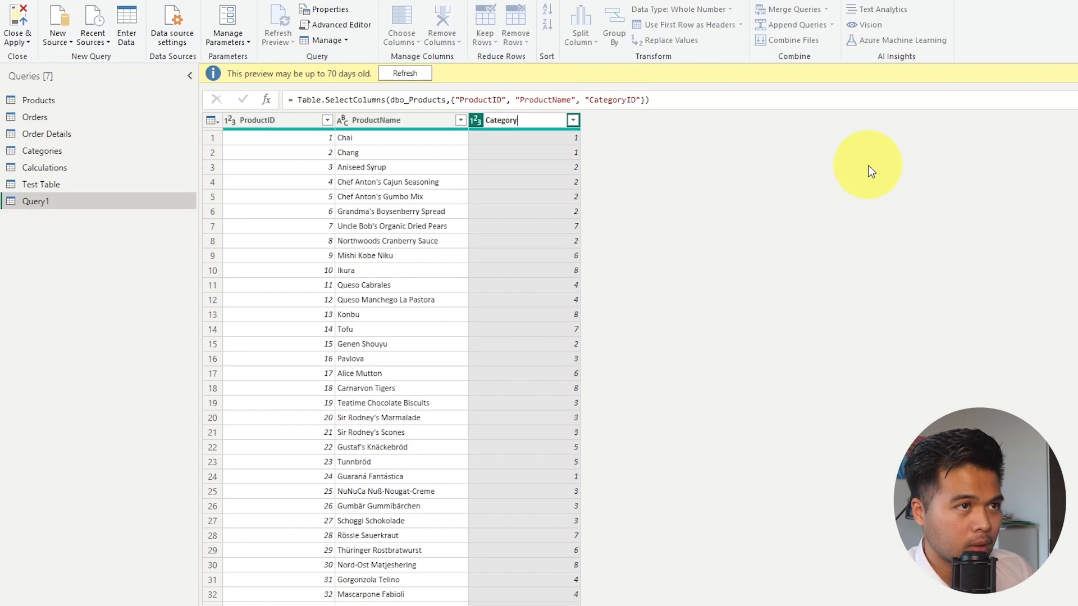
key(BackSpace)
key(BackSpace)
key(BackSpace)
key(BackSpace)
key(BackSpace)
text(ID)
key(Return)
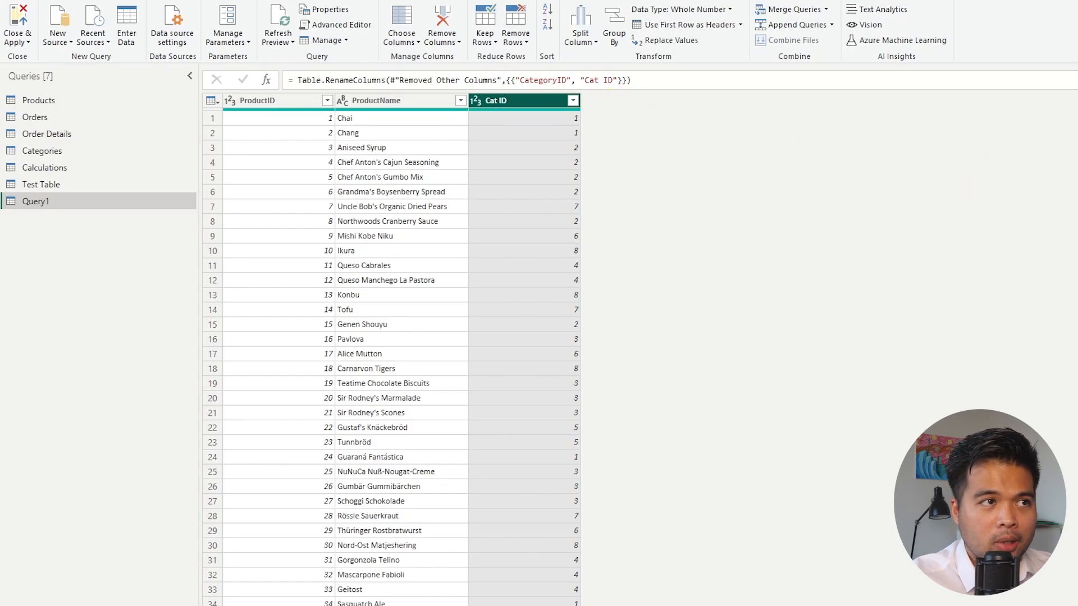
Examine the generated rename step in Query1's full M code and its Table.RenameColumns expression in the formula bar.
click(336, 25)
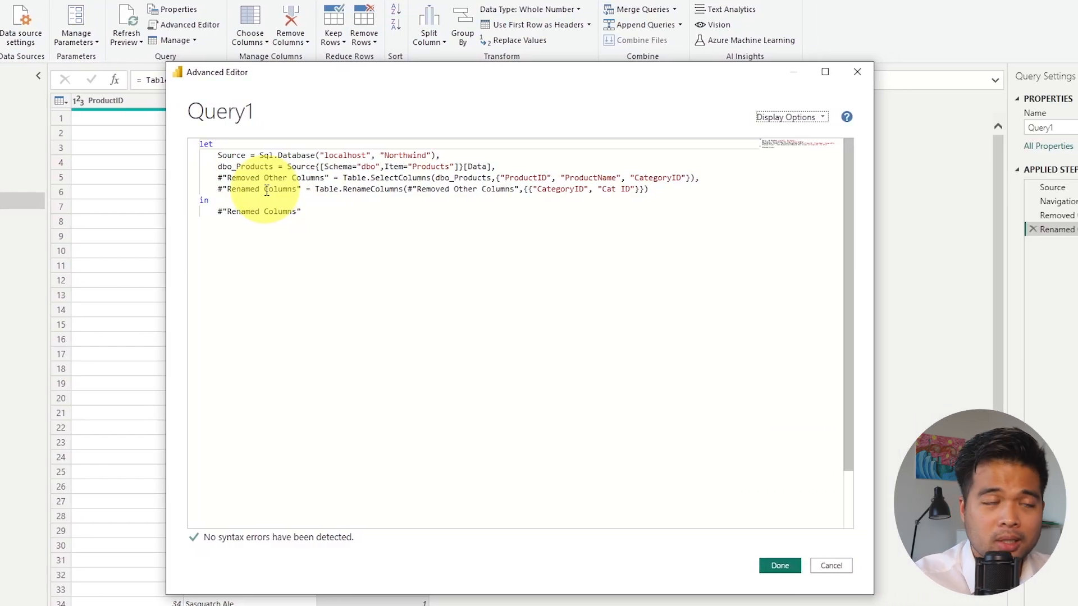
click(857, 72)
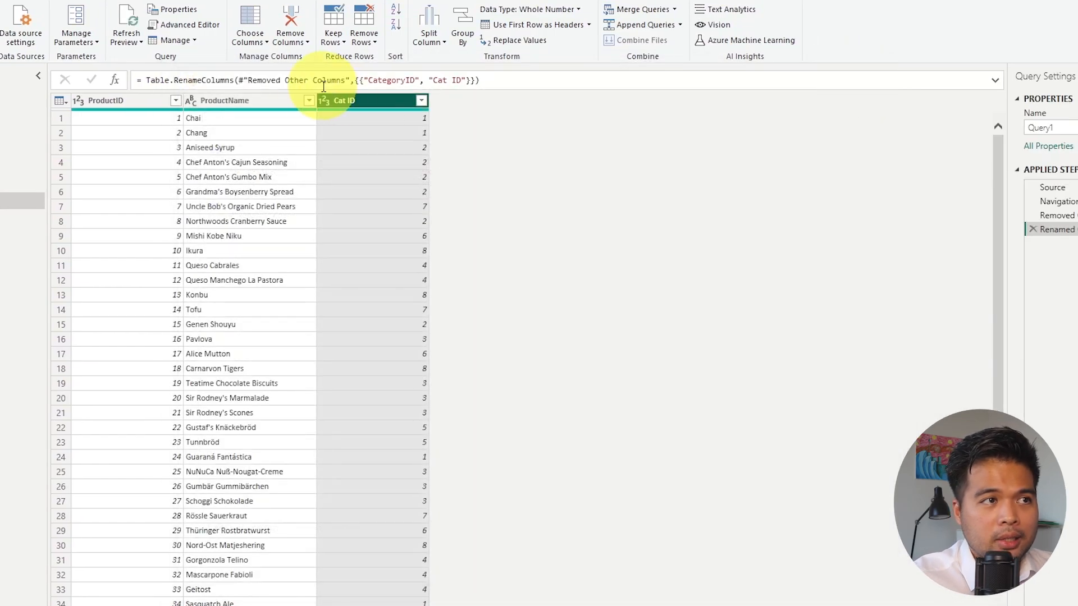
drag(240, 80, 644, 78)
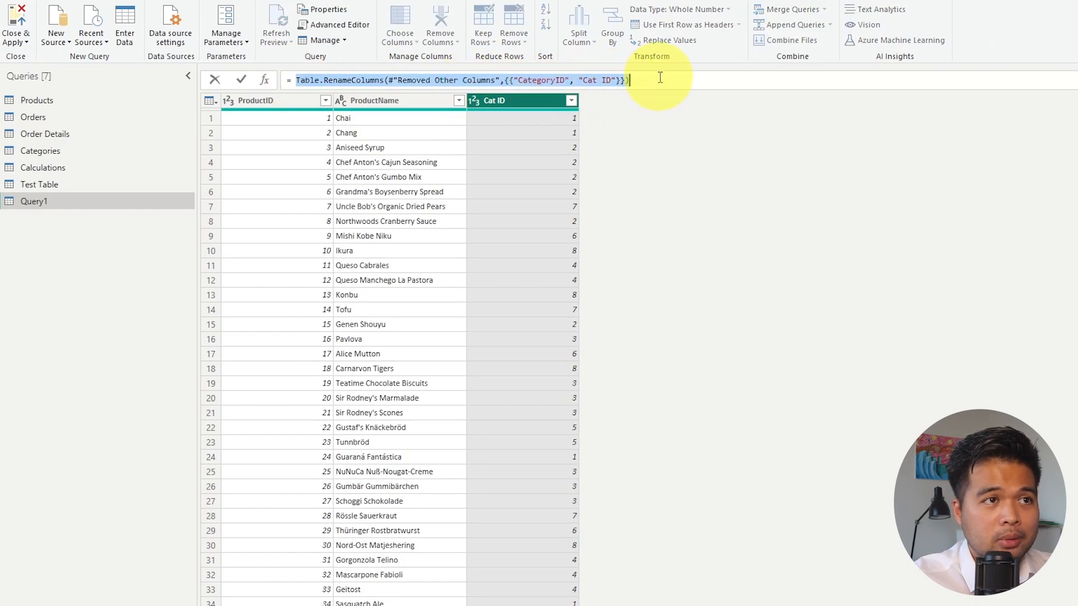
click(660, 77)
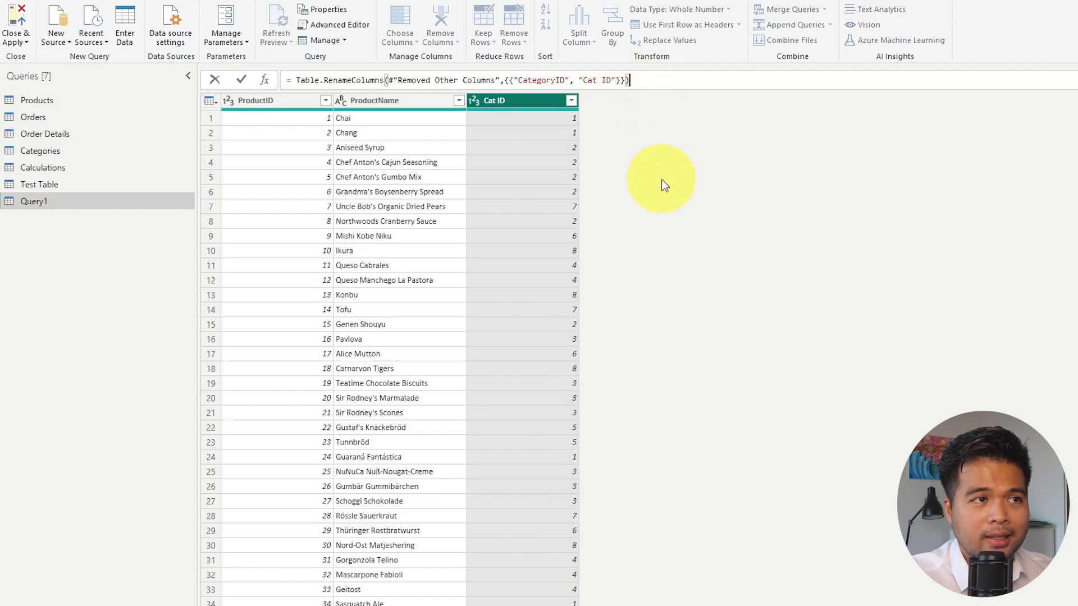
click(663, 186)
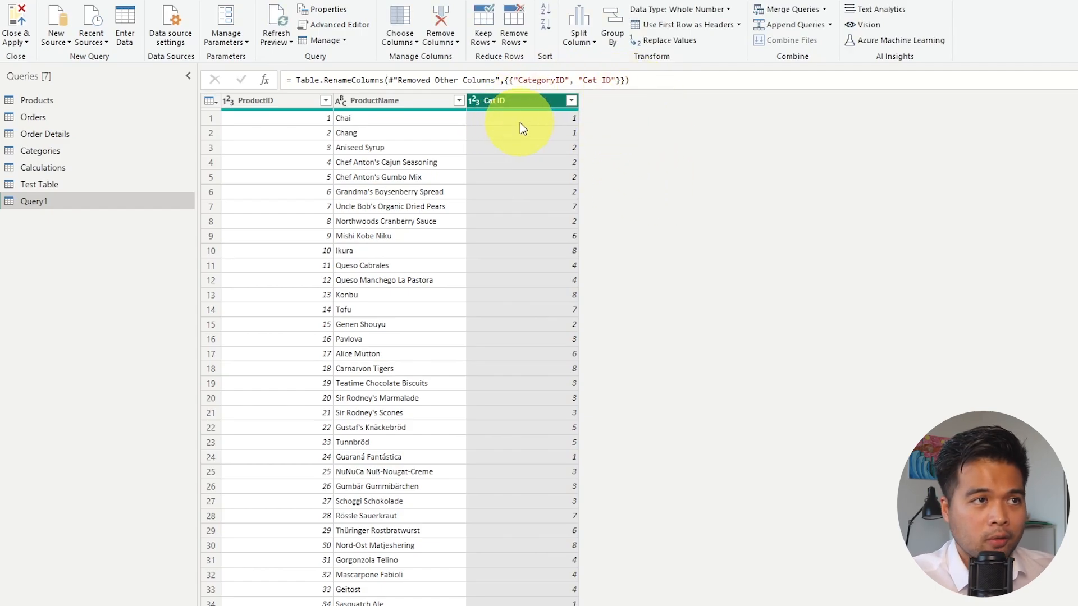
Edit the Table.RenameColumns formula so that CategoryID is renamed to "Category".
click(611, 80)
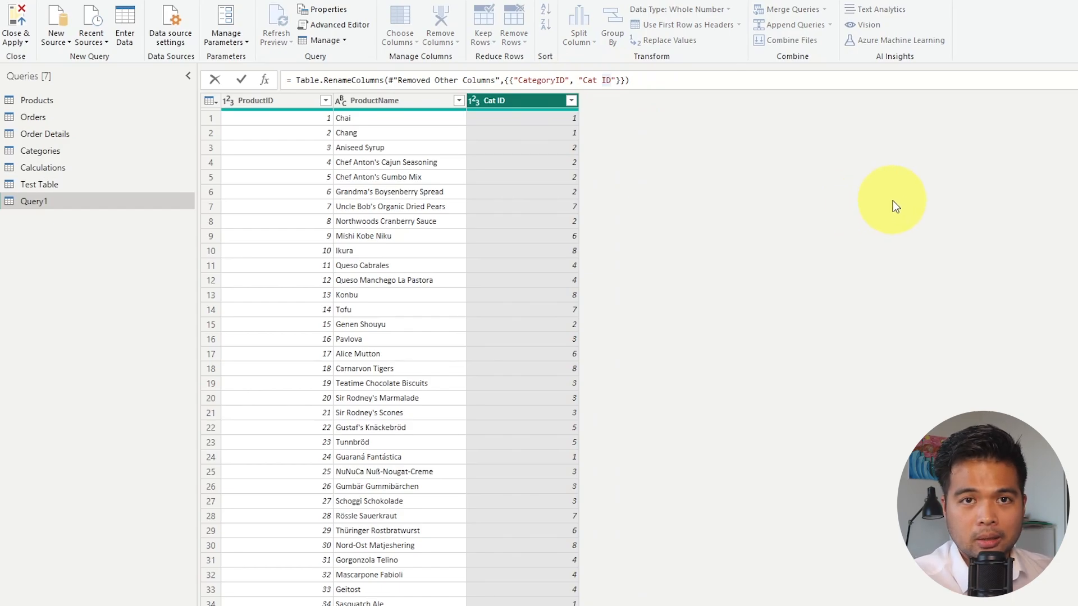
key(BackSpace)
key(BackSpace)
key(BackSpace)
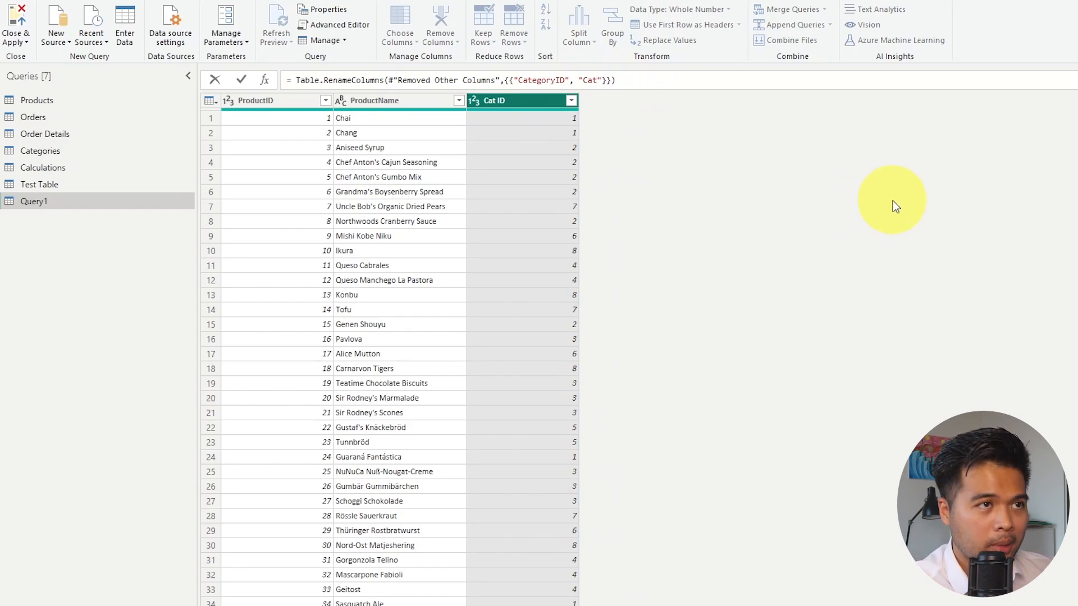
text(egory)
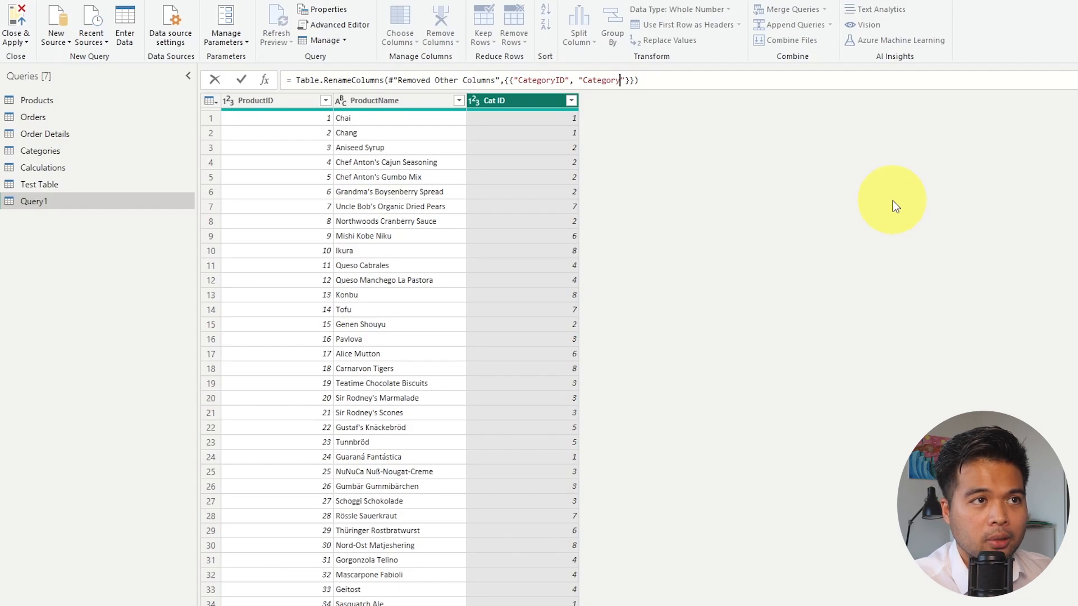
key(Return)
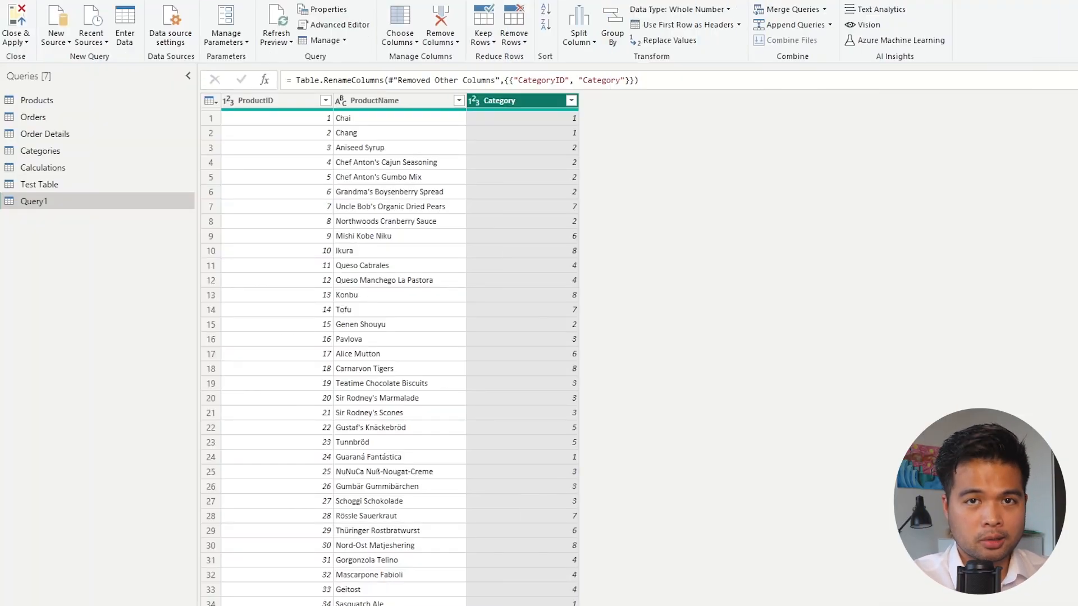
Delete the query Query1.
right_click(25, 209)
right_click(35, 203)
click(58, 247)
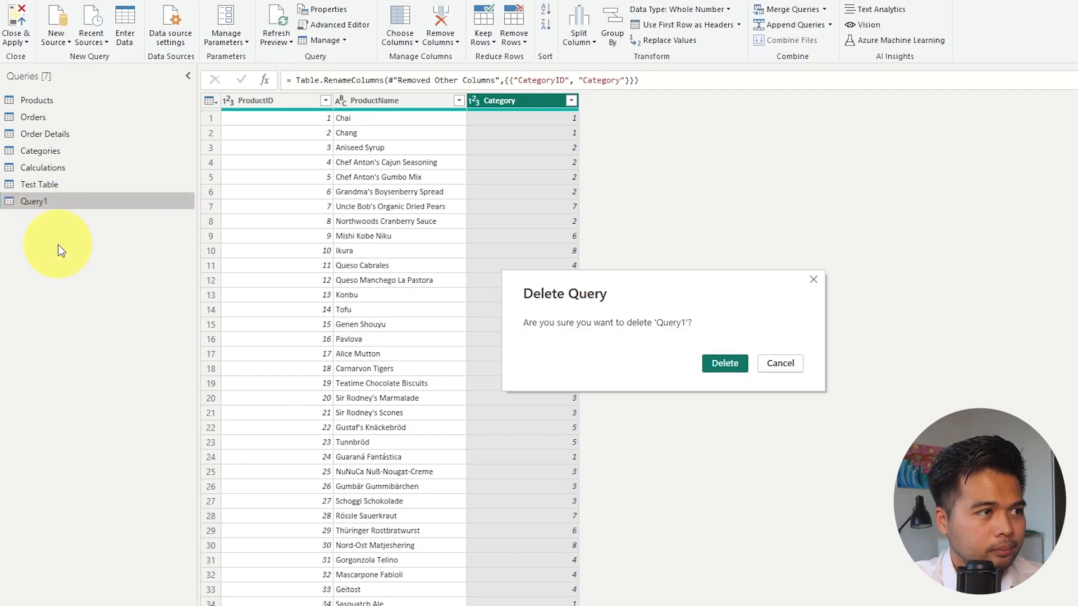
key(Return)
Open the Categories query, dismiss the old-preview notice and look over its CategoryID and CategoryName columns.
click(50, 150)
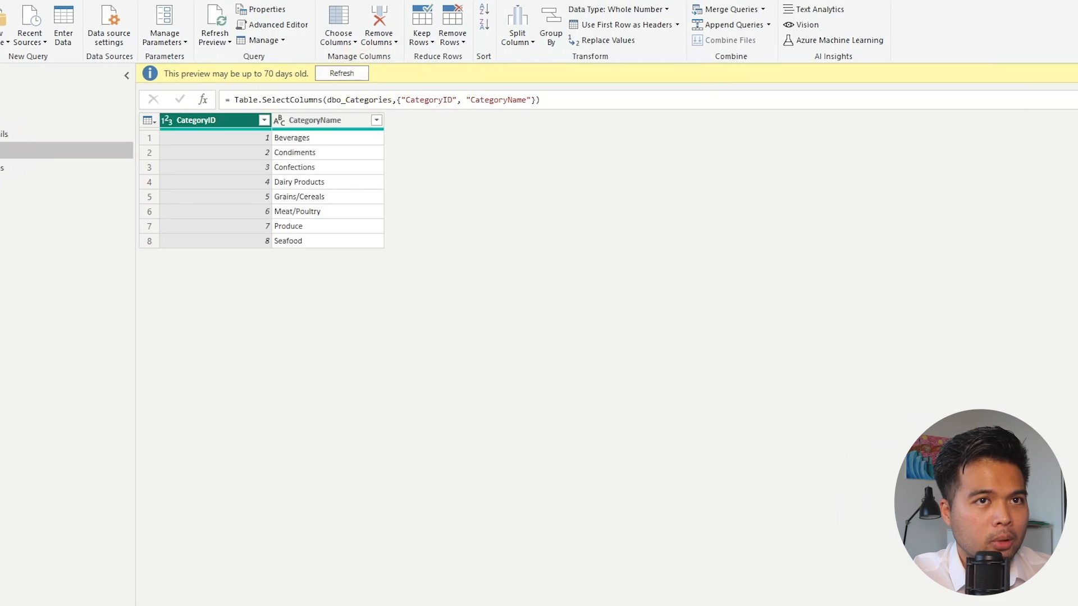
click(897, 74)
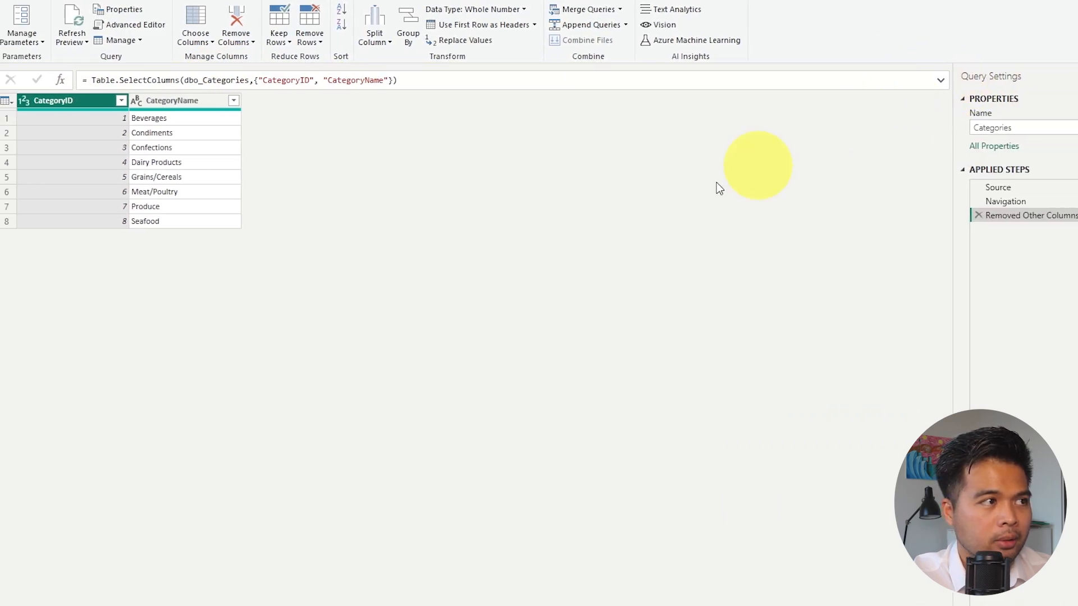
click(129, 197)
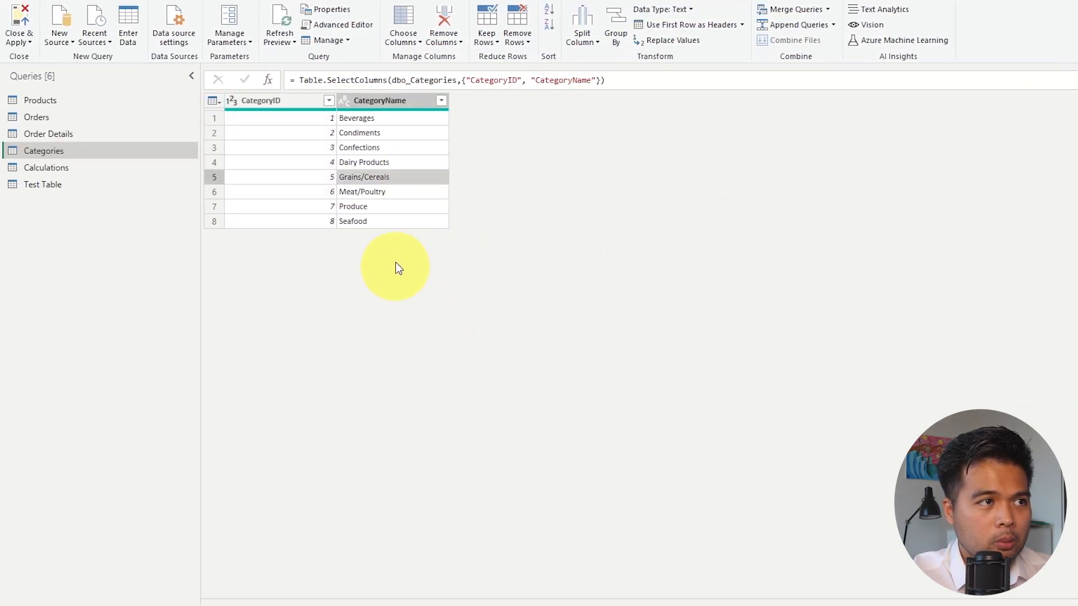
click(305, 138)
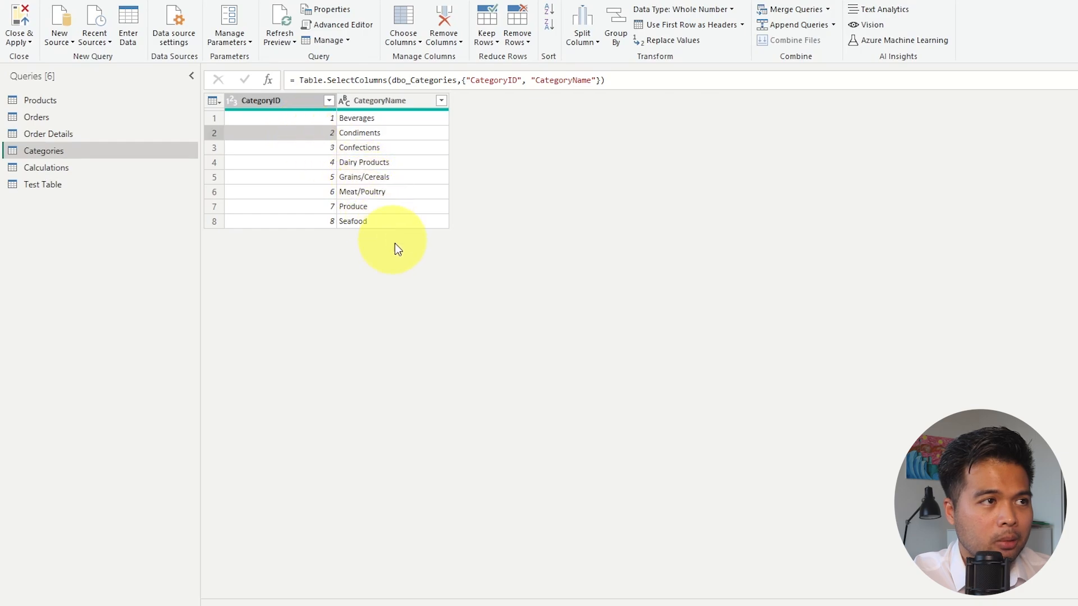
click(403, 191)
click(395, 153)
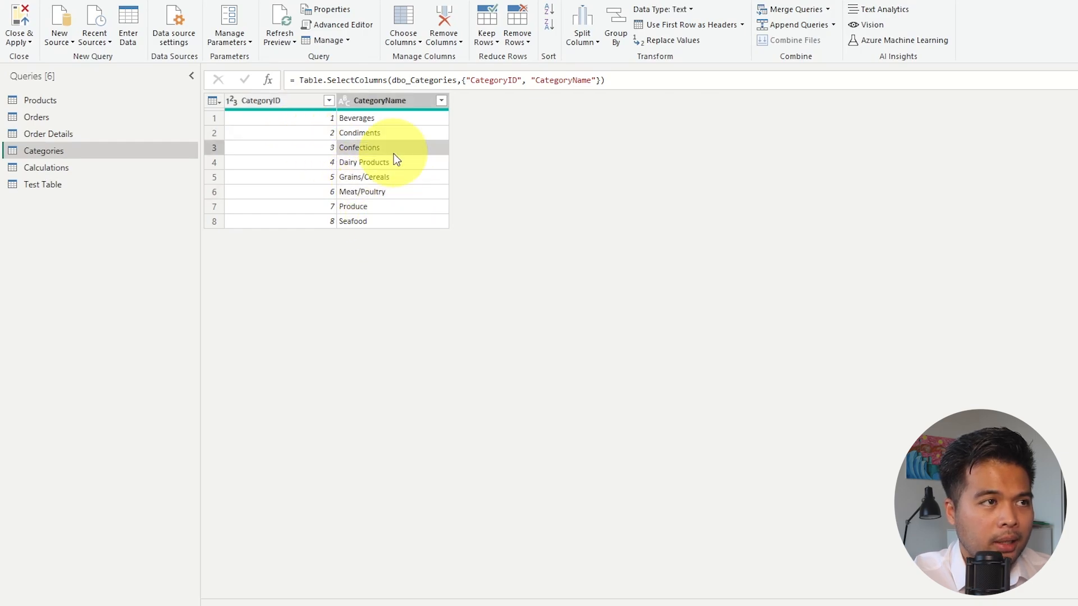
Add a column that extracts the first 2 characters of CategoryName.
click(399, 103)
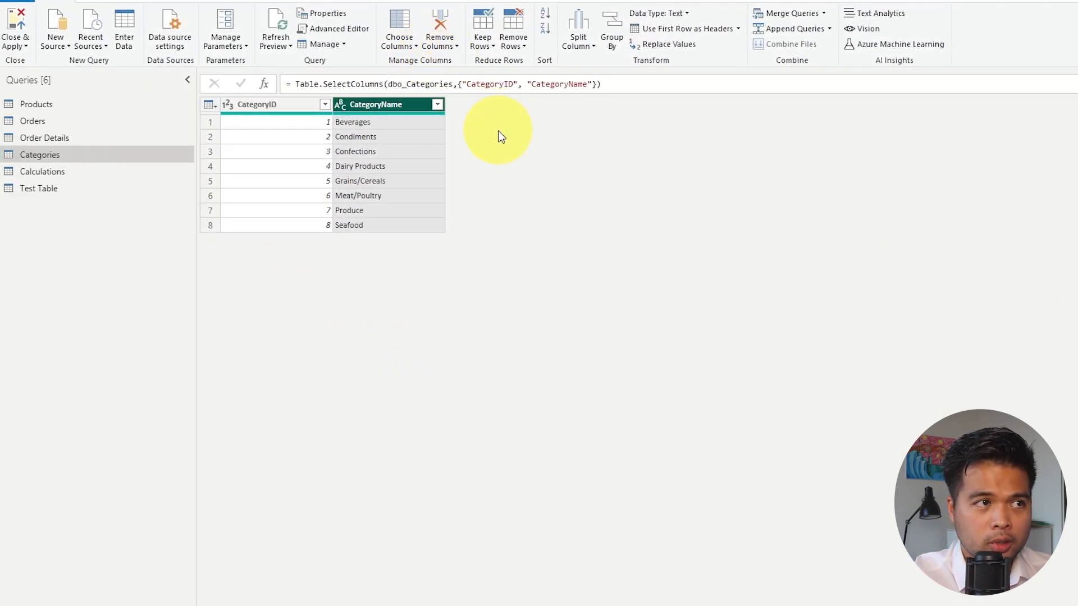
click(167, 23)
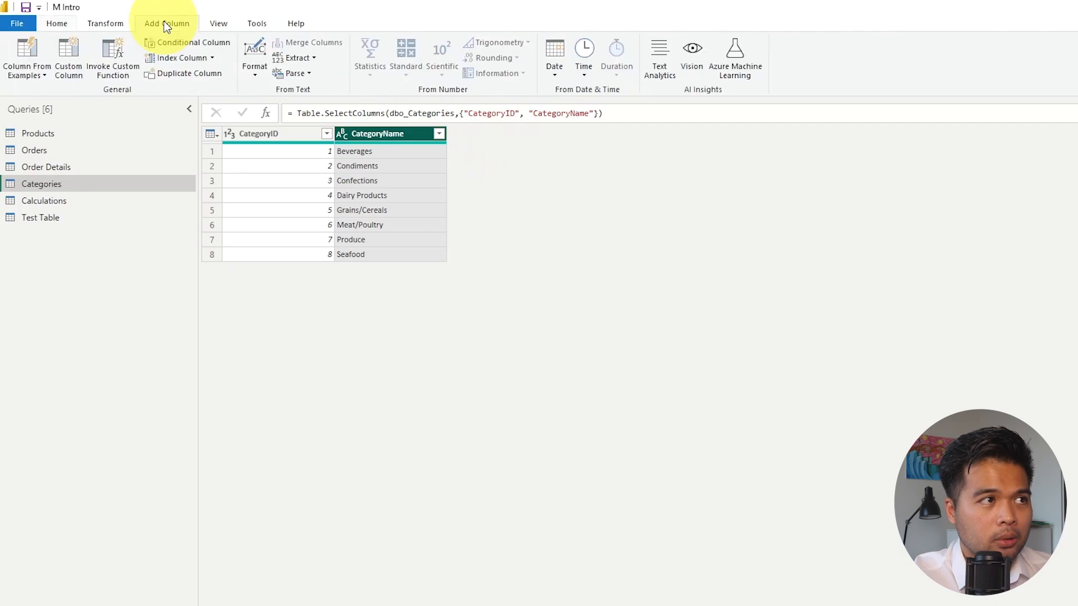
click(309, 58)
click(322, 90)
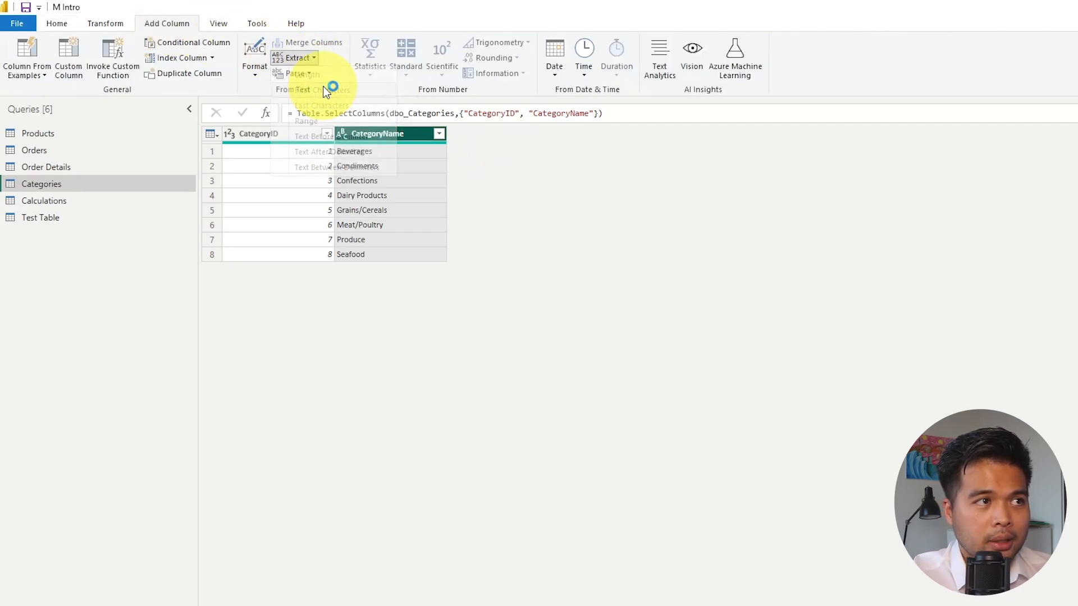
text(2)
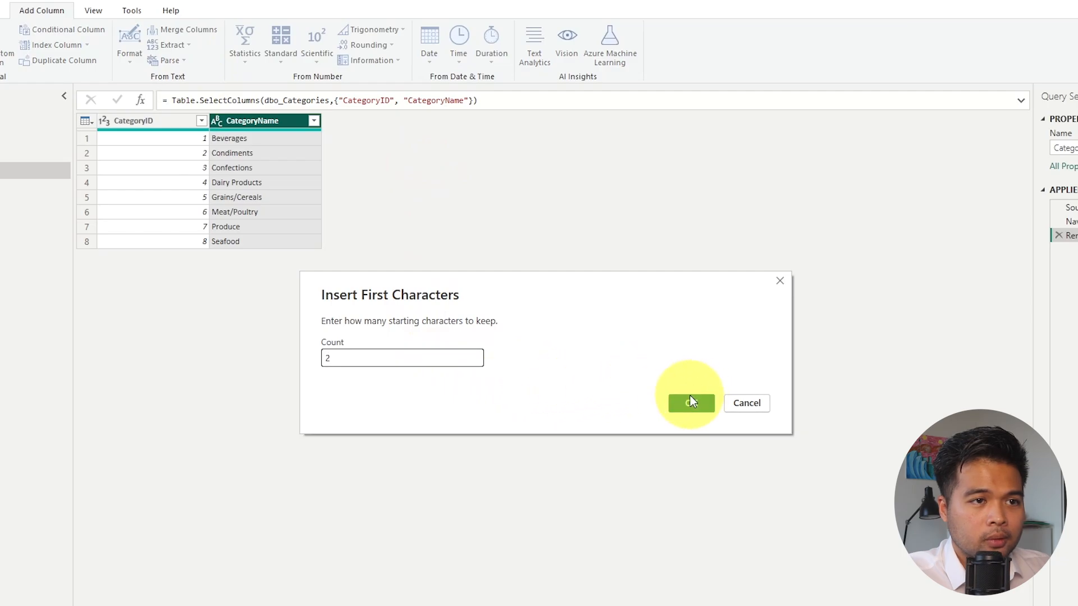
click(691, 399)
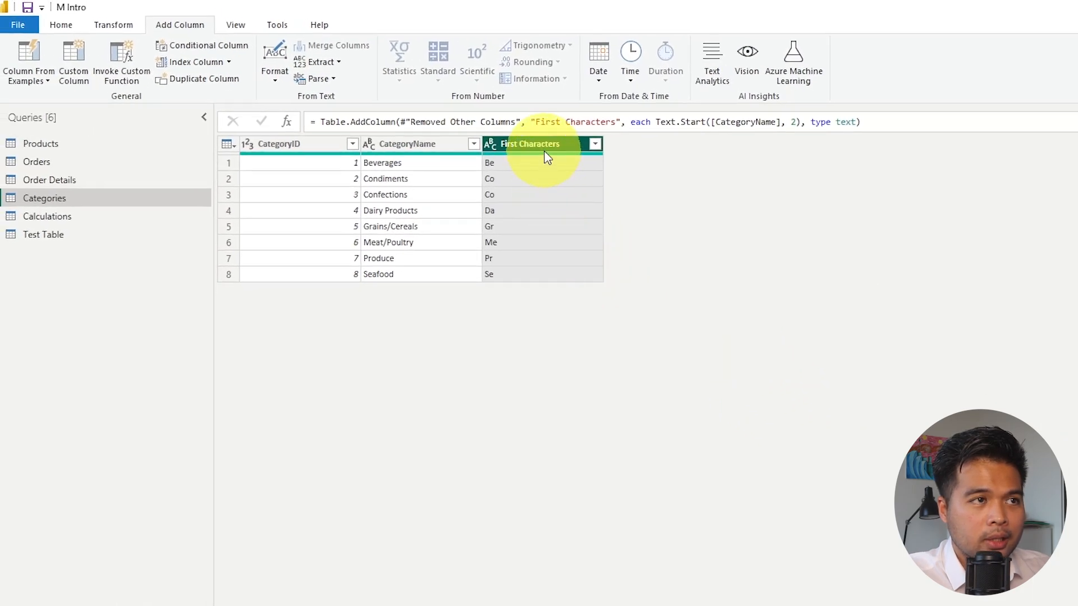
Transform the First Characters column to uppercase and rename it "Category".
right_click(546, 145)
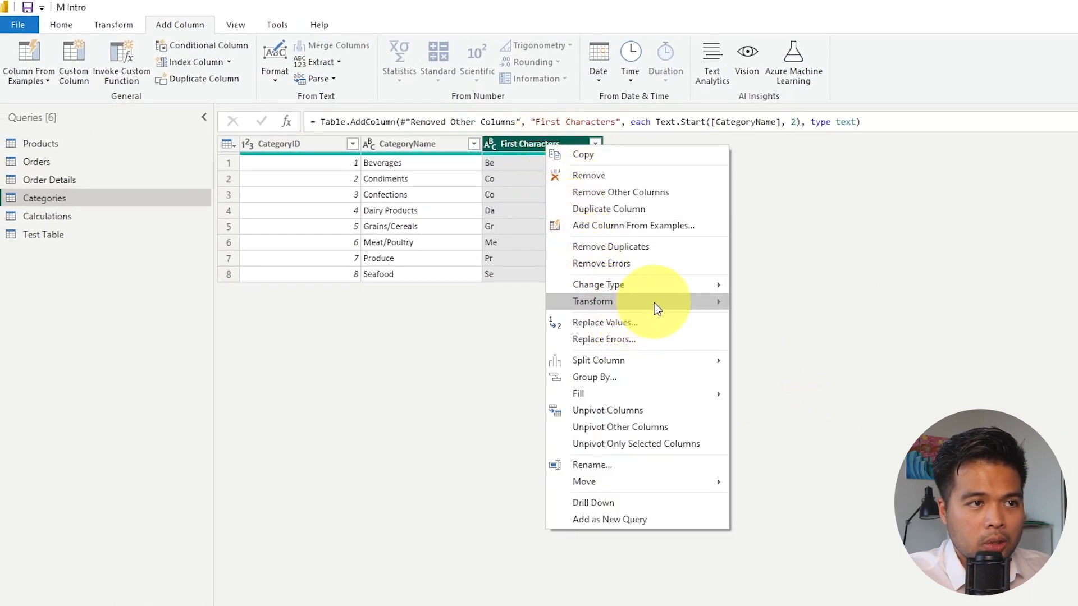
mouse_move(646, 301)
click(782, 318)
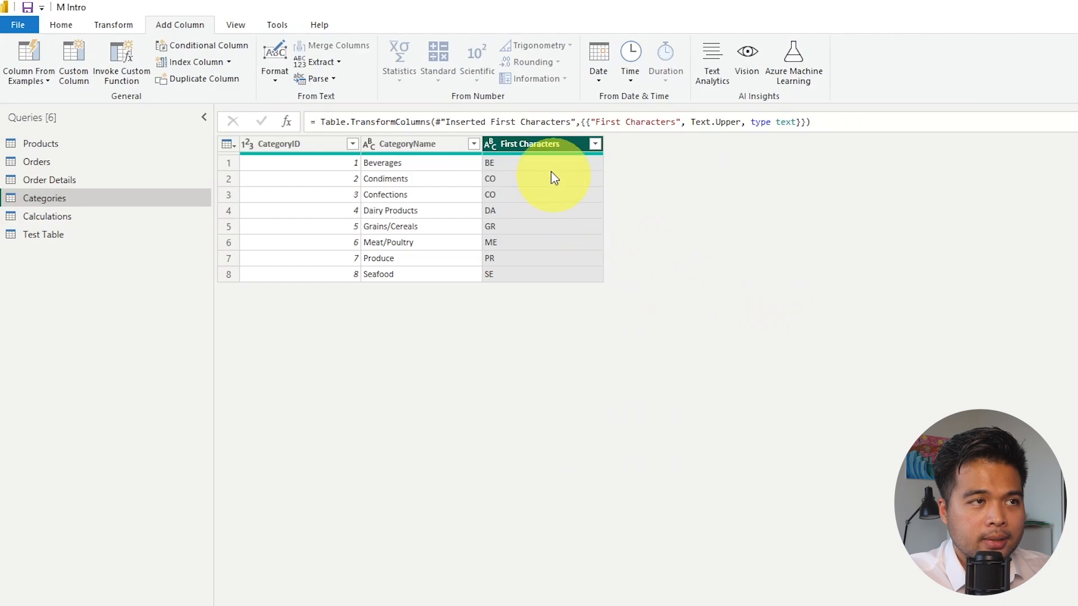
double_click(550, 147)
text(Category)
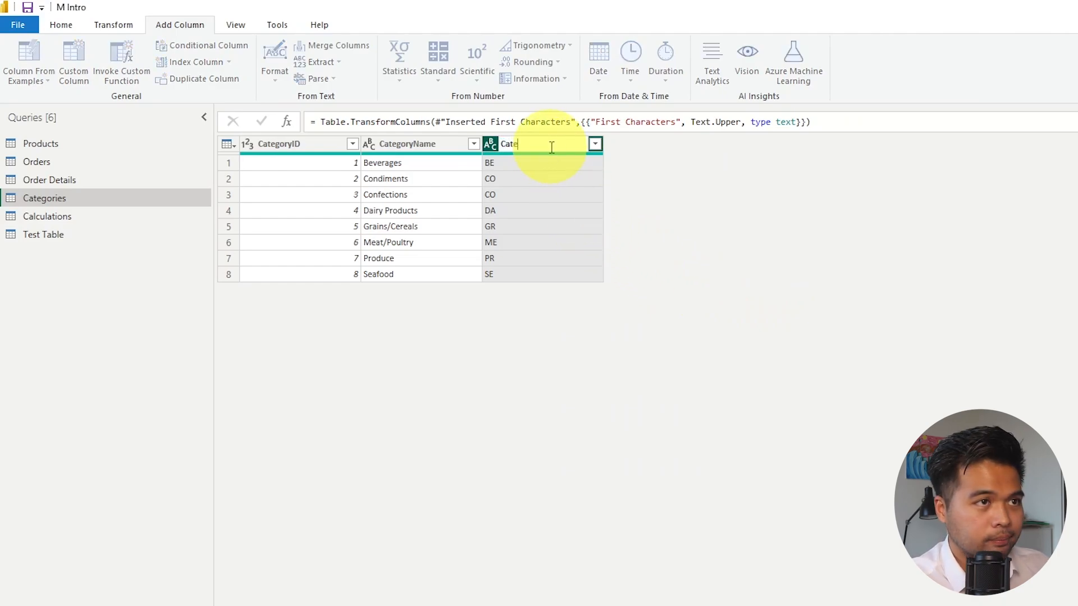
key(Return)
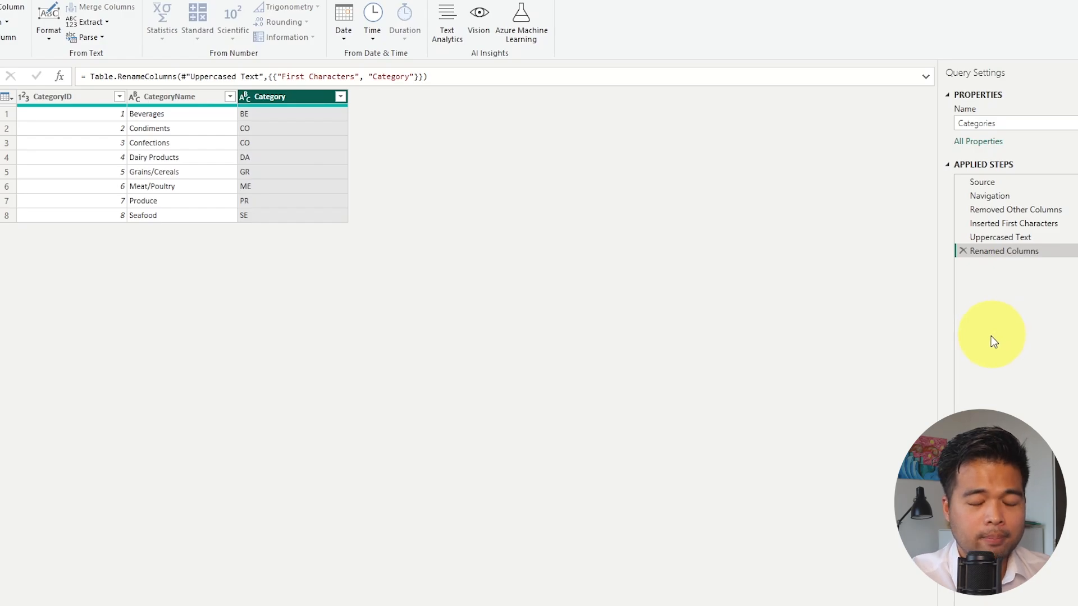
Remove the Renamed Columns, Uppercased Text and Inserted First Characters steps from the Categories query.
click(963, 251)
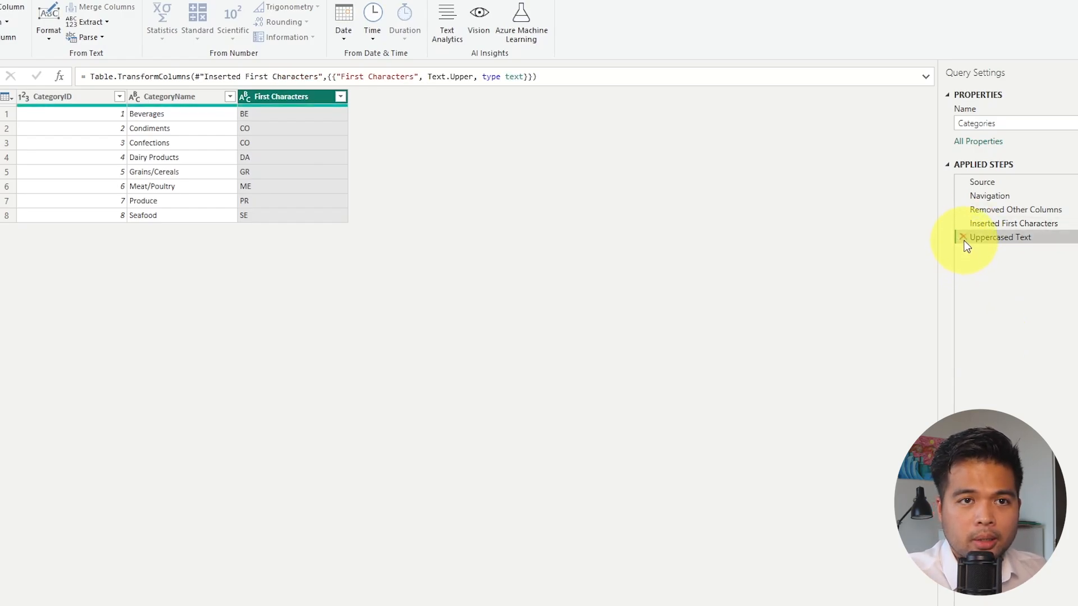
click(964, 237)
click(964, 224)
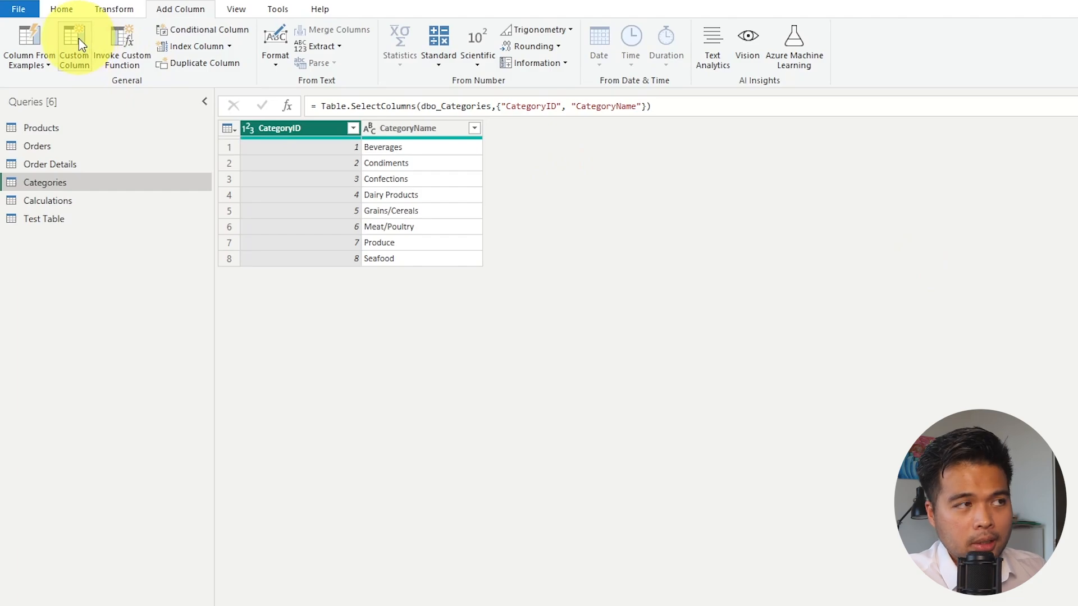
Start a custom column named "Category" in Categories with the formula Text.Start([CategoryName], 2).
click(79, 60)
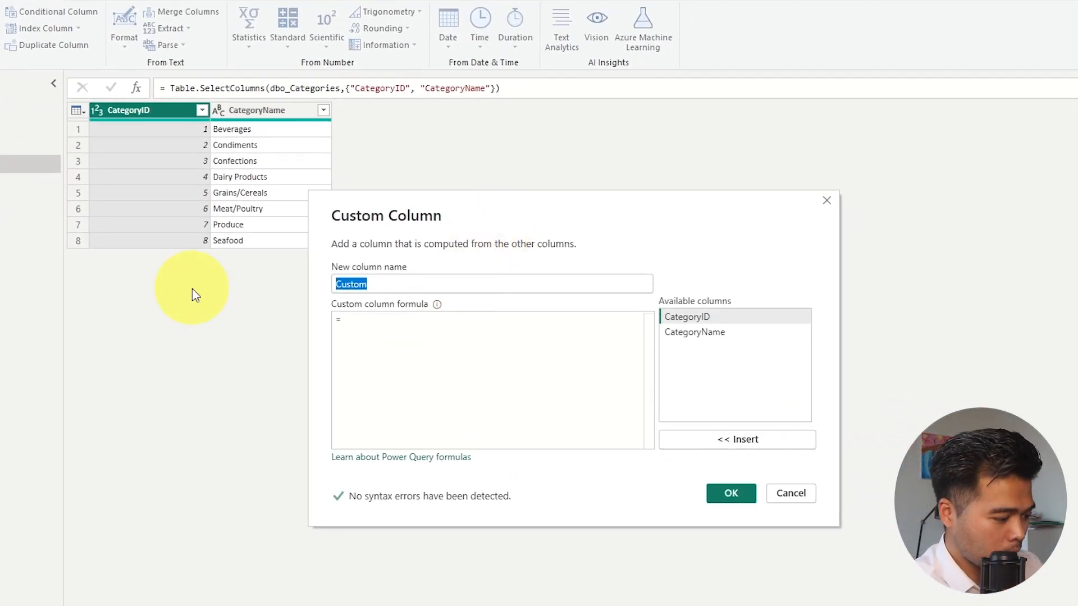
text(Category)
click(404, 333)
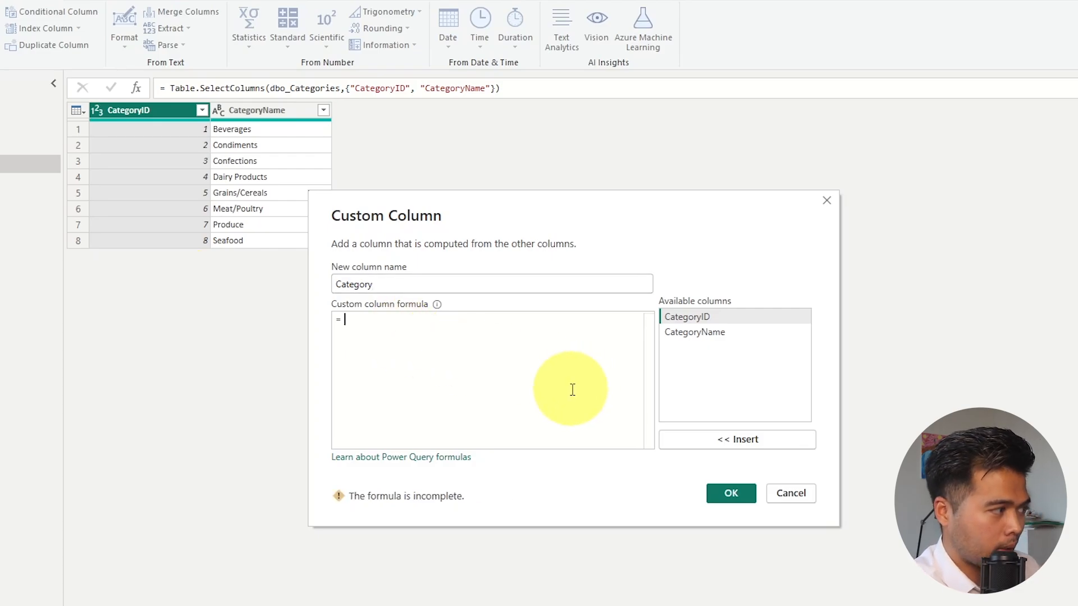
text(Text.Start()
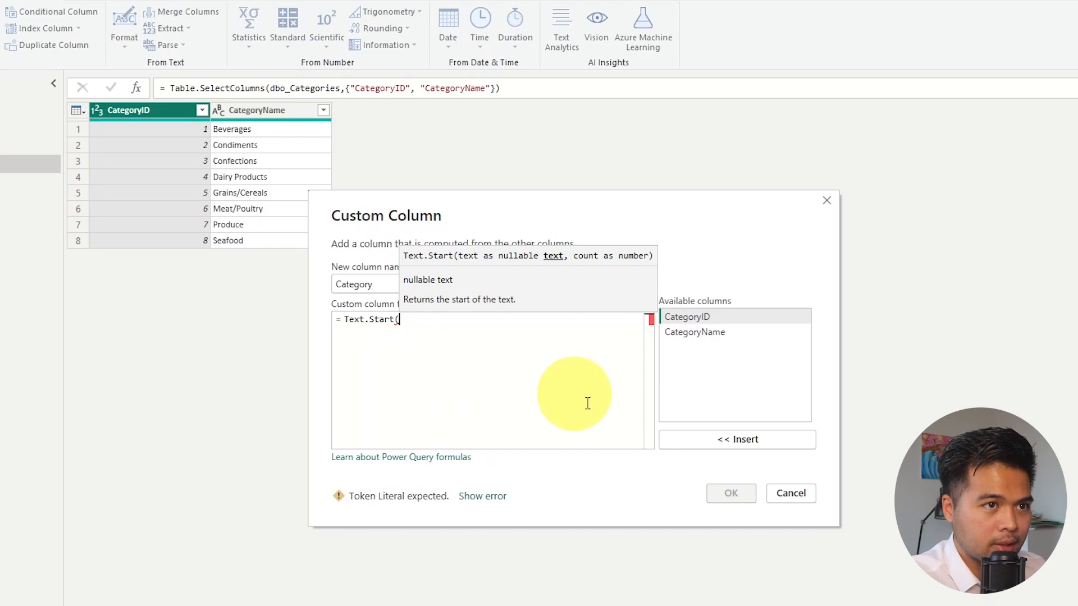
double_click(718, 333)
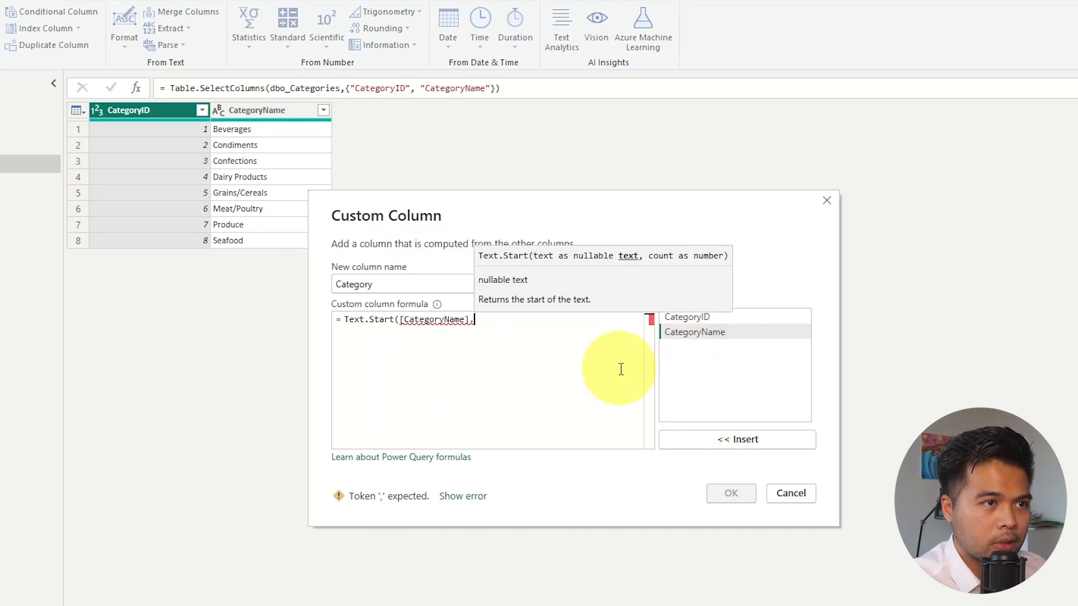
text(, 2))
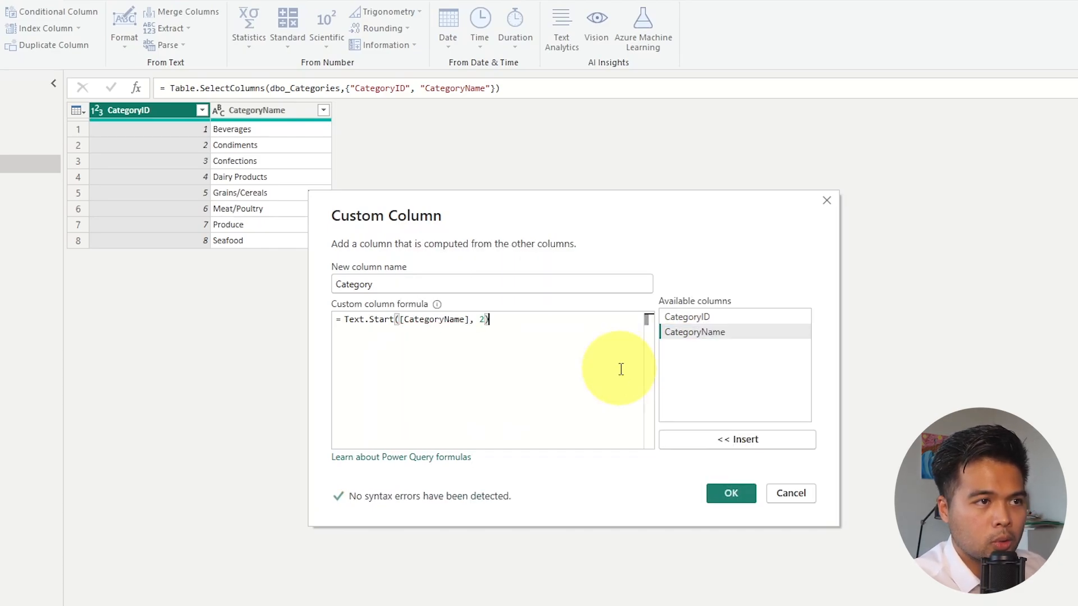
Wrap the custom column formula in Text.Upper so it reads Text.Upper(Text.Start([CategoryName], 2)), and create the column.
click(345, 320)
text(Text.Upper()
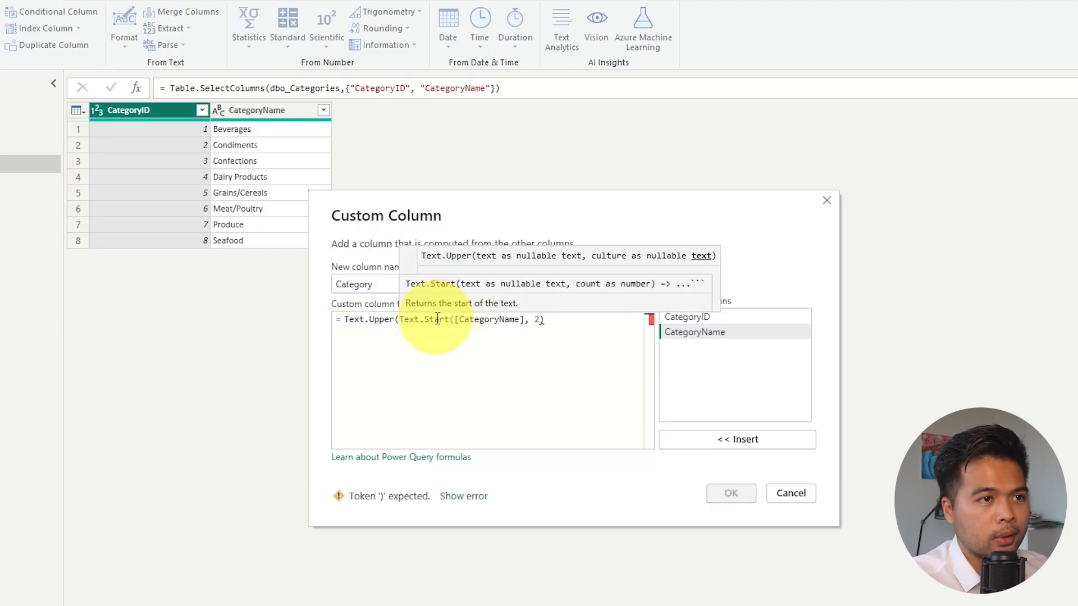
click(584, 328)
text())
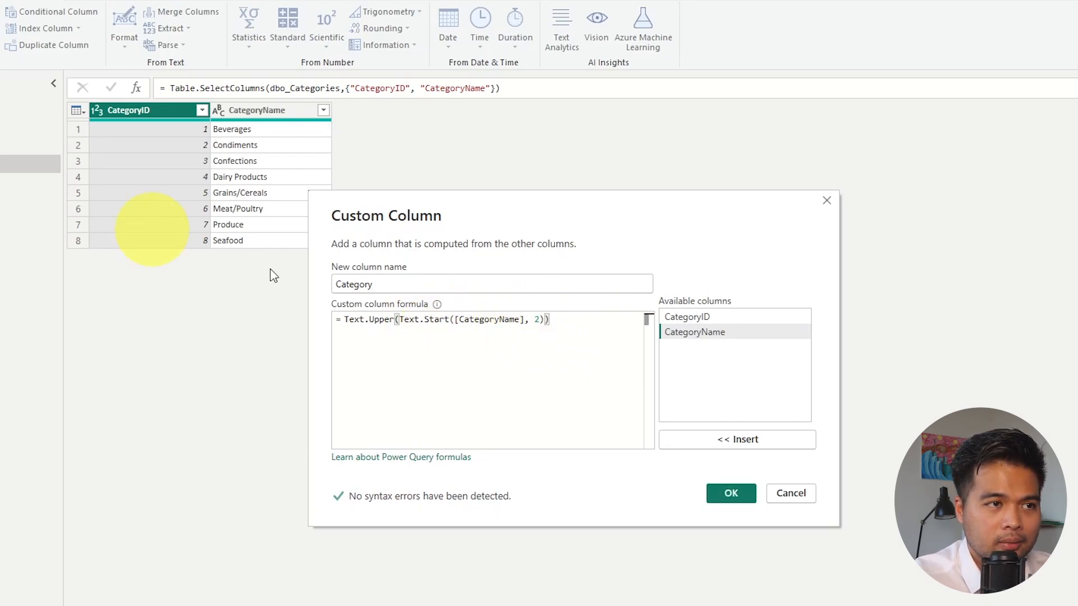
click(731, 493)
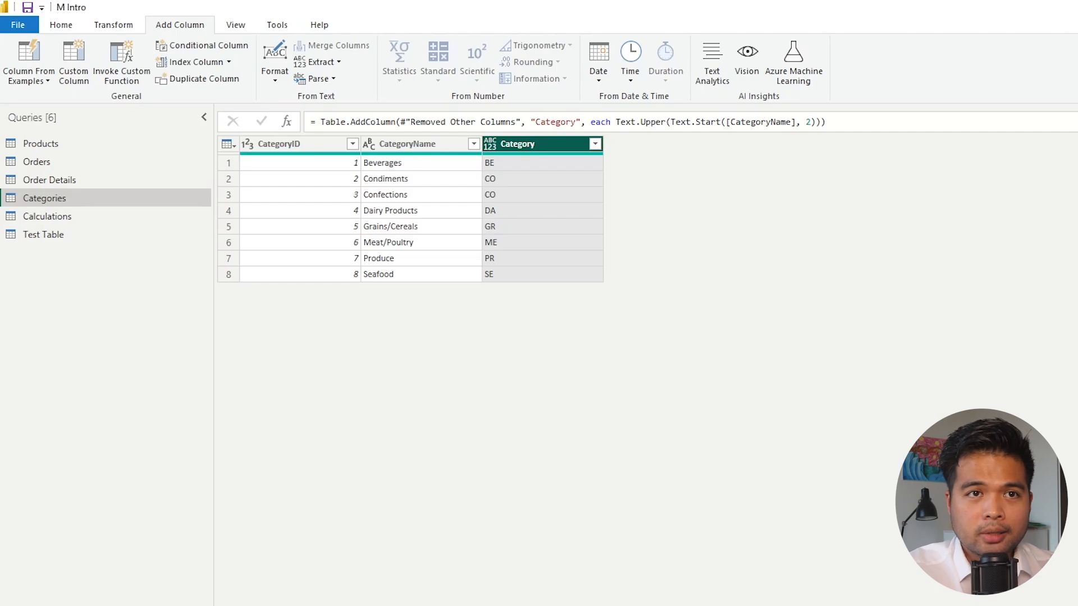
Compare the OrderID and OrderDate columns of the Test Table and Orders queries, ending on Test Table.
click(62, 242)
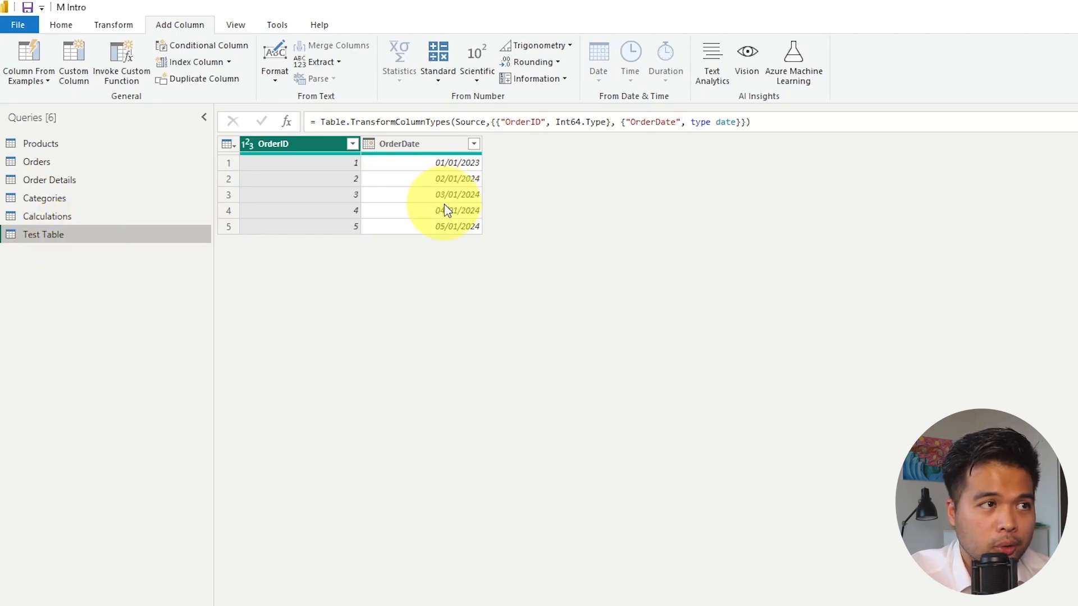
click(106, 164)
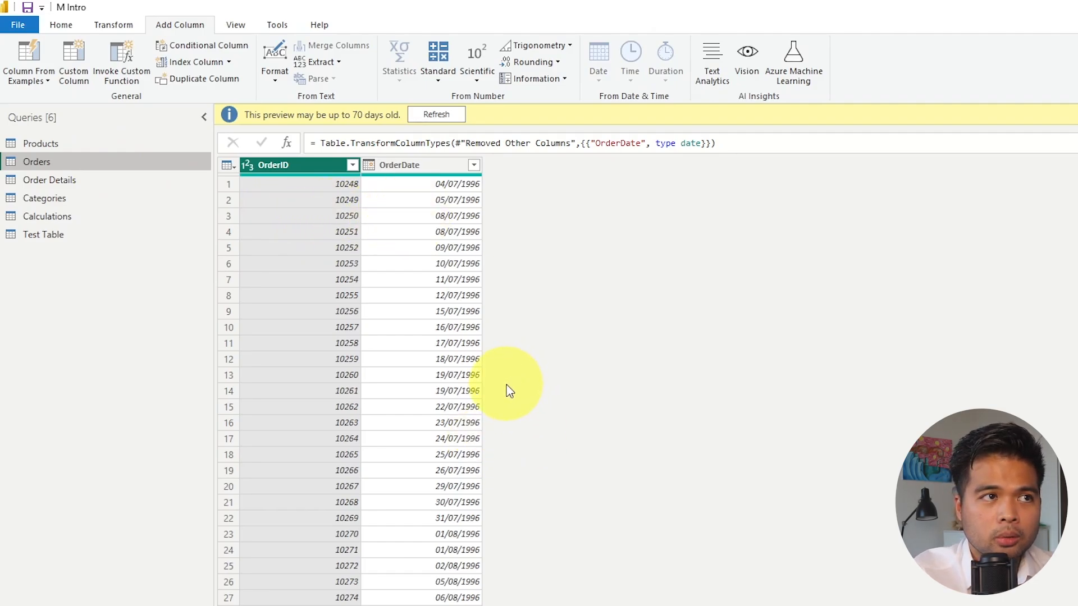
click(44, 235)
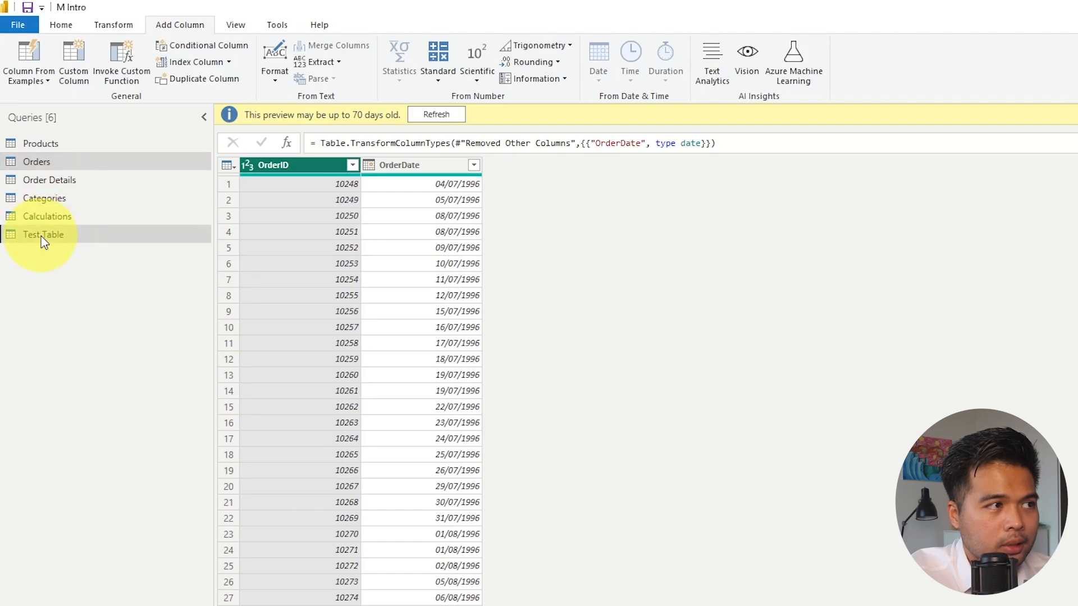
Split the OrderDate column of Test Table by the "/" delimiter.
click(416, 146)
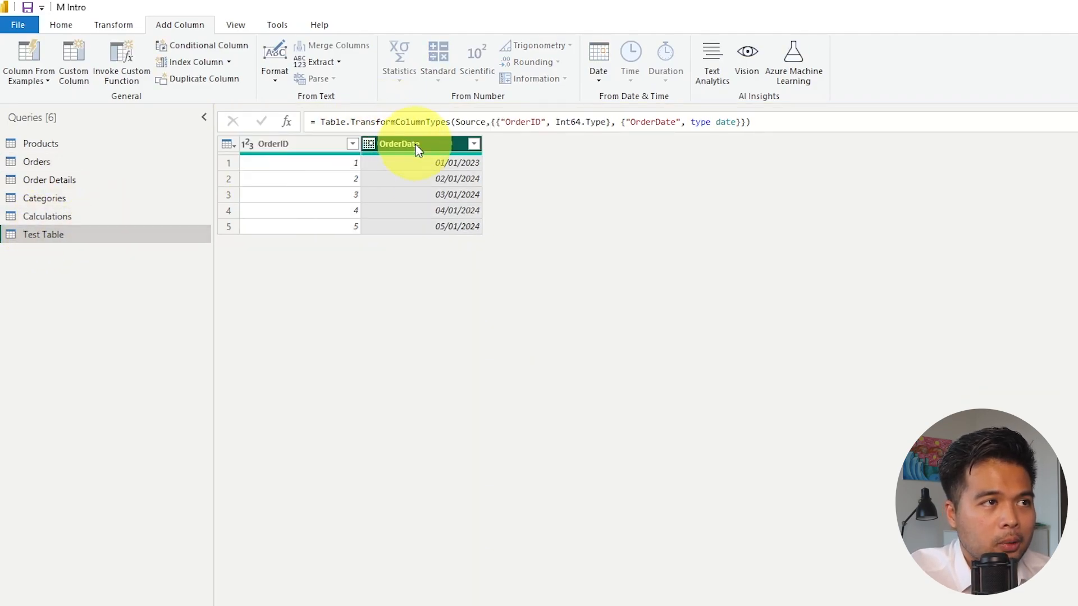
right_click(416, 148)
mouse_move(518, 308)
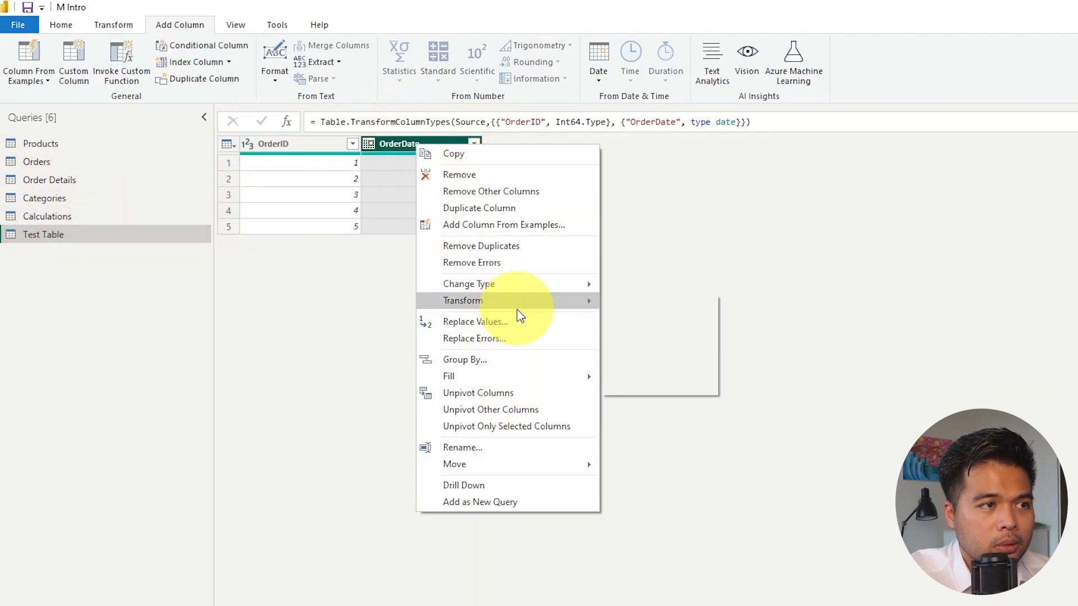
click(113, 26)
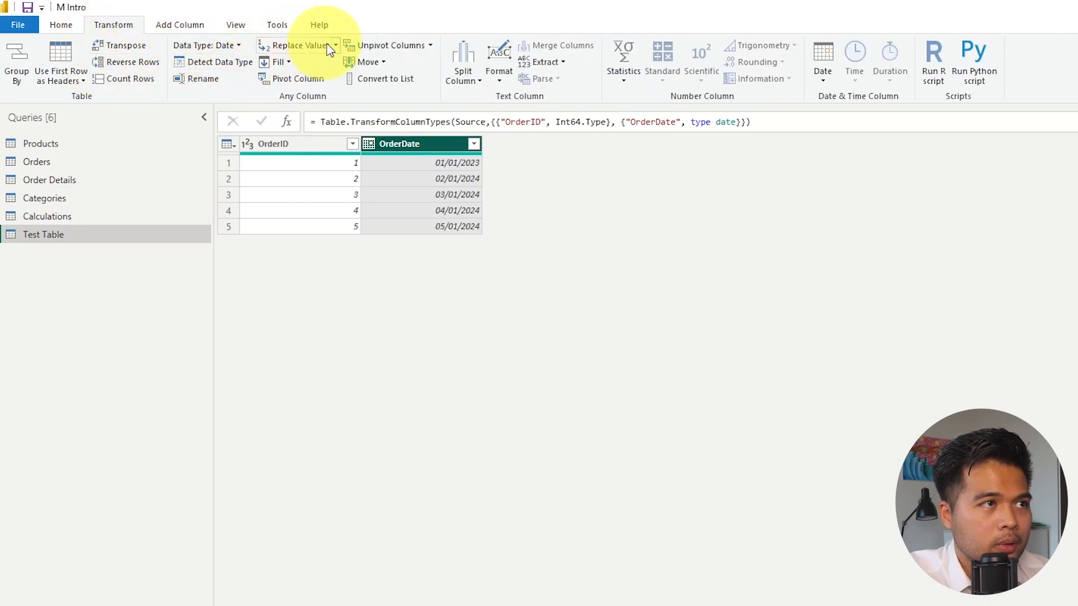
click(462, 76)
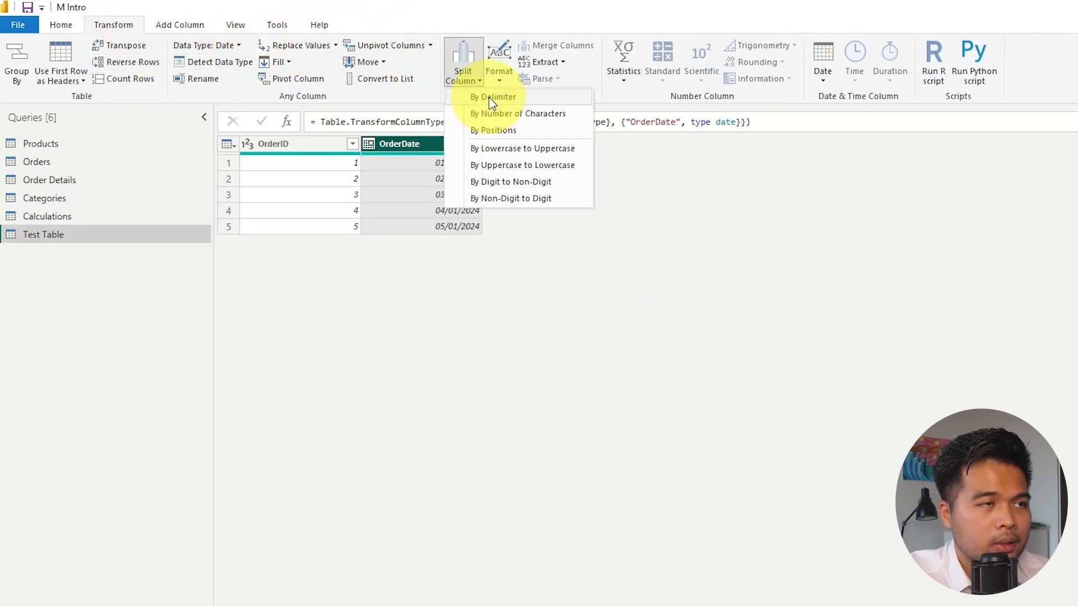
click(491, 100)
click(755, 532)
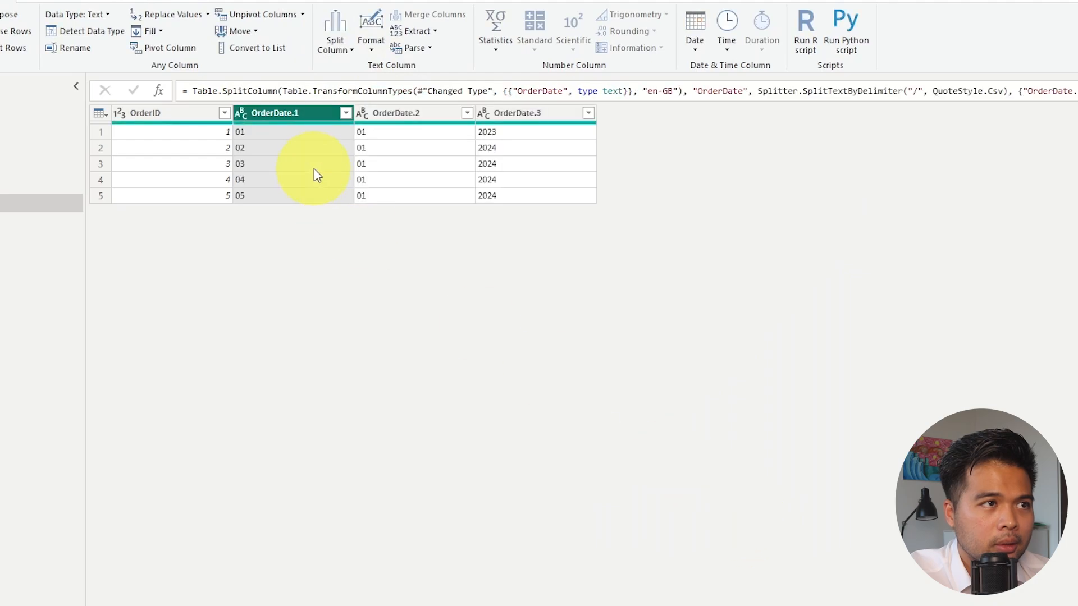
Rename the three split columns OrderDate.1, OrderDate.2 and OrderDate.3 as Date, Month and Year.
double_click(263, 113)
text(Da)
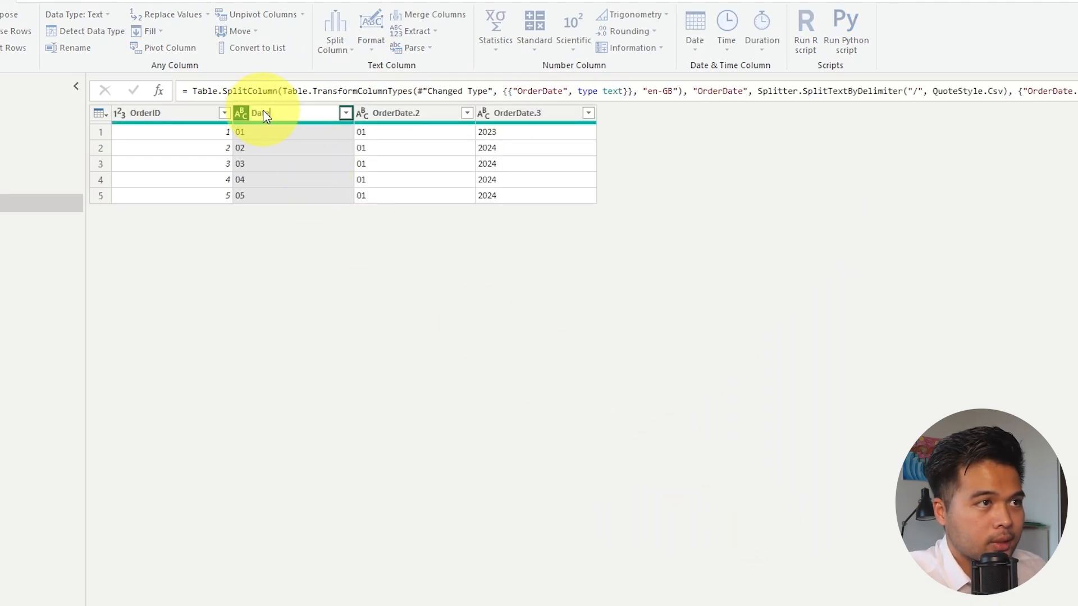
text(te)
key(Return)
double_click(403, 113)
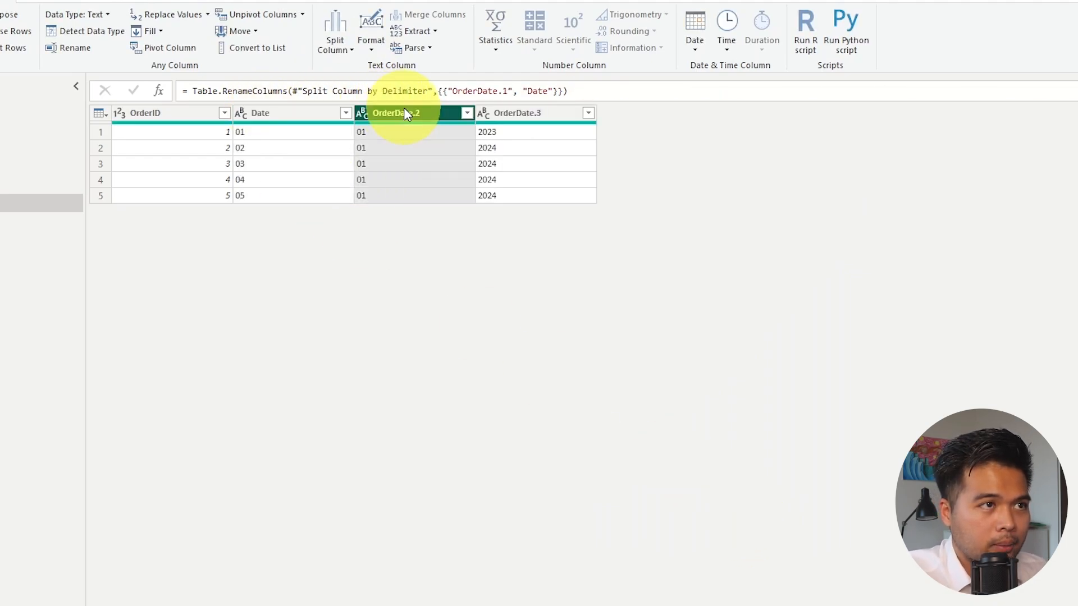
text(Month)
key(Return)
double_click(509, 114)
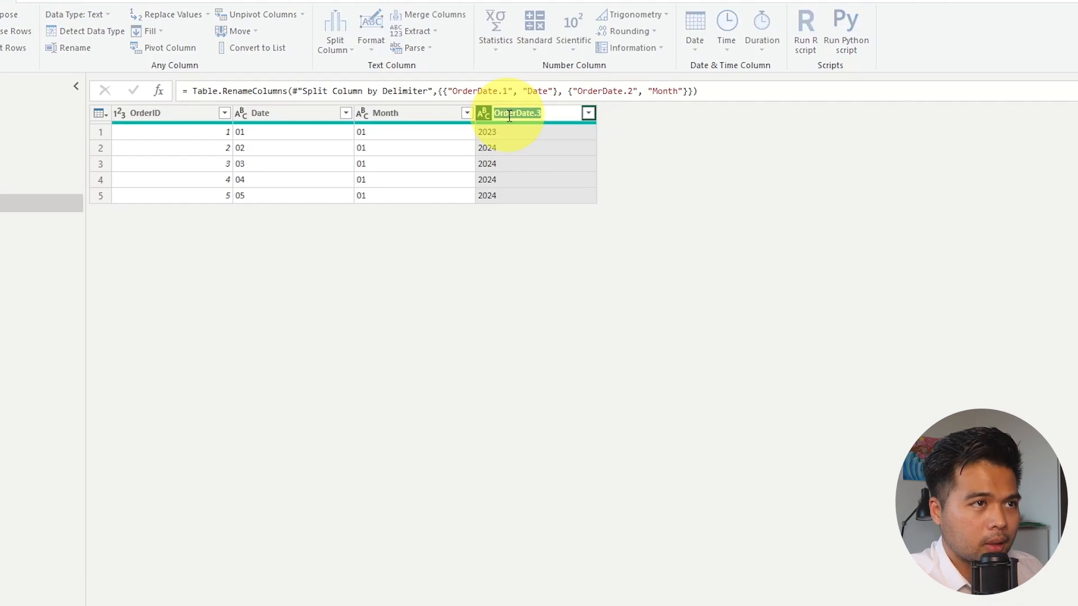
text(Year)
key(Return)
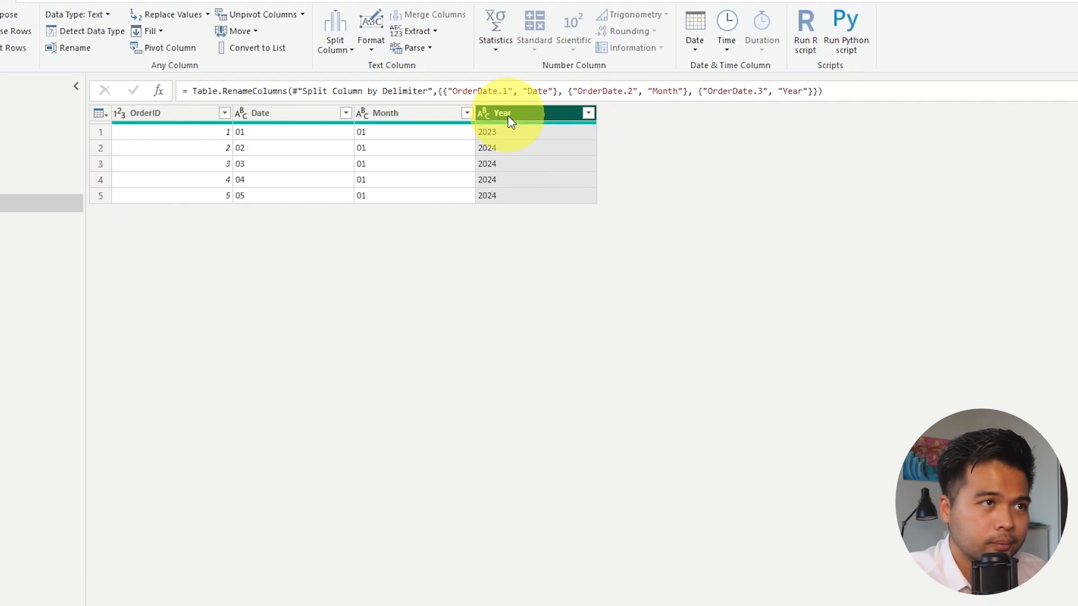
Change the data type of the Date, Month and Year columns to Whole Number.
shift+click(329, 114)
right_click(328, 117)
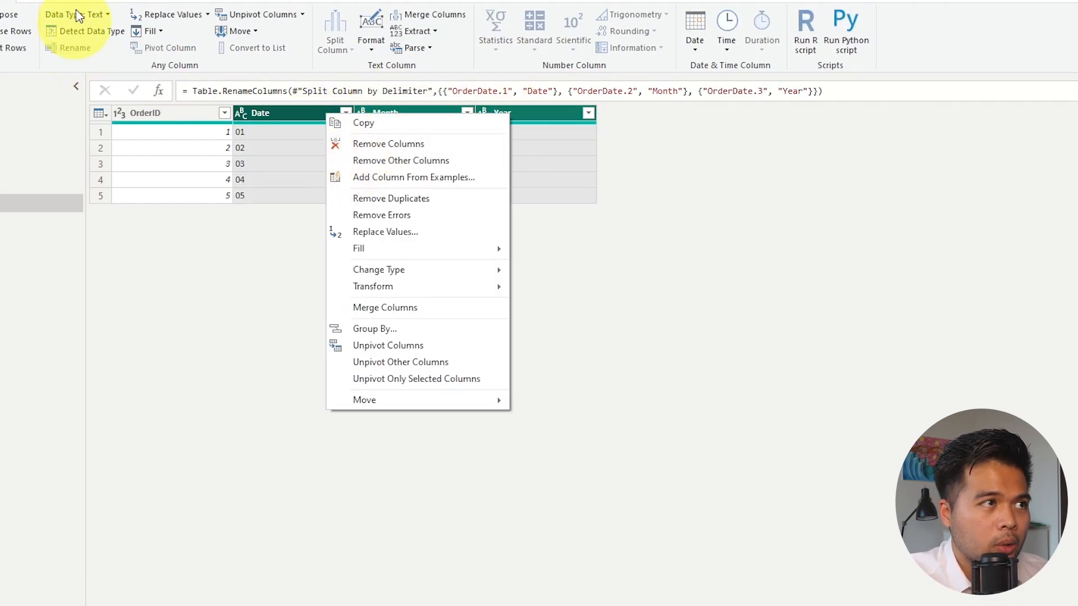
click(103, 16)
click(112, 65)
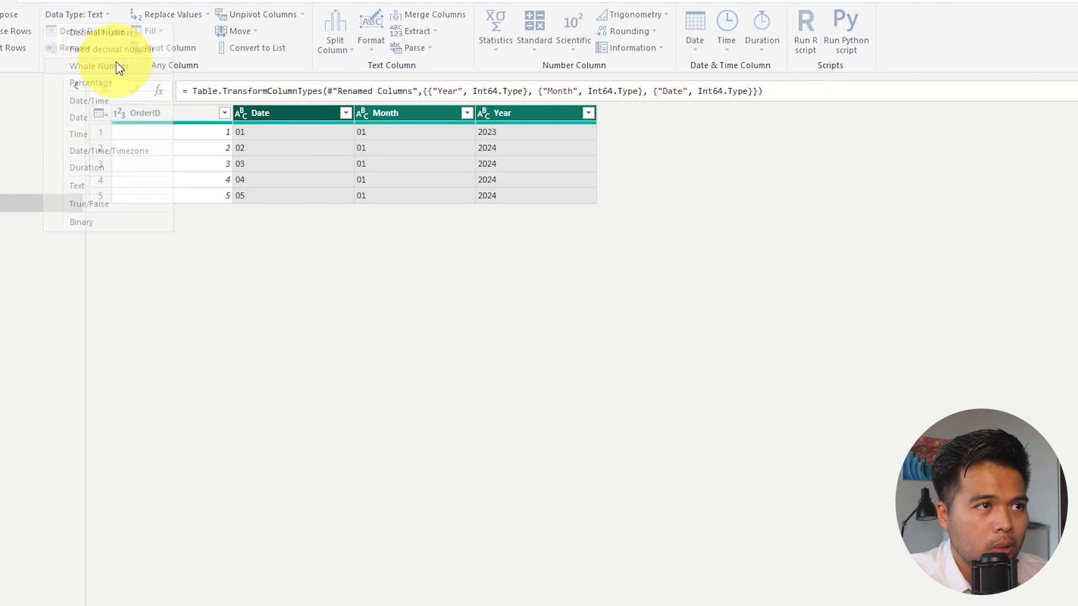
Rename the OrderID column of Test Table as "Order ID".
double_click(185, 113)
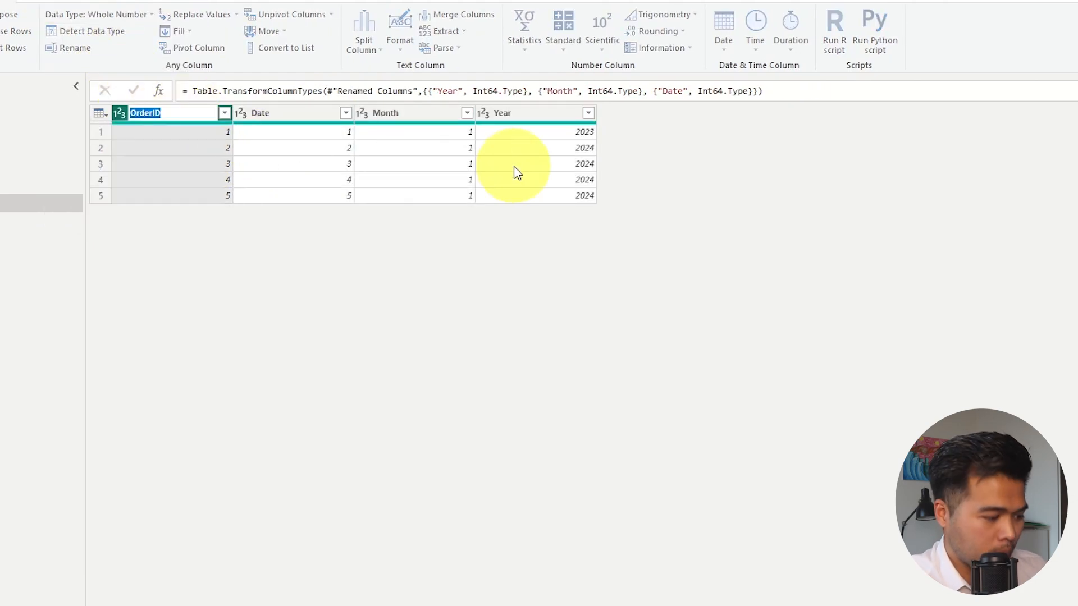
text(Order)
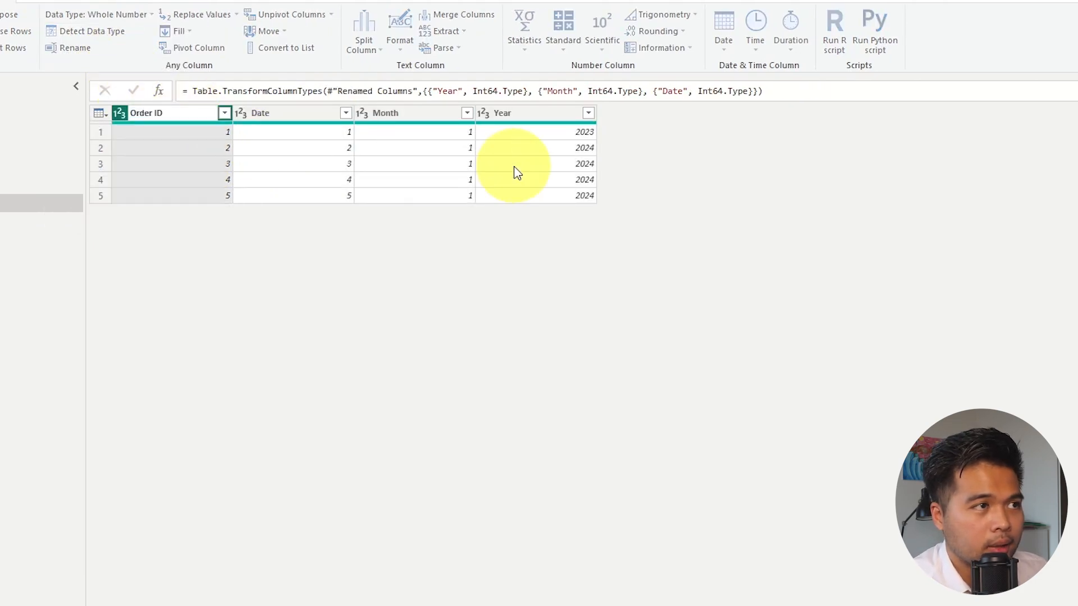
key(Return)
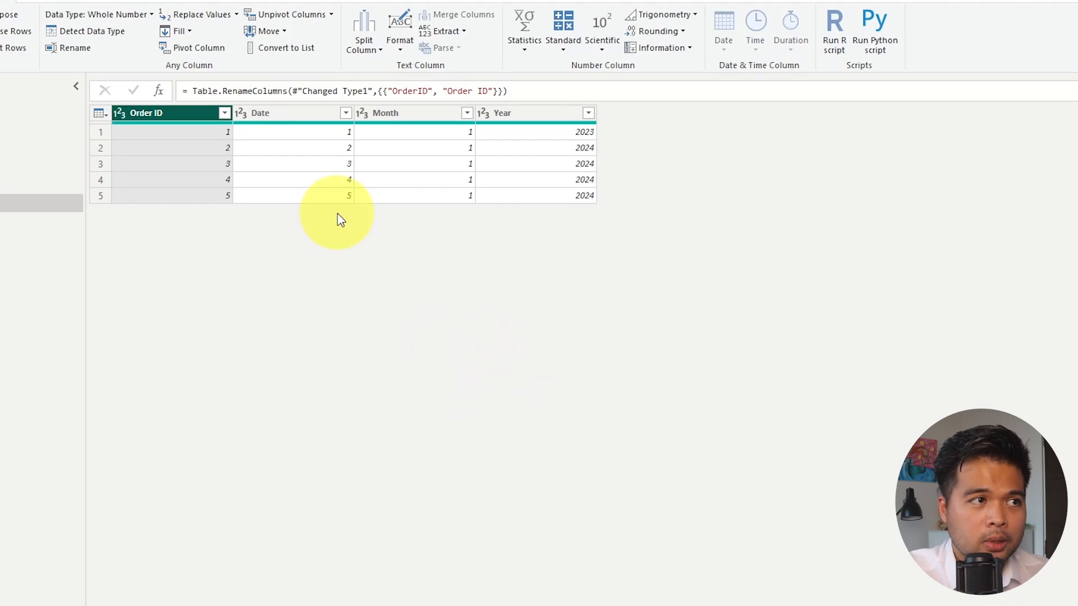
View the Orders query, return to Test Table and examine its Split Column by Delimiter step.
click(120, 139)
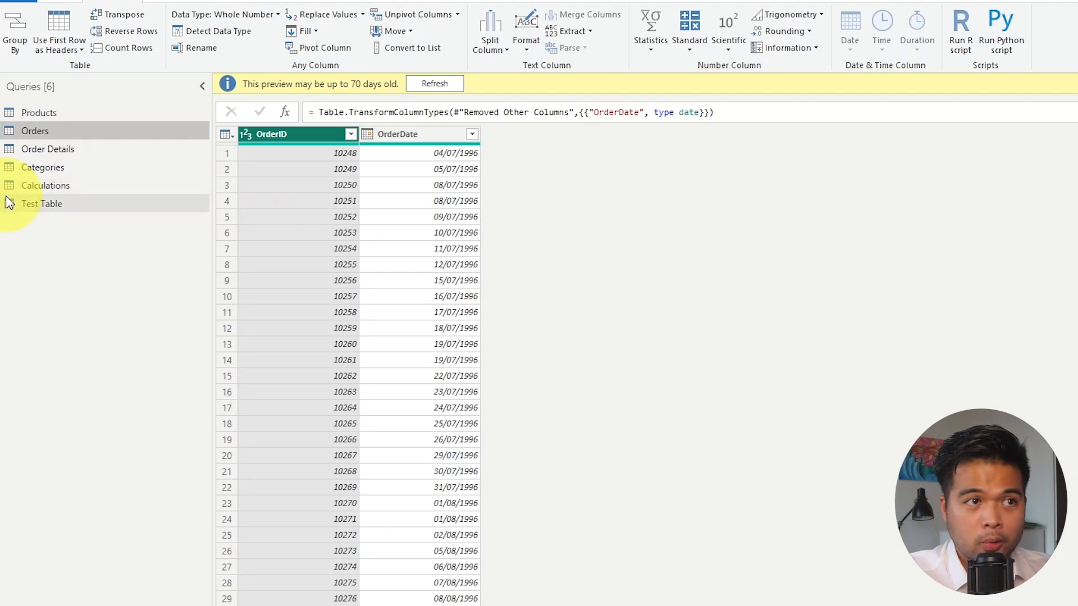
click(43, 213)
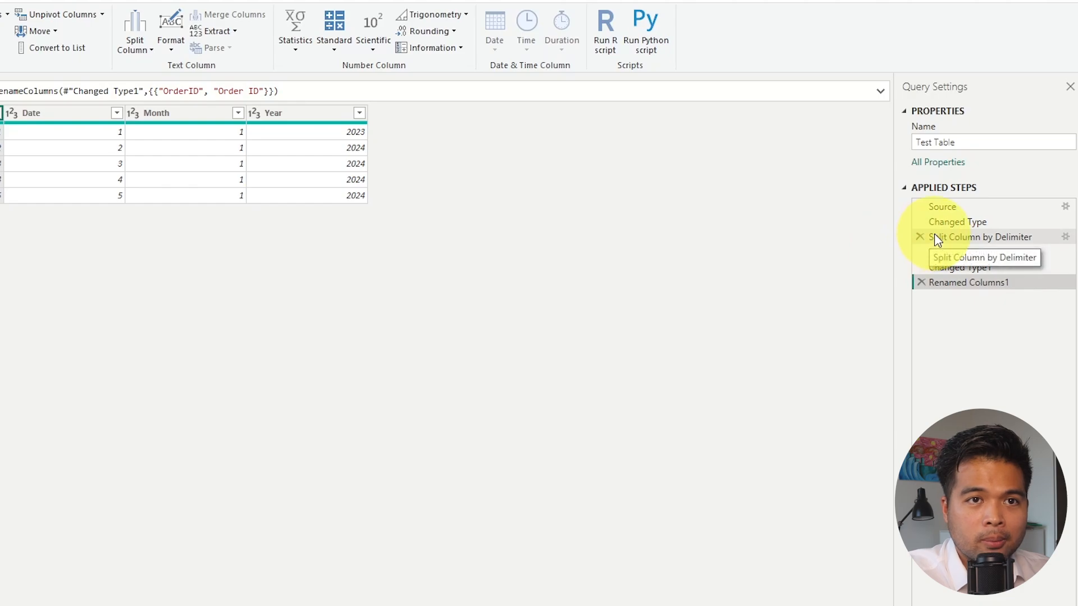
click(969, 235)
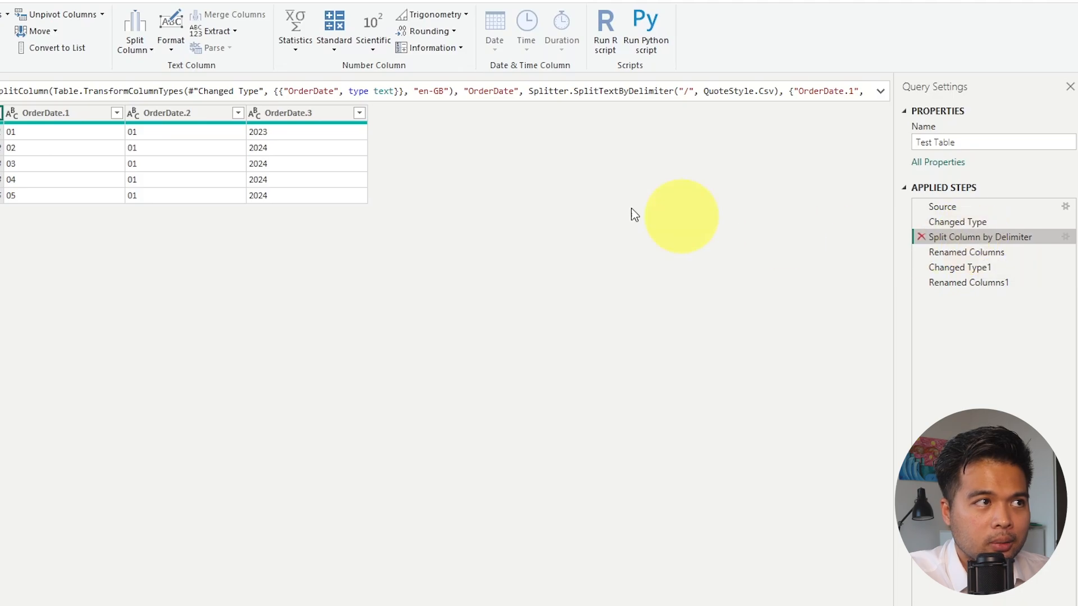
Copy Test Table's M code from #"Split Column by Delimiter" through the end in the Advanced Editor, and close it without changes.
click(58, 24)
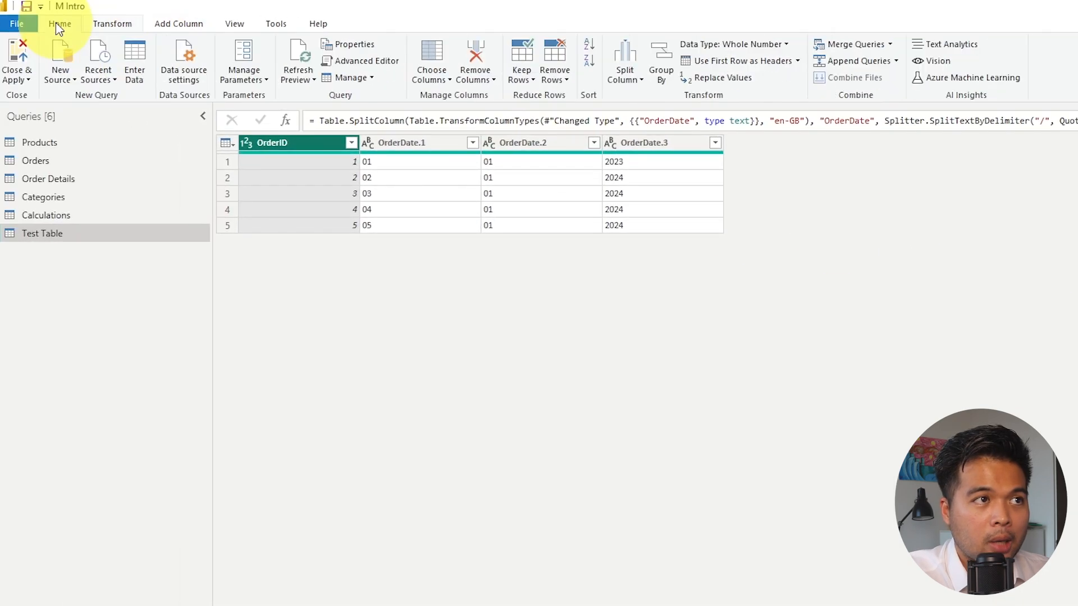
click(370, 60)
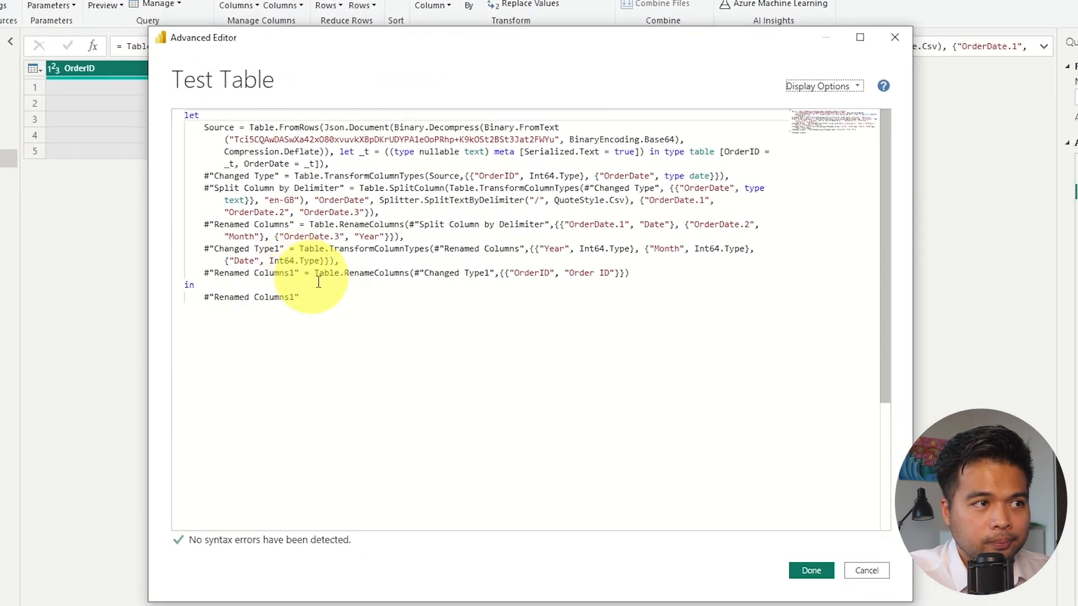
drag(492, 372, 407, 289)
drag(183, 206, 174, 179)
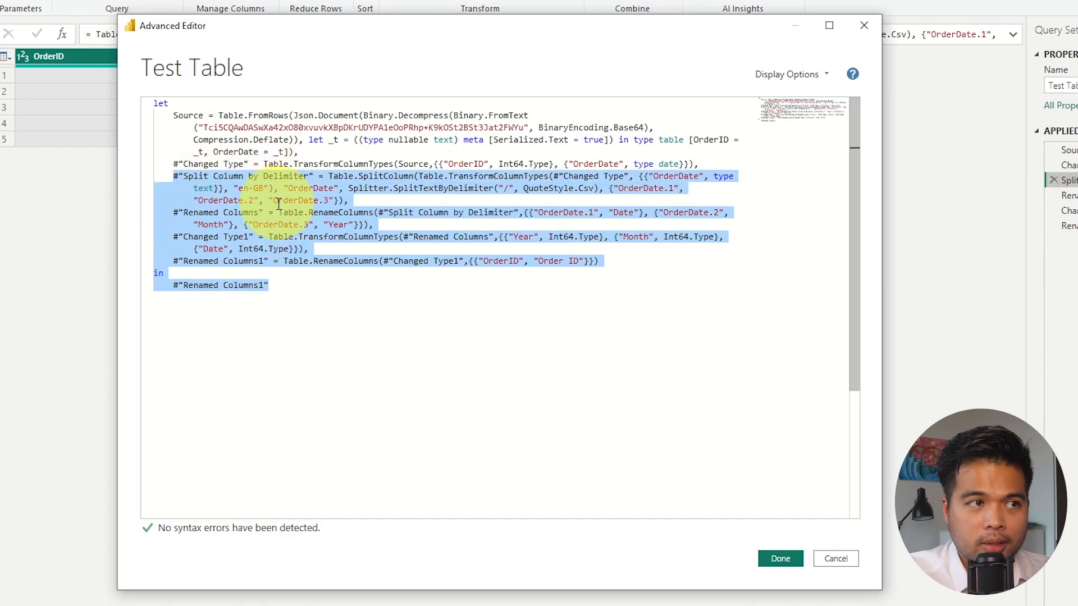
click(863, 25)
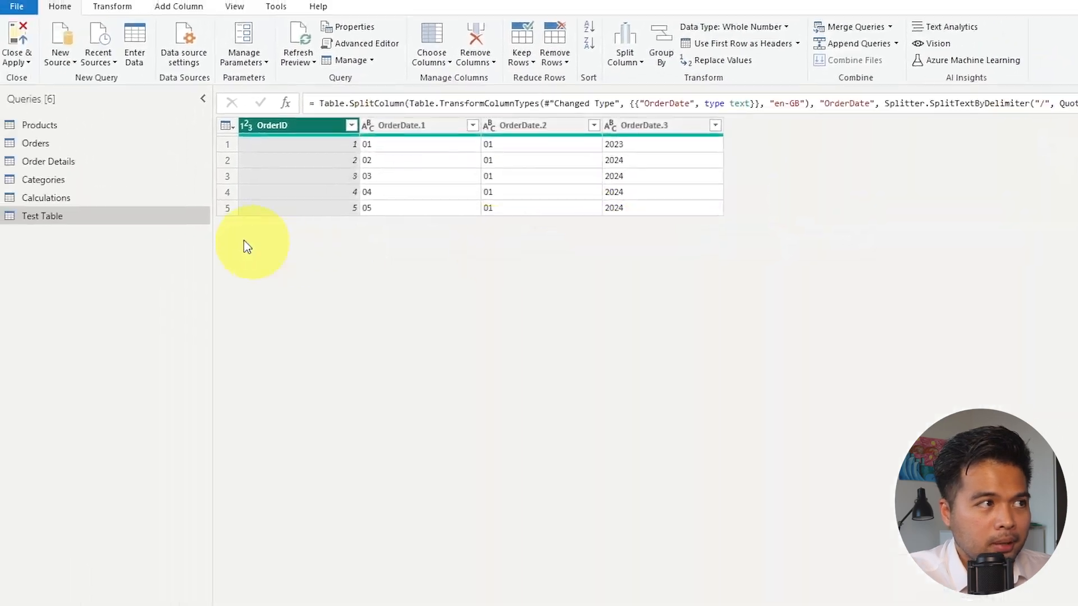
Replace the closing in #"Changed Type" section of the Orders query's M code with the steps copied from Test Table.
click(59, 143)
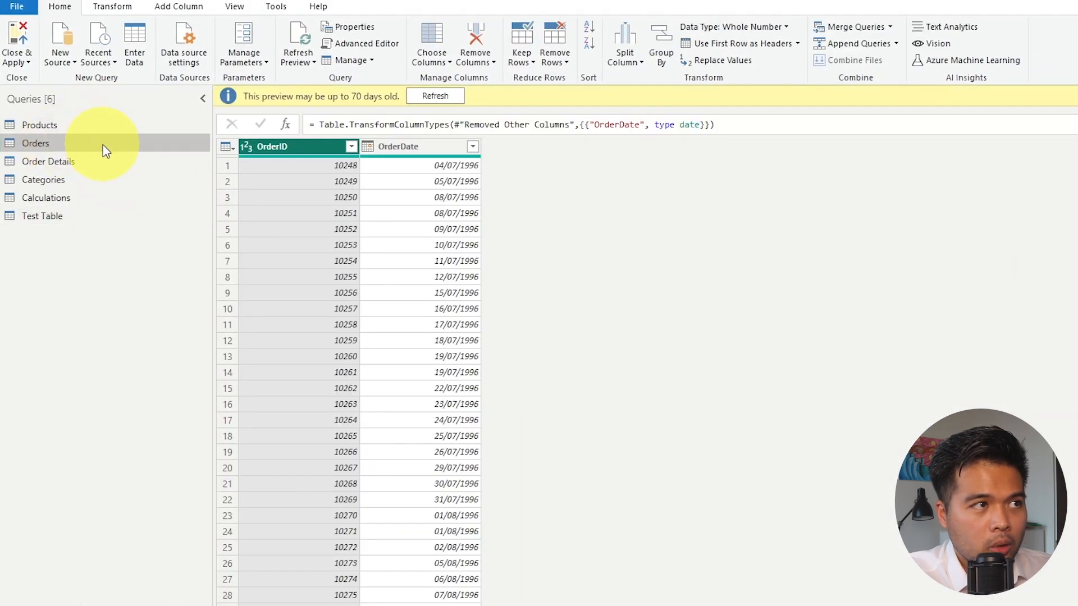
click(385, 43)
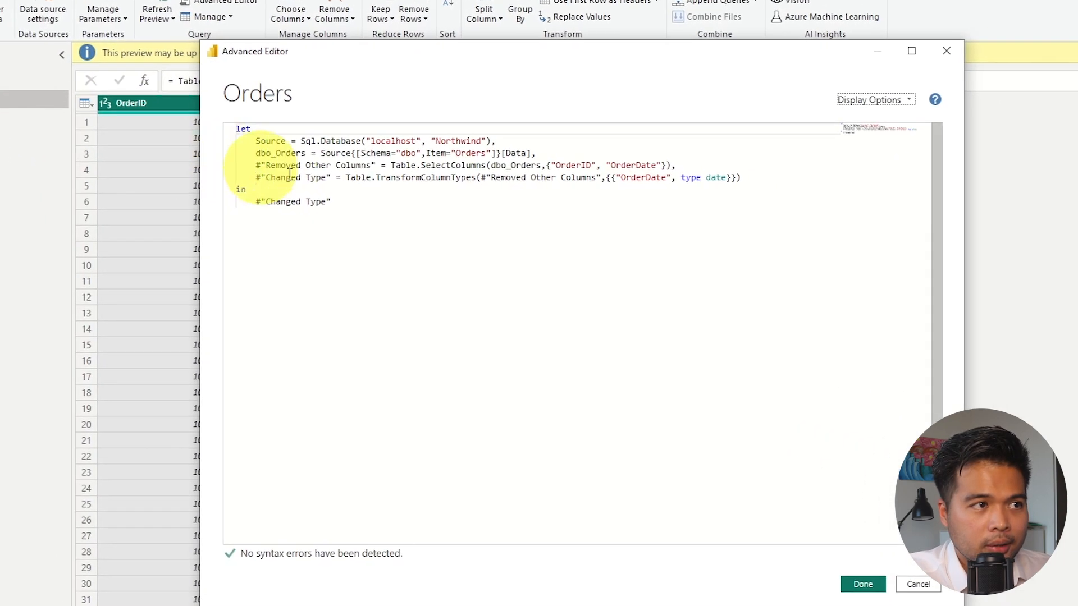
drag(330, 202, 236, 189)
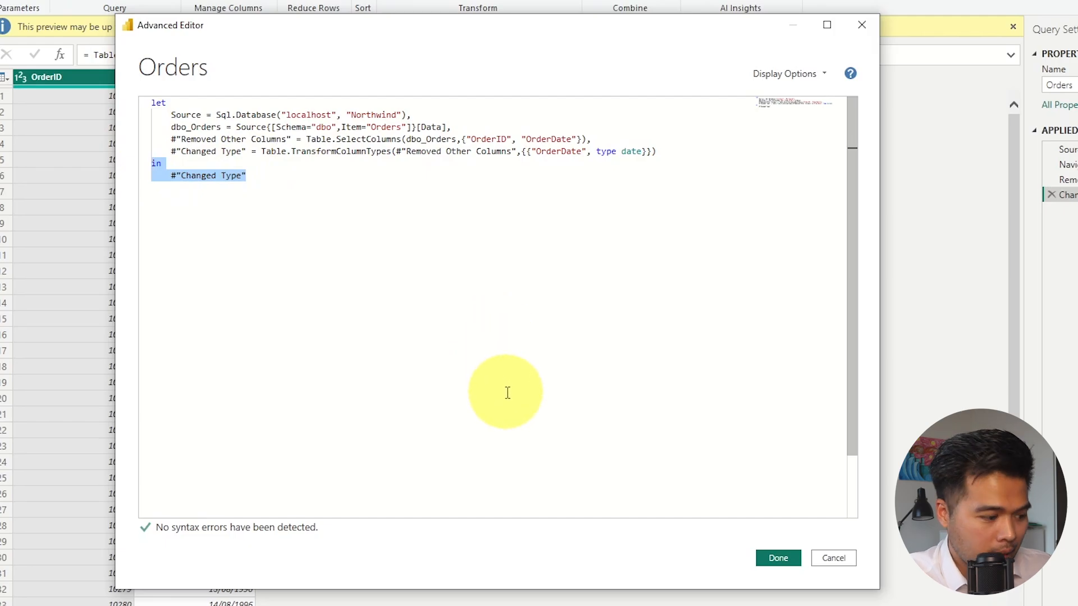
key(BackSpace)
text(#"Split Column by Delimiter" = Table.SplitColumn(Table.TransformColumnTypes(#"Changed Type", {{"OrderDate", type text}}, "en-GB"), "OrderDate", Splitter.SplitTextByDelimiter("/", QuoteStyle.Csv), {"OrderDate.1", "OrderDate.2", "OrderDate.3"}),     #"Renamed Columns" = Table.RenameColumns(#"Split Column by Delimiter",{{"OrderDate.1", "Date"}, {"OrderDate.2", "Month"}, {"OrderDate.3", "Year"}}),     #"Changed Type1" = Table.TransformColumnTypes(#"Renamed Columns",{{"Year", Int64.Type}, {"Month", Int64.Type}, {"Date", Int64.Type}}),     #"Renamed Columns1" = Table.RenameColumns(#"Changed Type1",{{"OrderID", "Order ID"}}) in     #"Renamed Columns1")
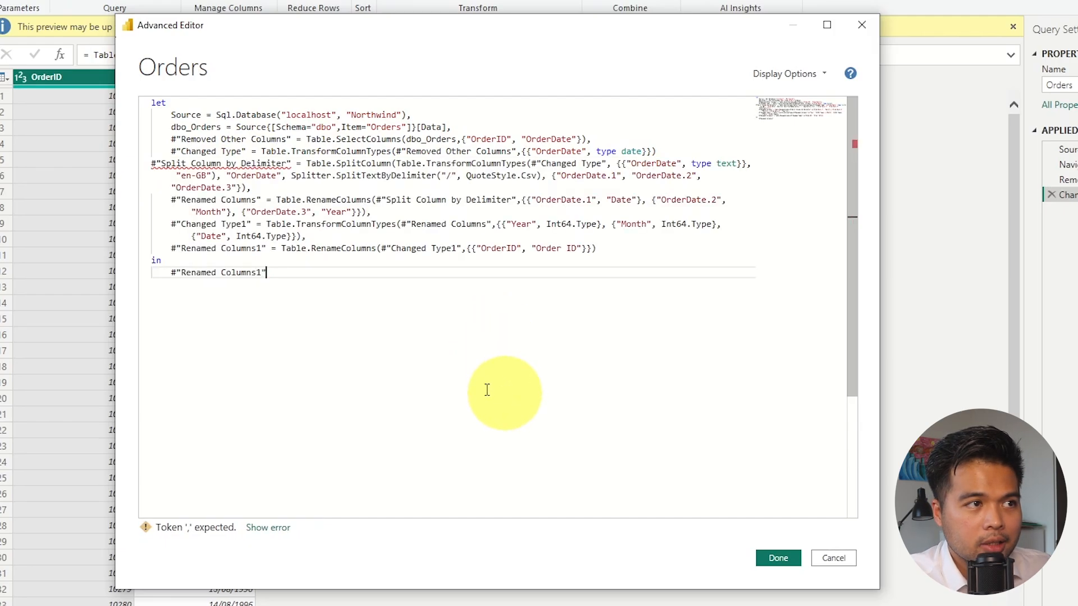
Indent the #"Split Column by Delimiter" line, add the missing comma after the #"Changed Type" step, and apply the Orders query's M code.
click(152, 163)
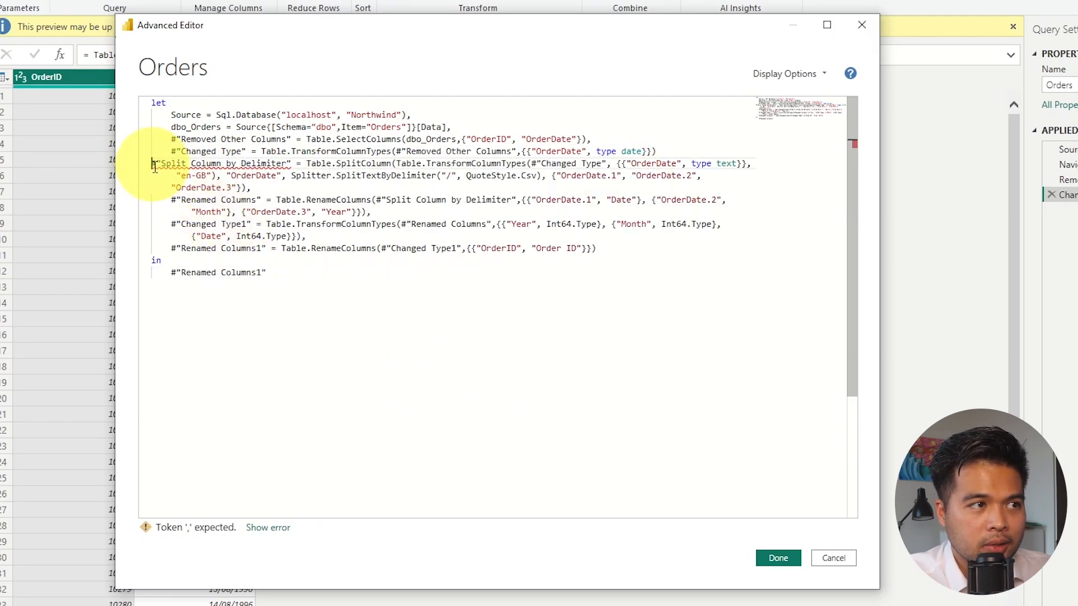
key(Tab)
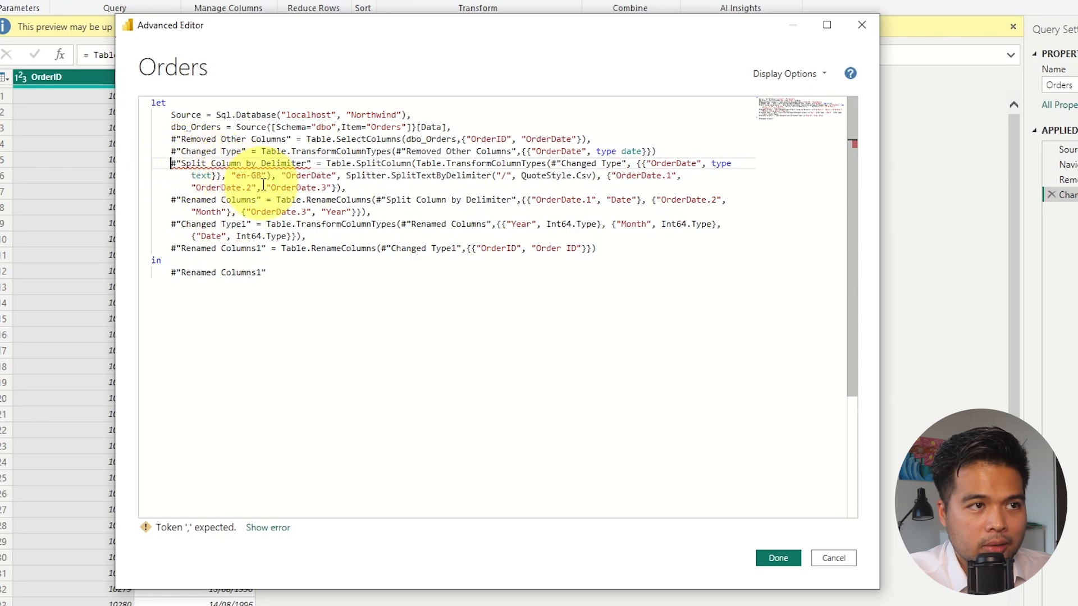
click(676, 148)
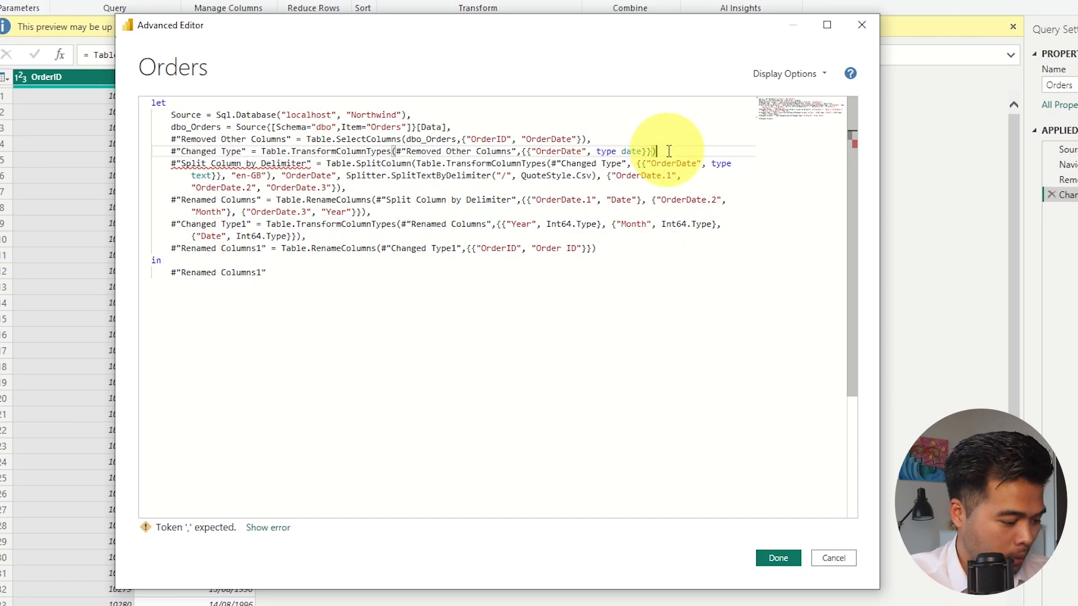
text(,)
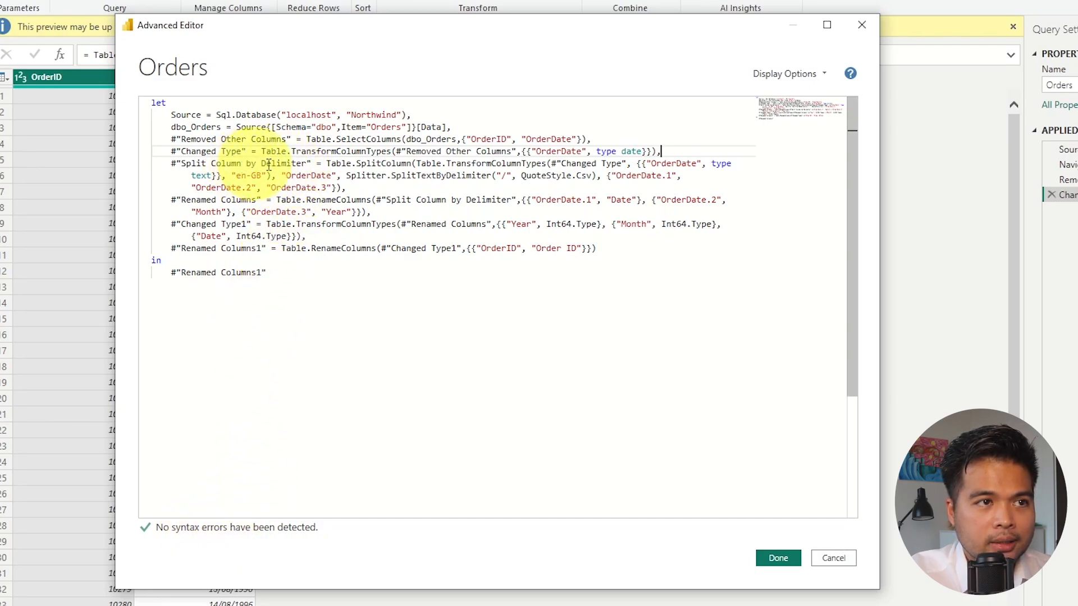
drag(551, 163, 621, 163)
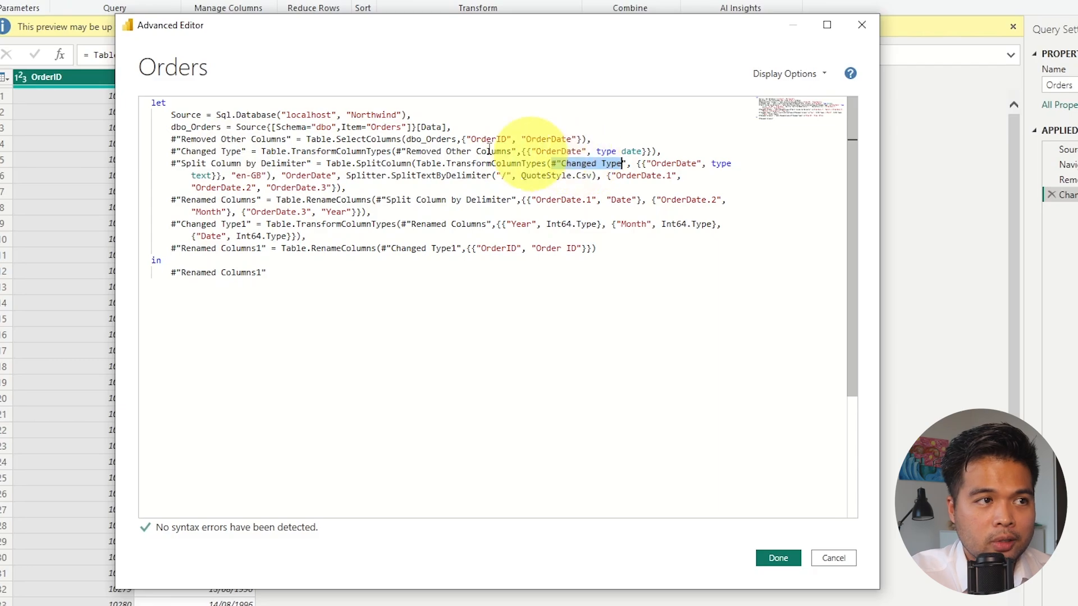
click(227, 151)
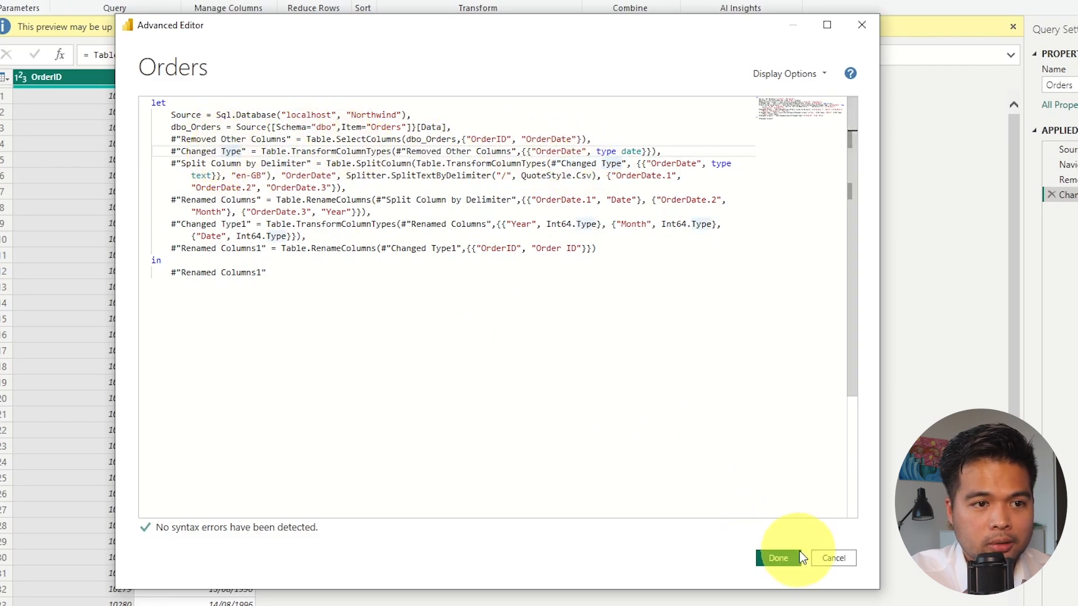
click(786, 559)
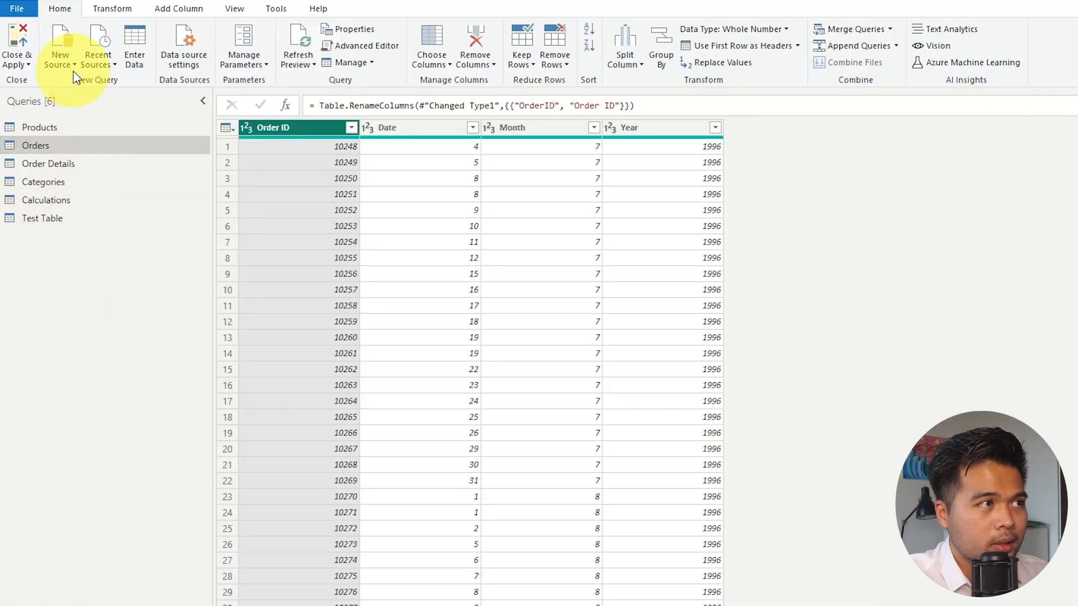
Create a blank query that generates a list of numbers with the formula = {1..5}.
click(60, 61)
click(116, 303)
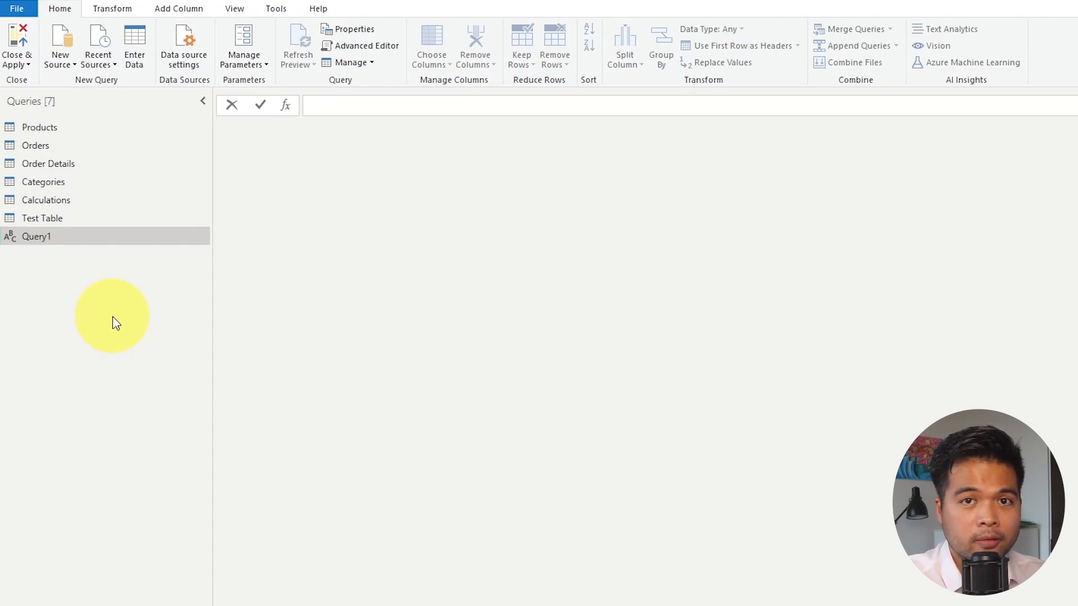
text(={})
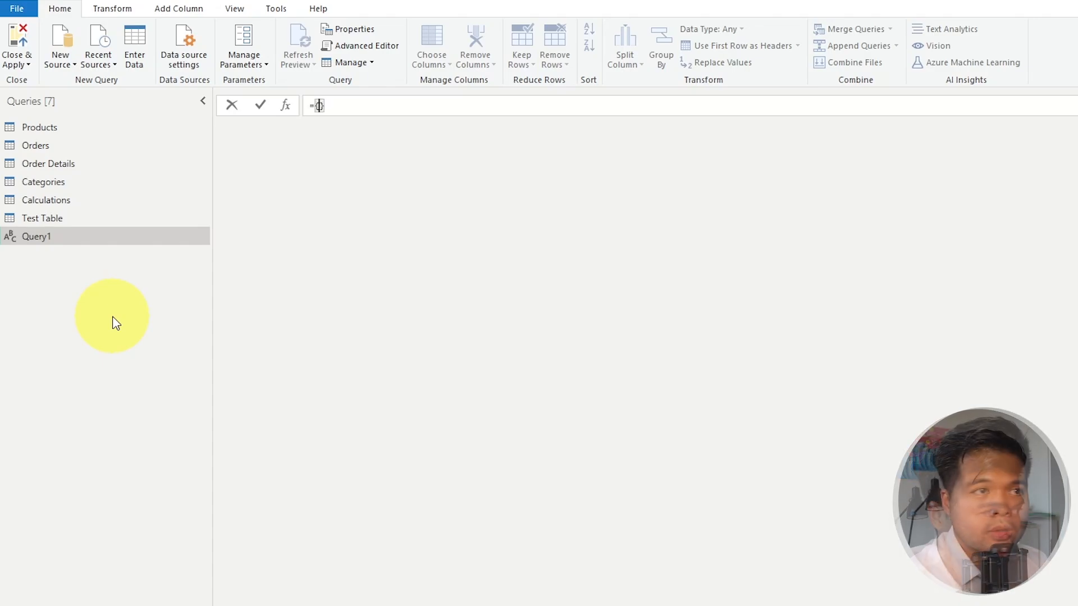
text(1)
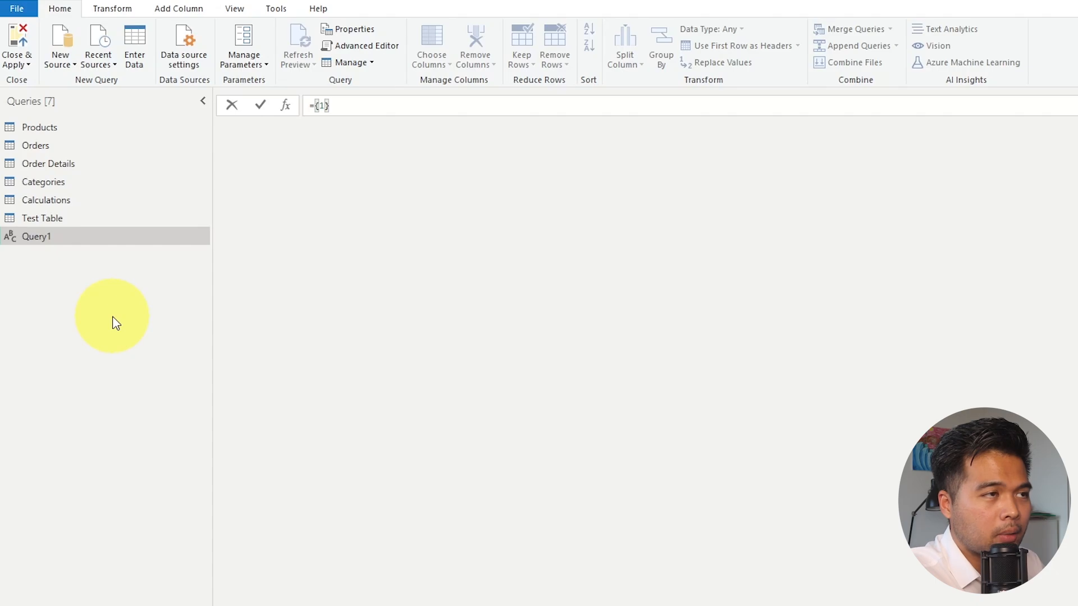
text(..)
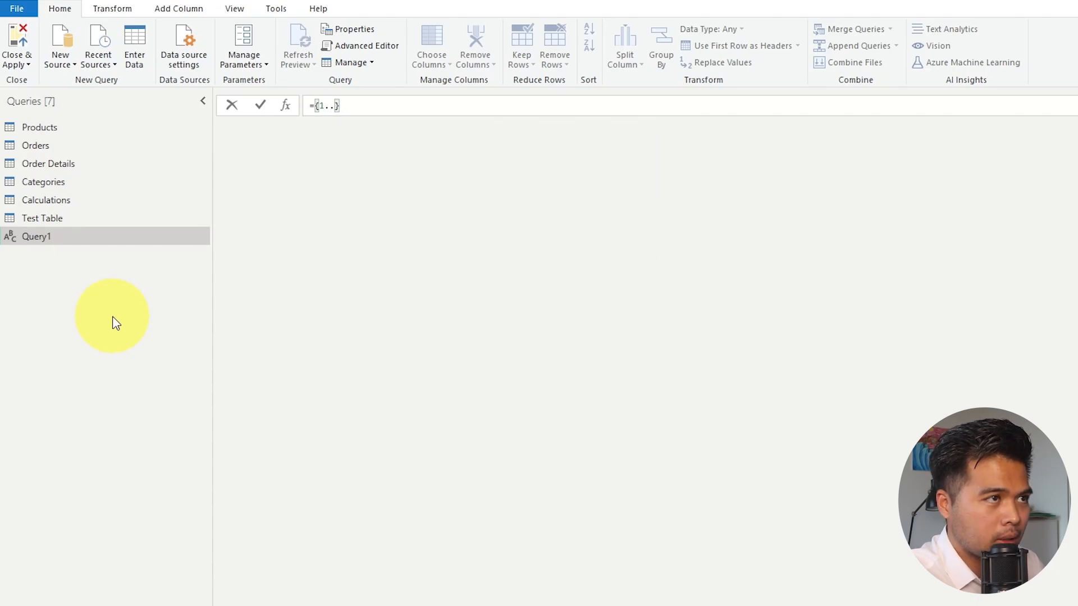
text(5)
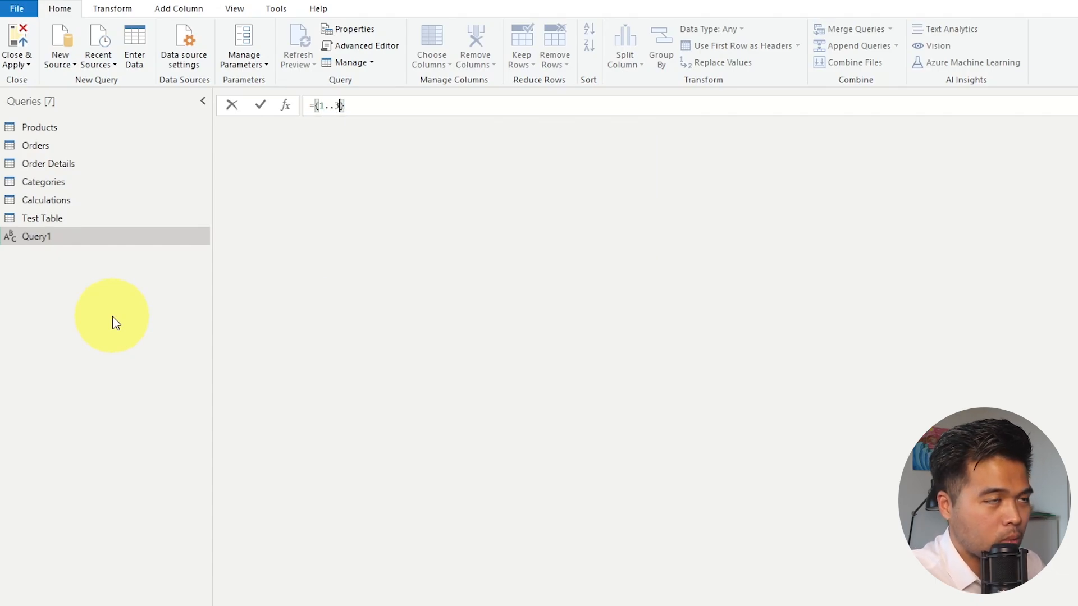
key(Return)
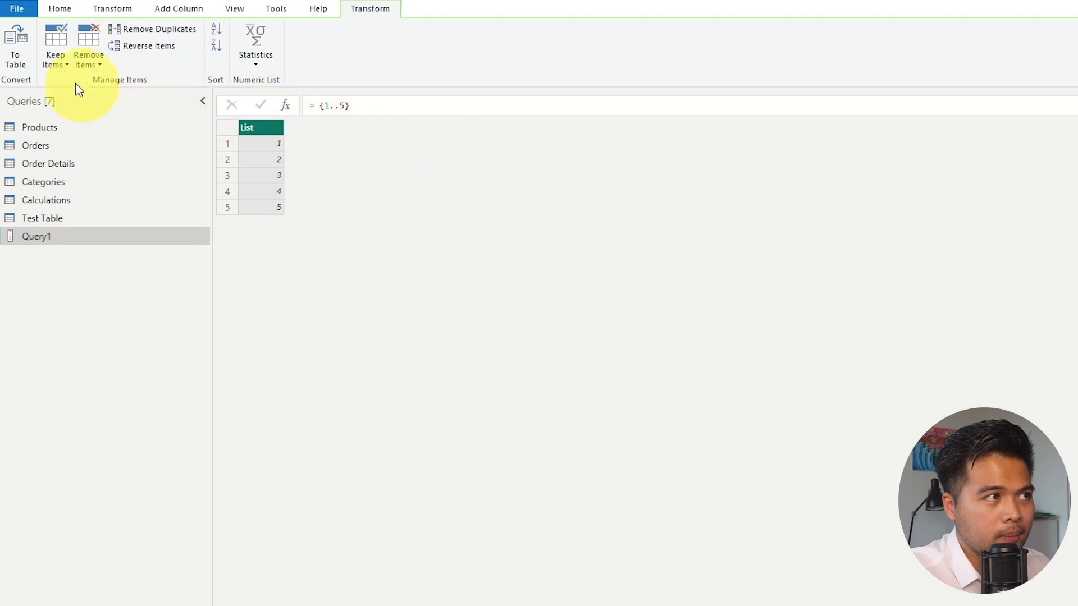
Convert the number list to a table with no delimiter and extra columns shown as errors, and check its rows.
click(24, 59)
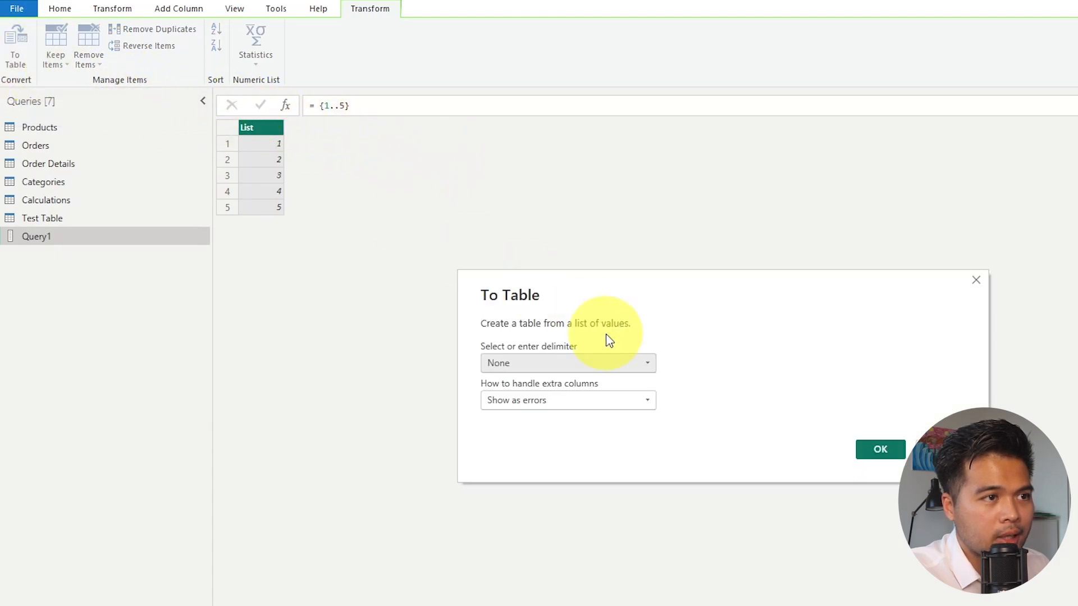
click(885, 447)
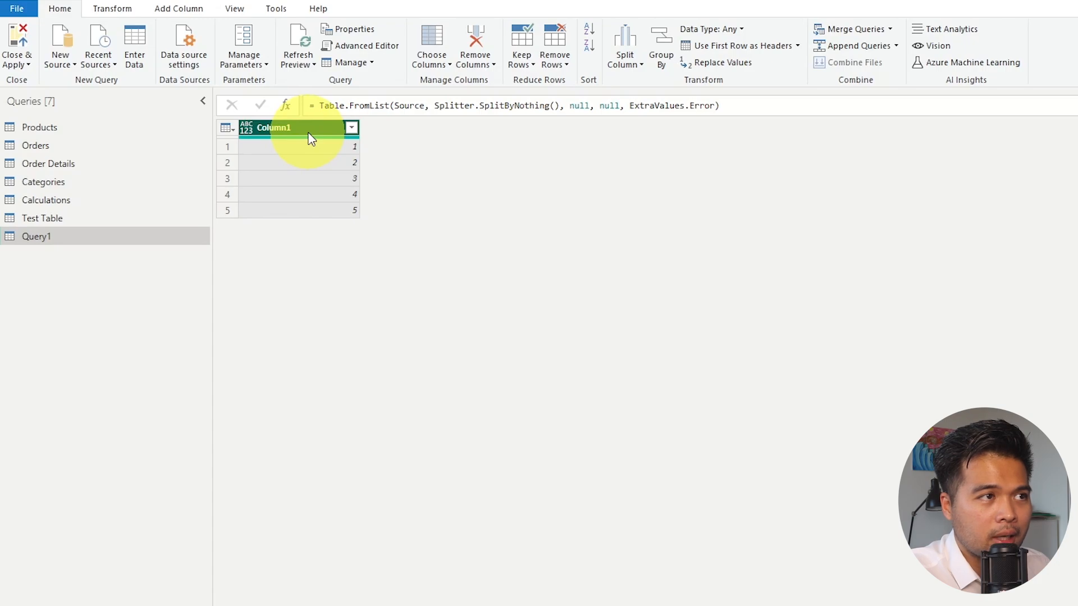
click(331, 150)
click(332, 164)
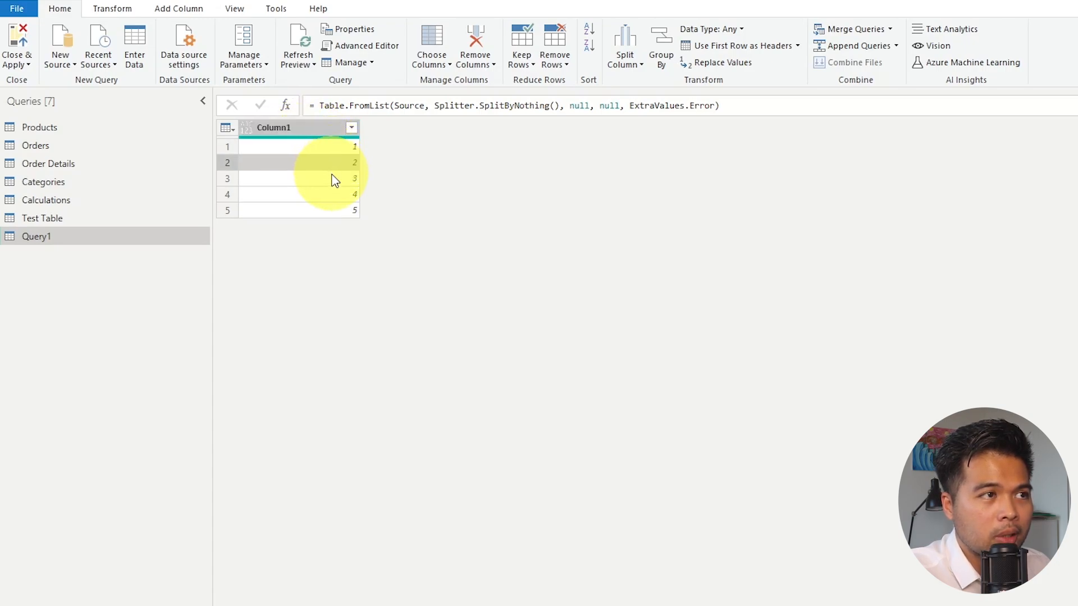
click(335, 179)
click(330, 193)
click(319, 210)
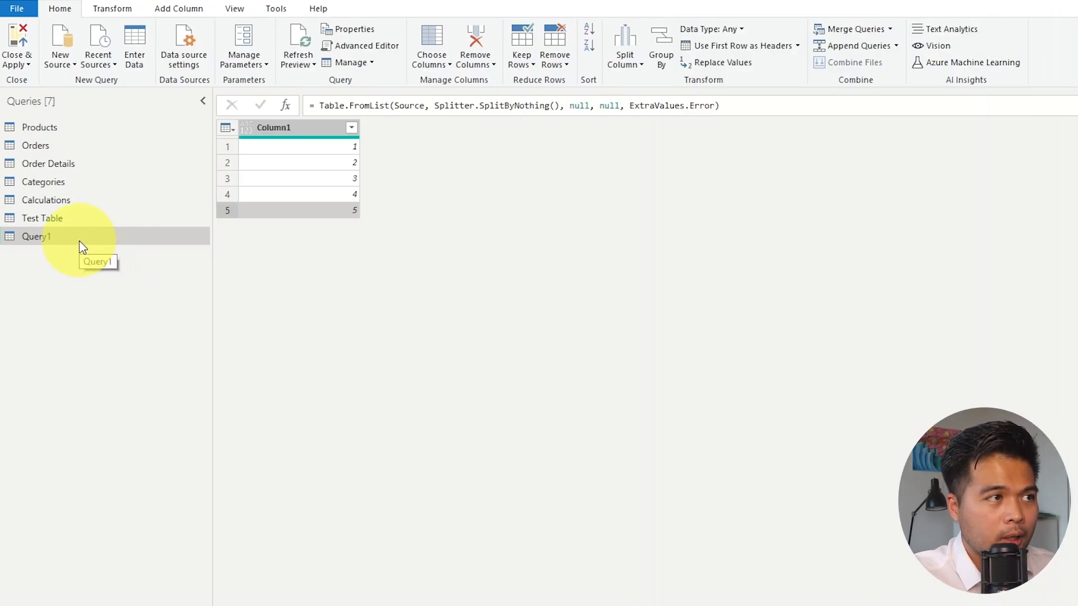
Rename the new number-list query as expandCount.
double_click(79, 241)
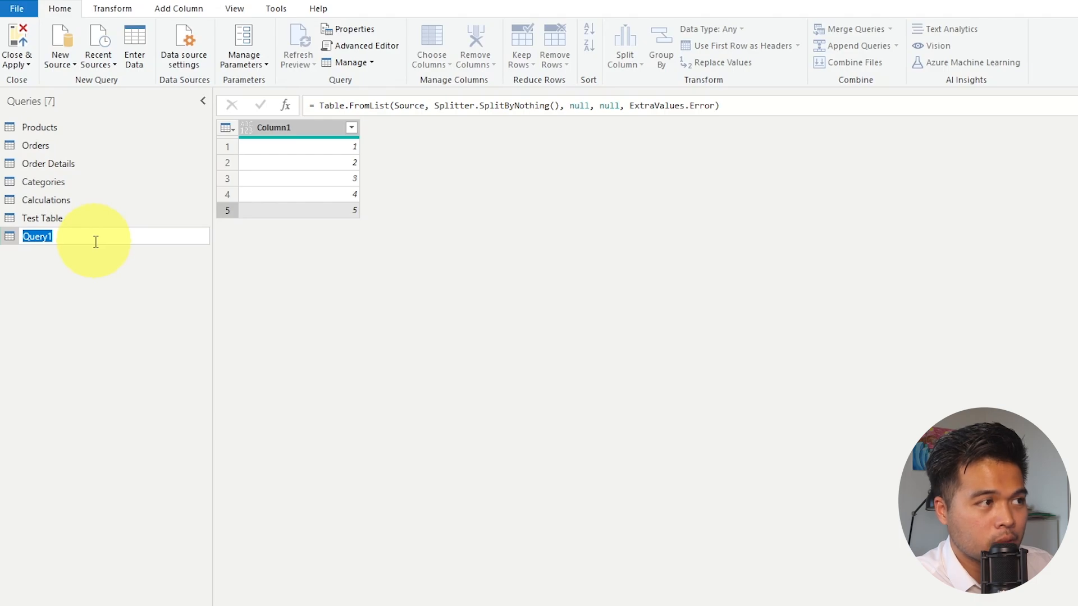
text(getMax)
key(BackSpace)
key(BackSpace)
key(BackSpace)
key(BackSpace)
key(BackSpace)
key(BackSpace)
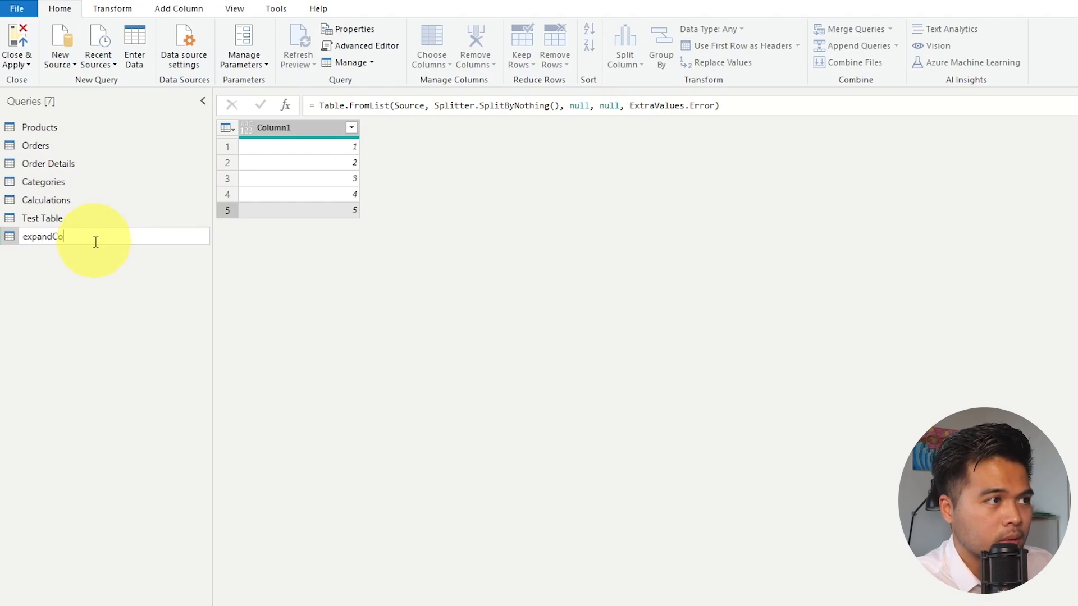
key(Return)
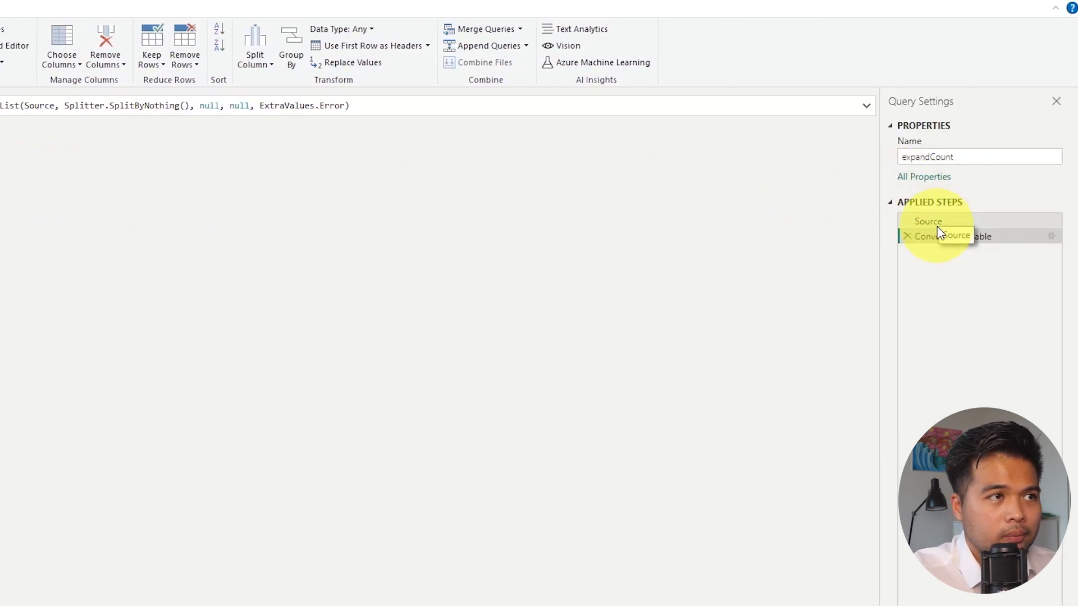
View expandCount's Source step and add the function declaration (count) => above let in the query's Advanced Editor code.
click(937, 224)
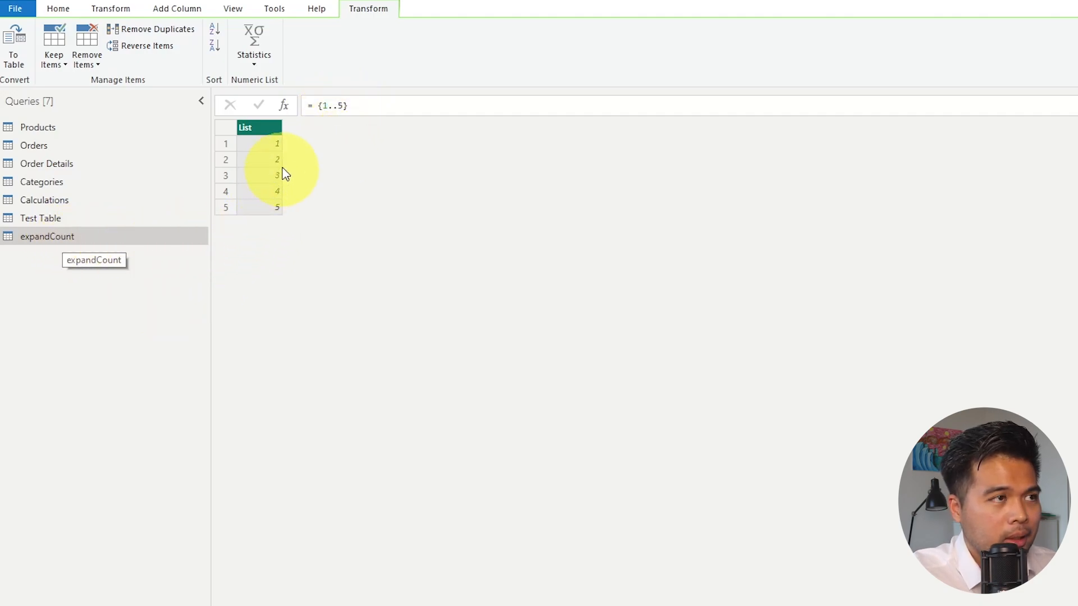
click(57, 9)
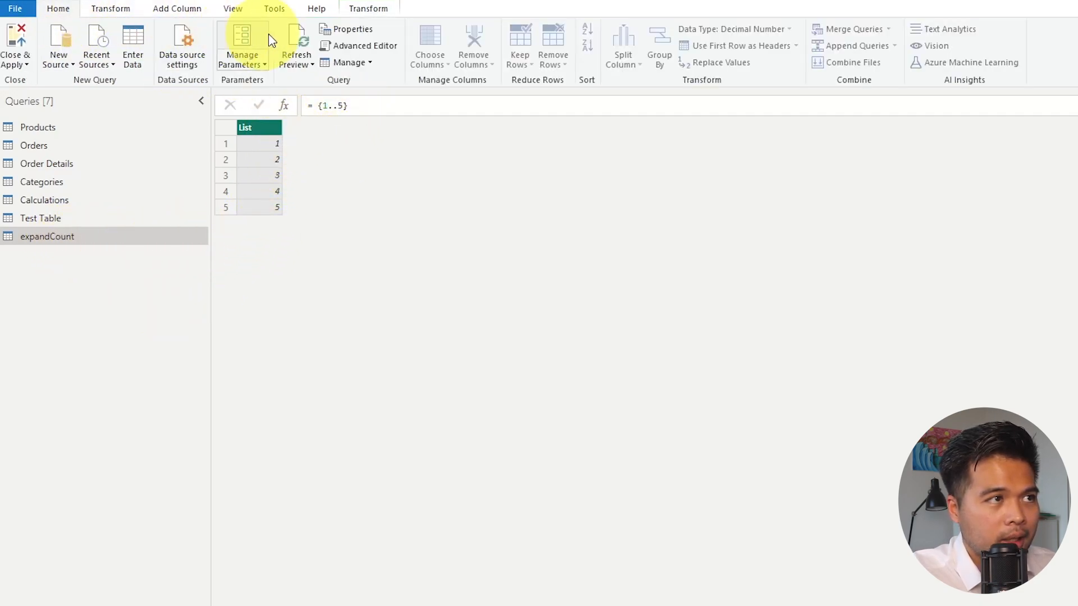
click(348, 46)
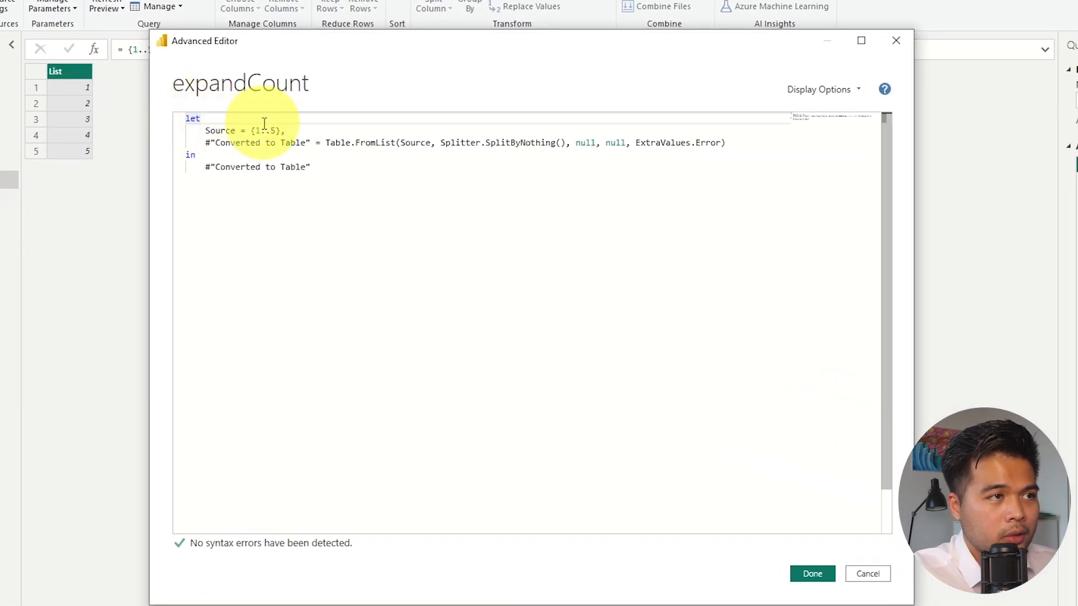
key(Return)
key(Up)
text(())
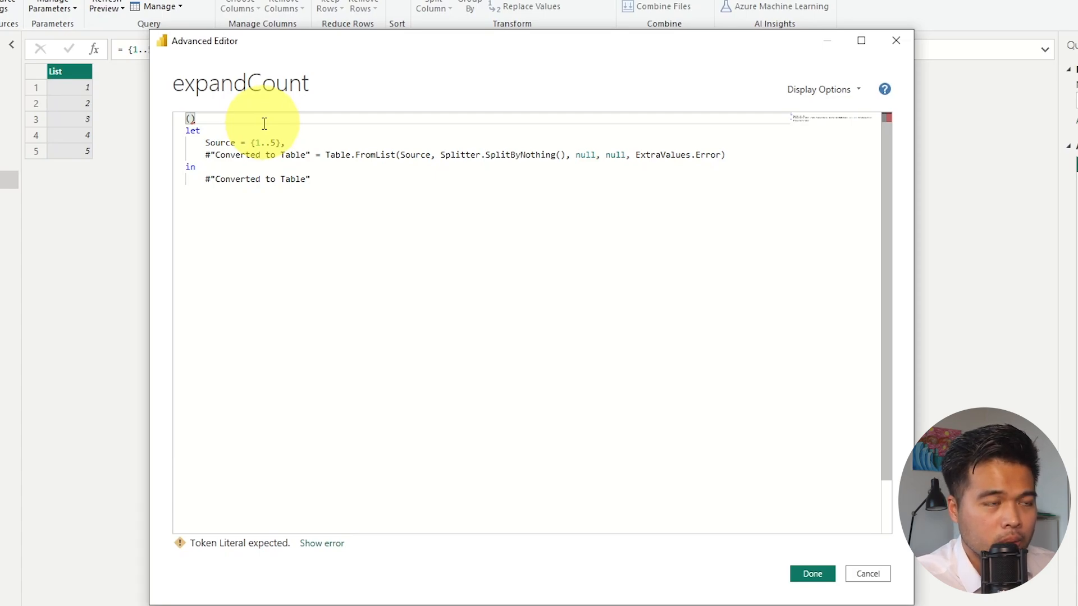
text(count)
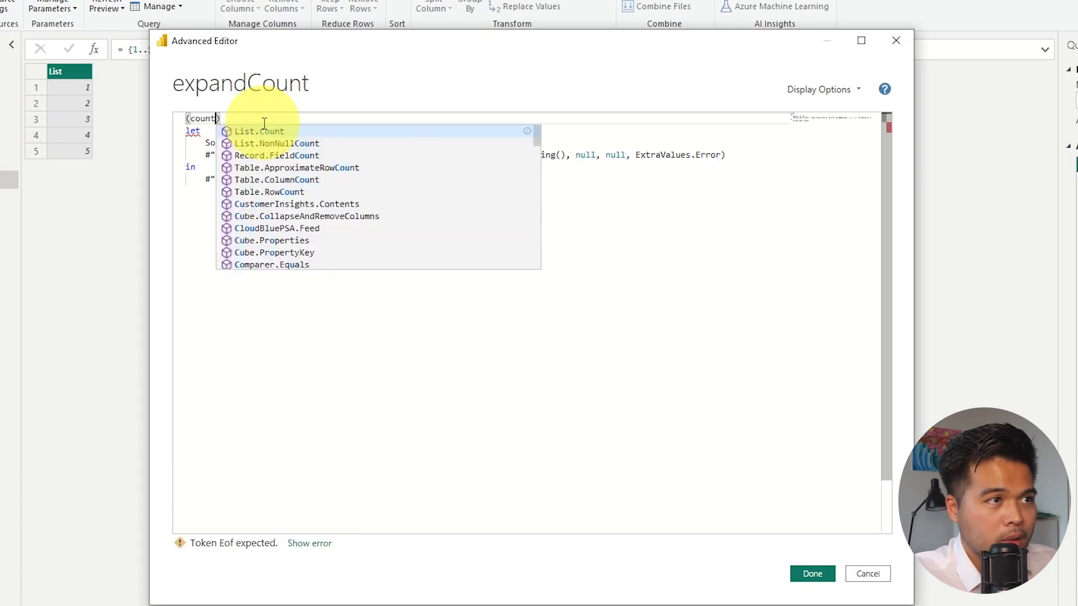
click(385, 118)
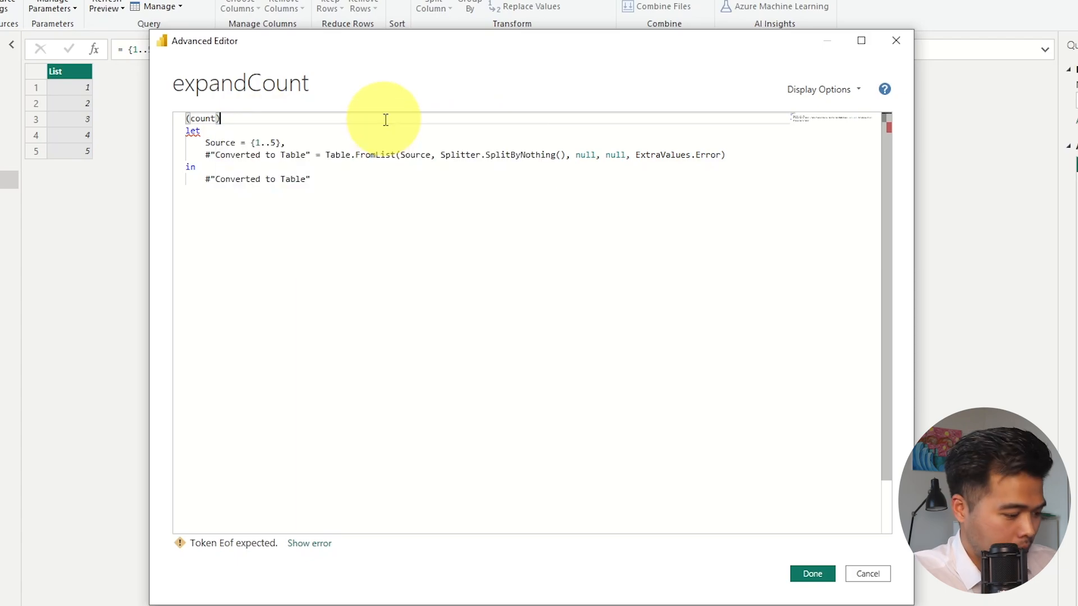
text(=>)
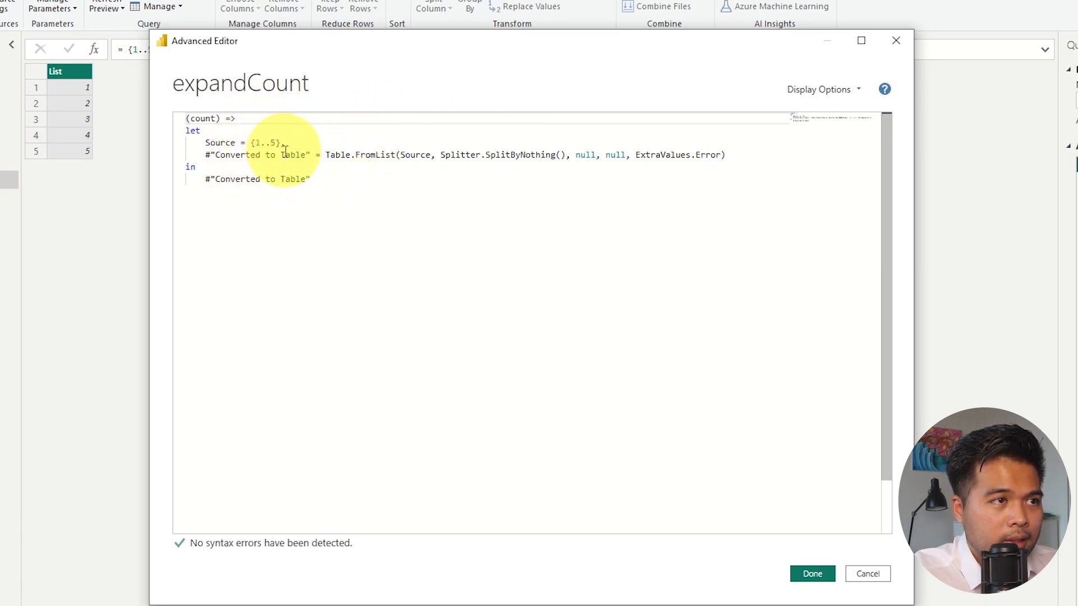
Replace the list's upper limit in the Source step with the count parameter, giving {1..count}, and apply the expandCount code.
double_click(208, 119)
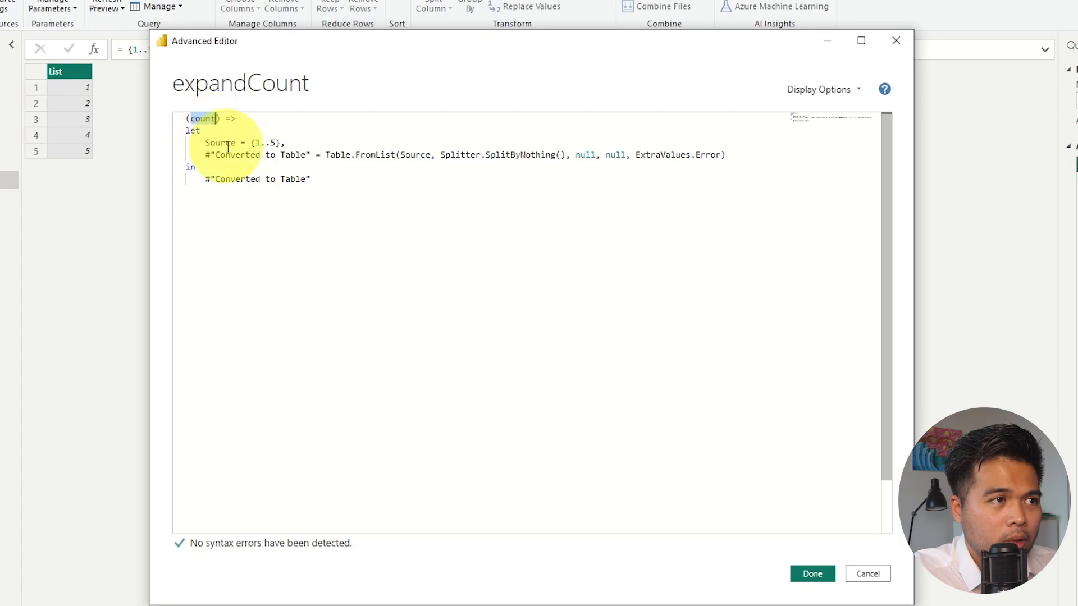
double_click(274, 144)
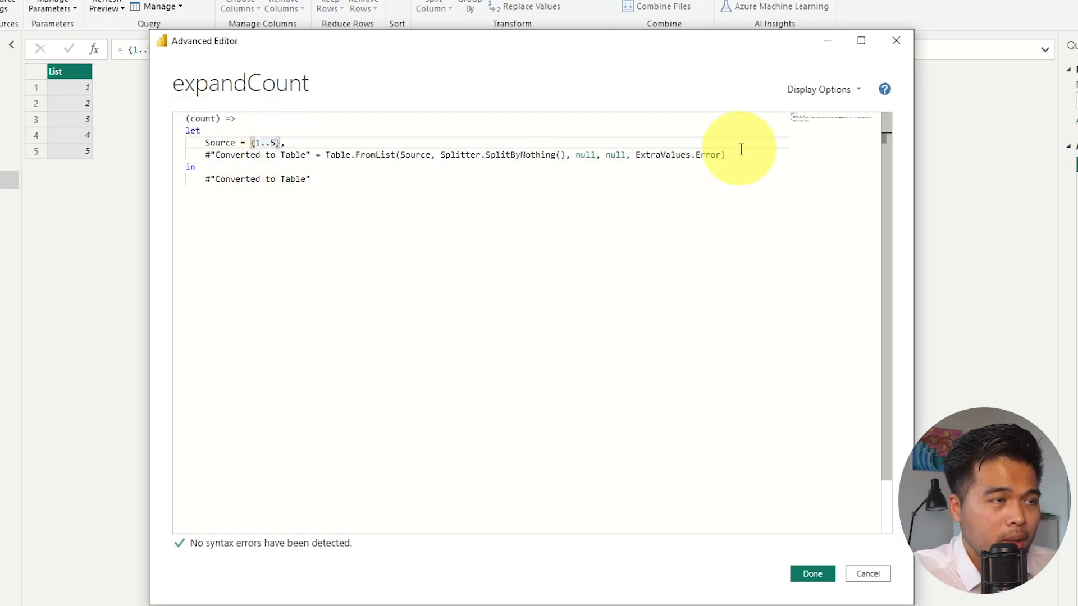
key(BackSpace)
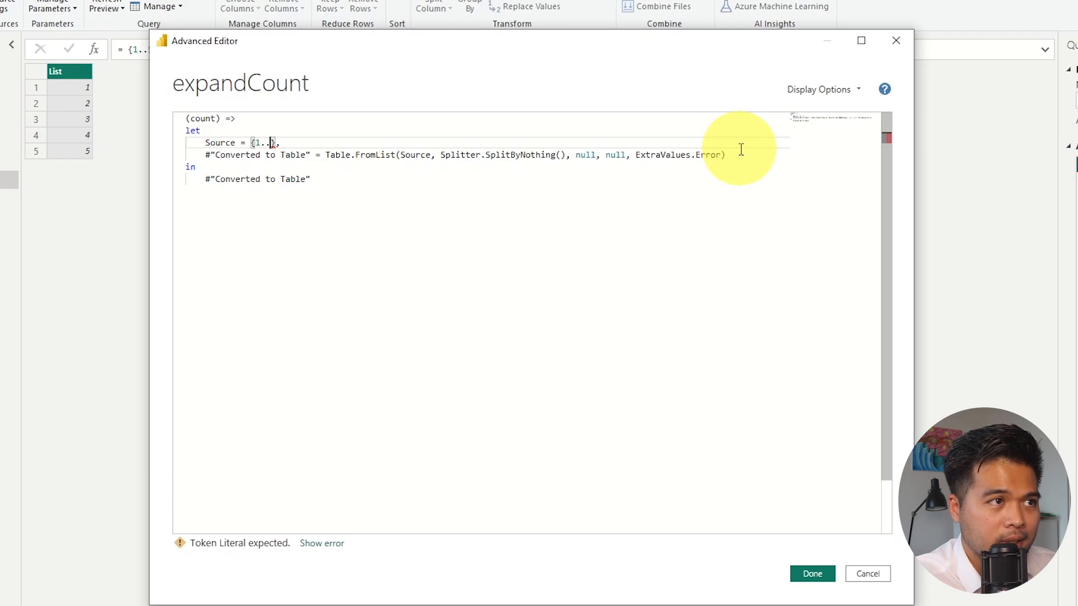
text(count)
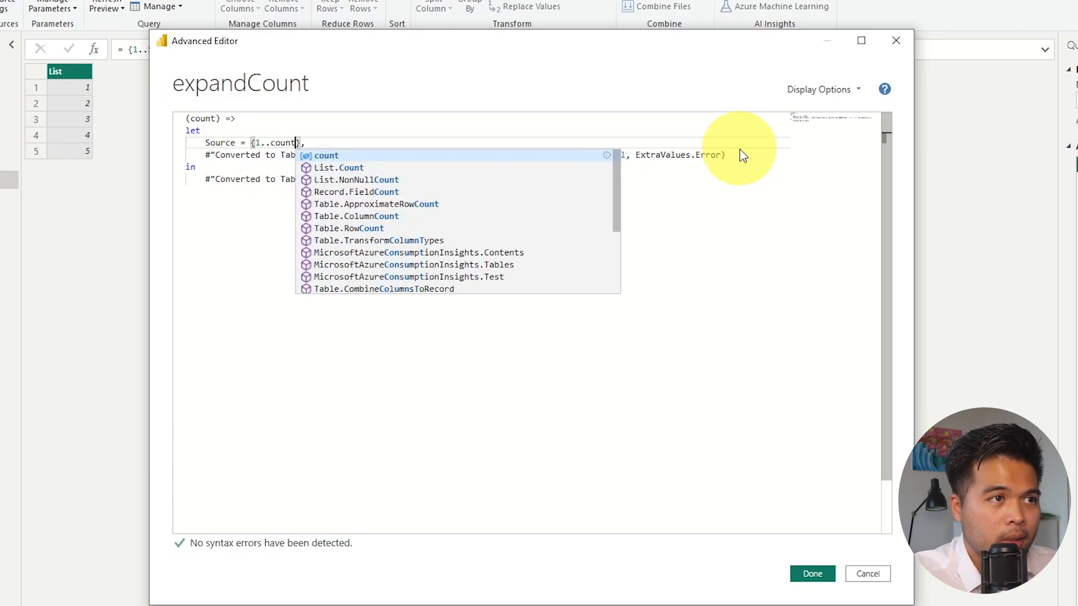
click(488, 141)
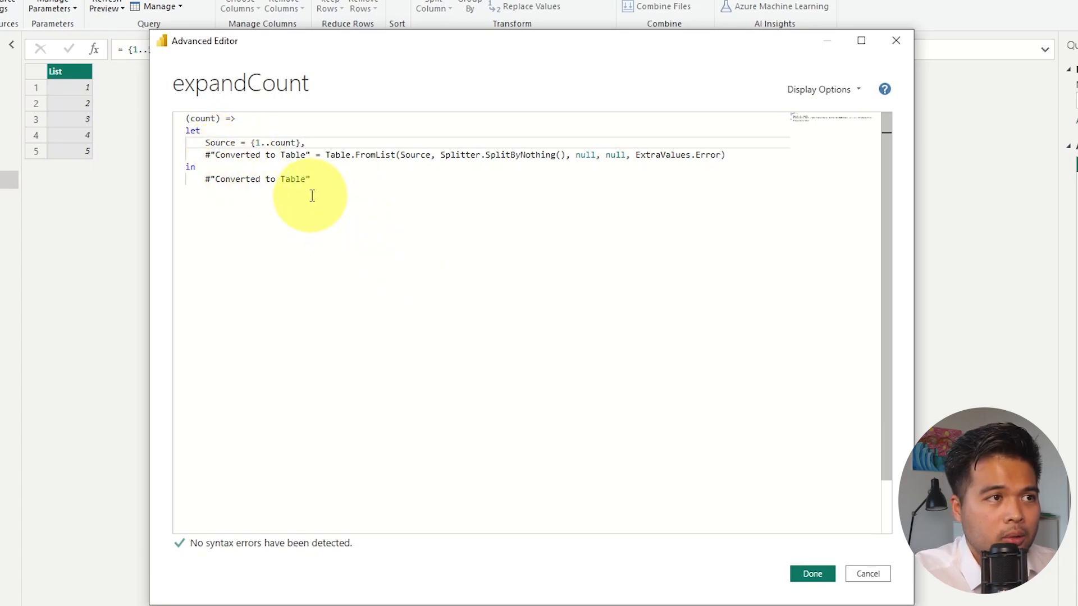
click(813, 576)
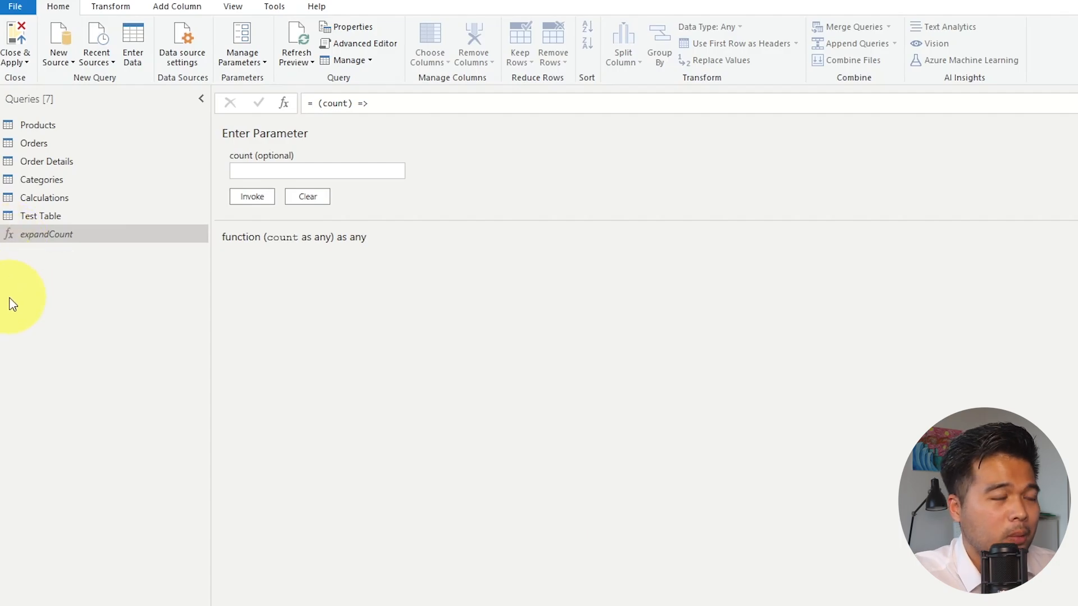
Delete Test Table's last four applied steps, from the final column rename back through Split Column by Delimiter, keeping Source and Changed Type.
click(53, 143)
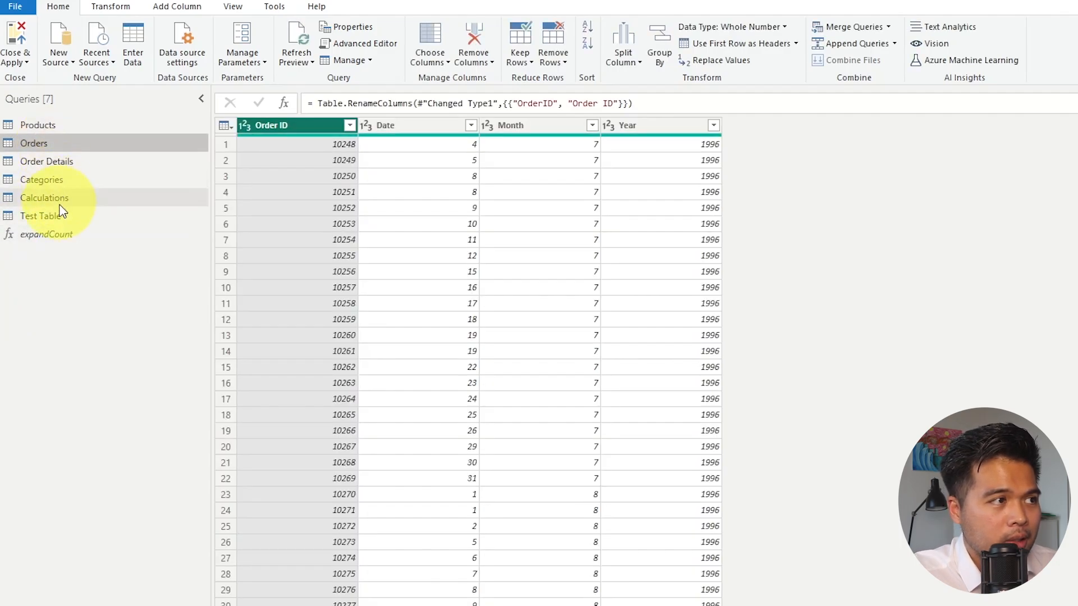
click(61, 216)
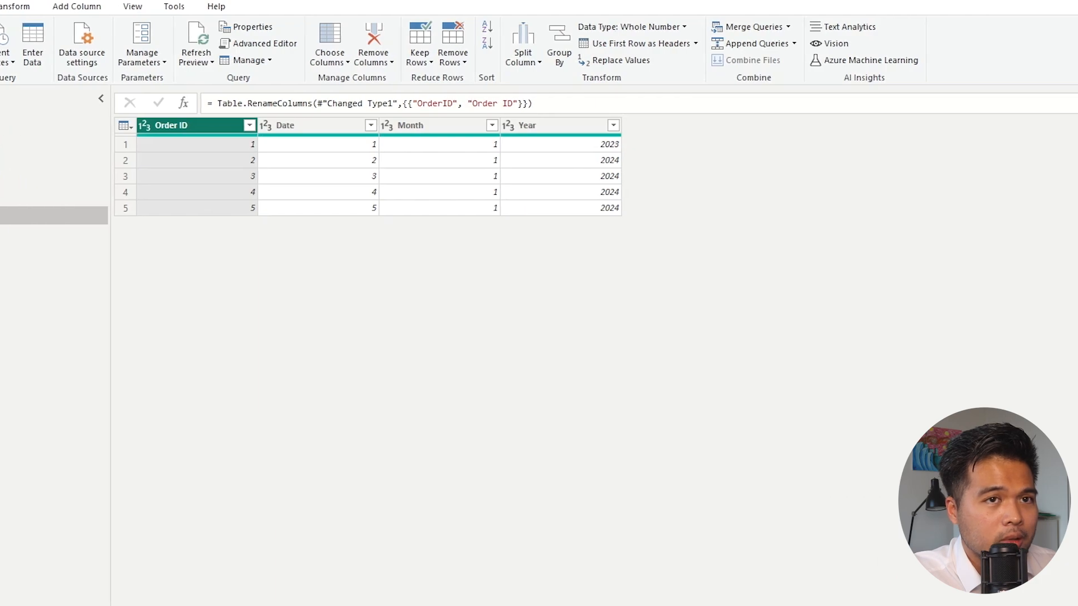
click(906, 294)
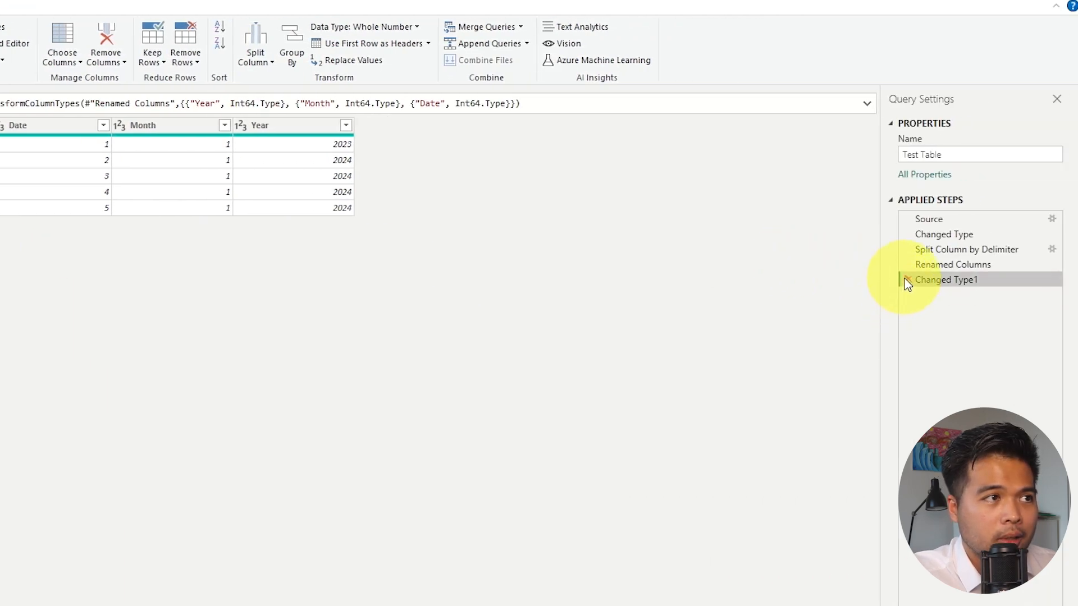
click(907, 280)
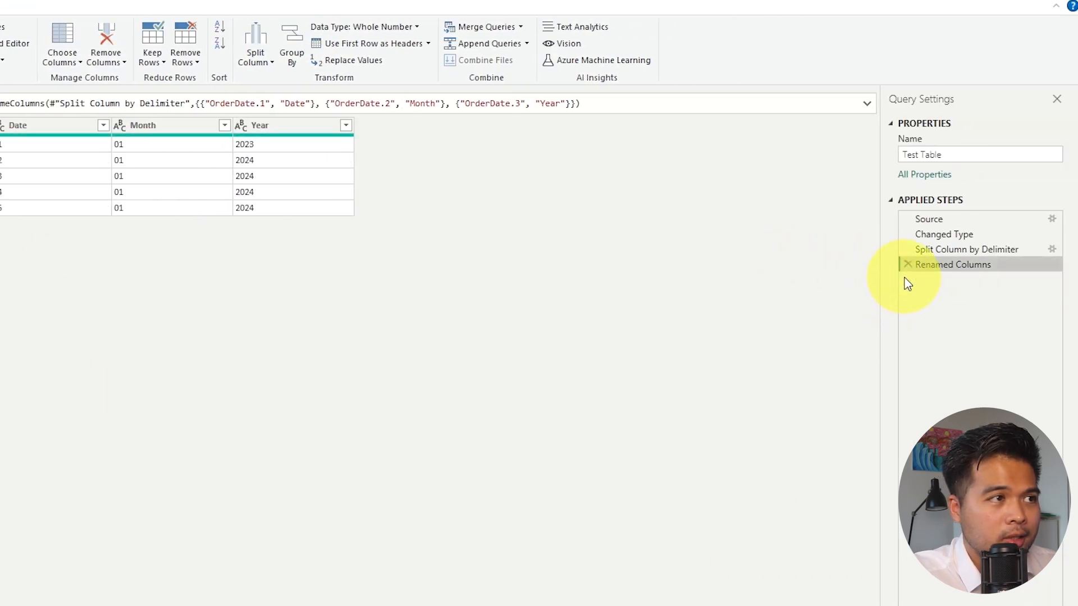
click(906, 264)
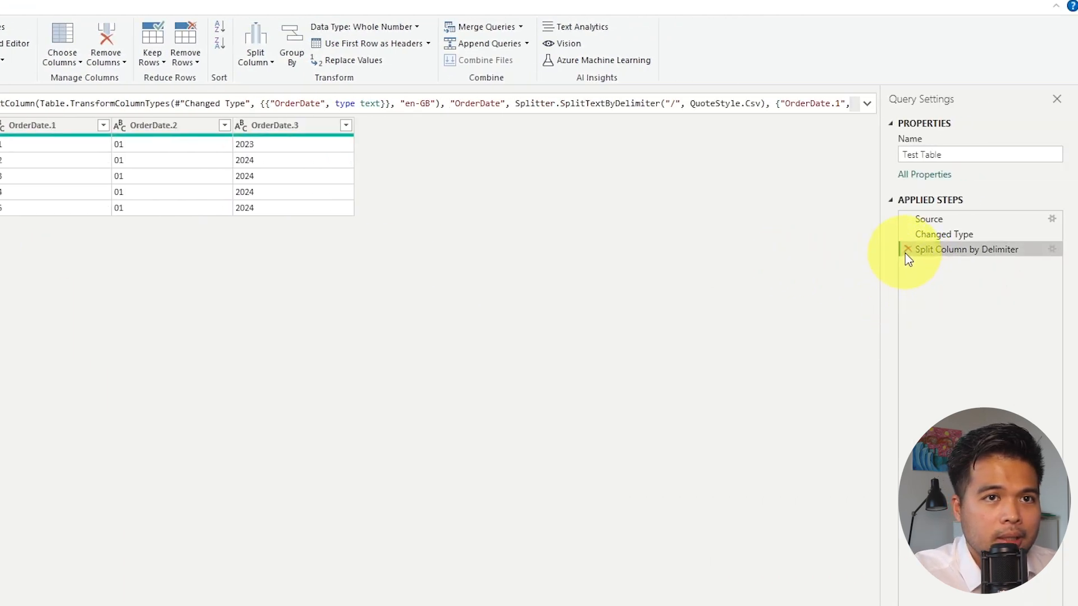
click(907, 250)
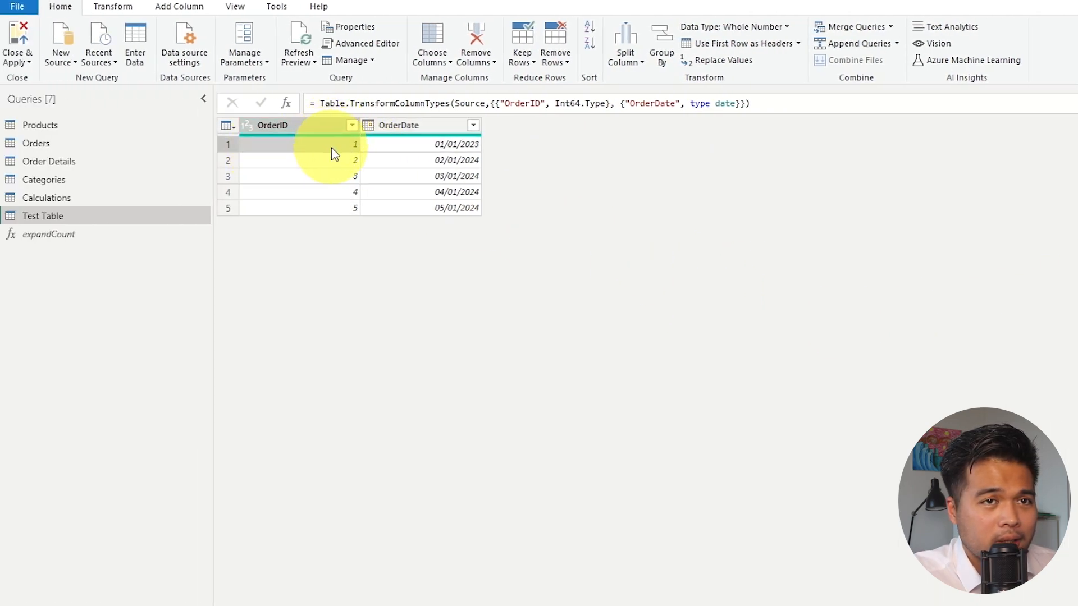
Add an expandCount column to Test Table by invoking the expandCount function with OrderID as count, and expand it with the original name as prefix.
click(187, 8)
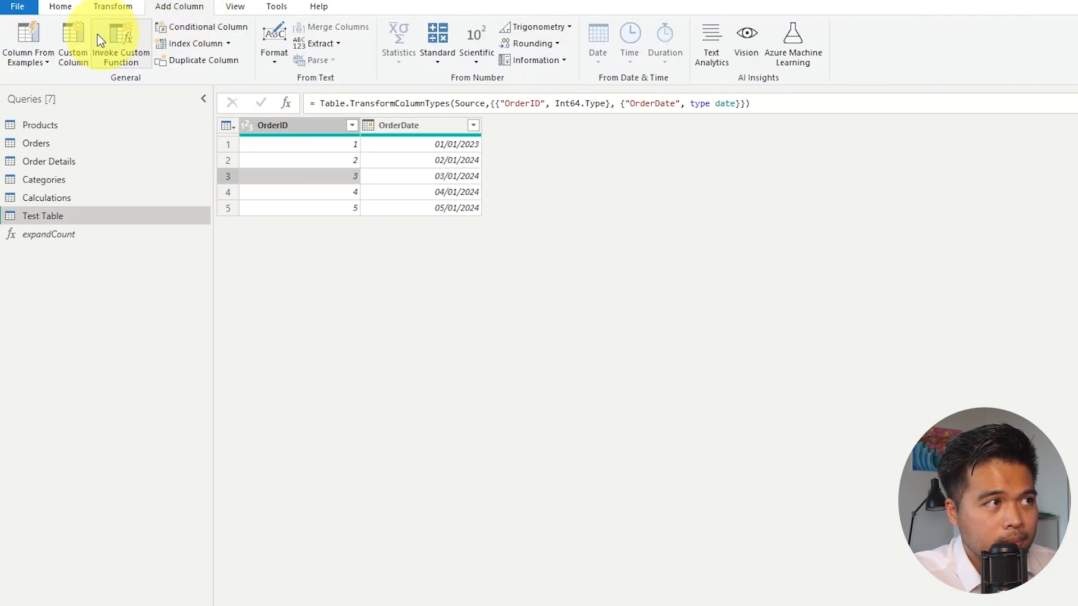
click(119, 36)
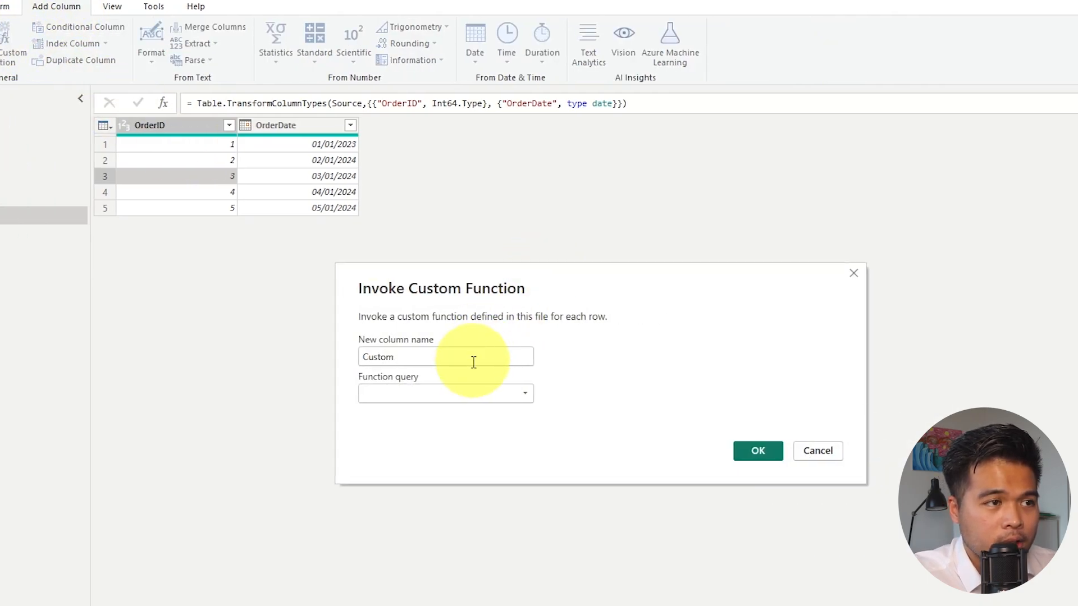
drag(473, 362, 361, 363)
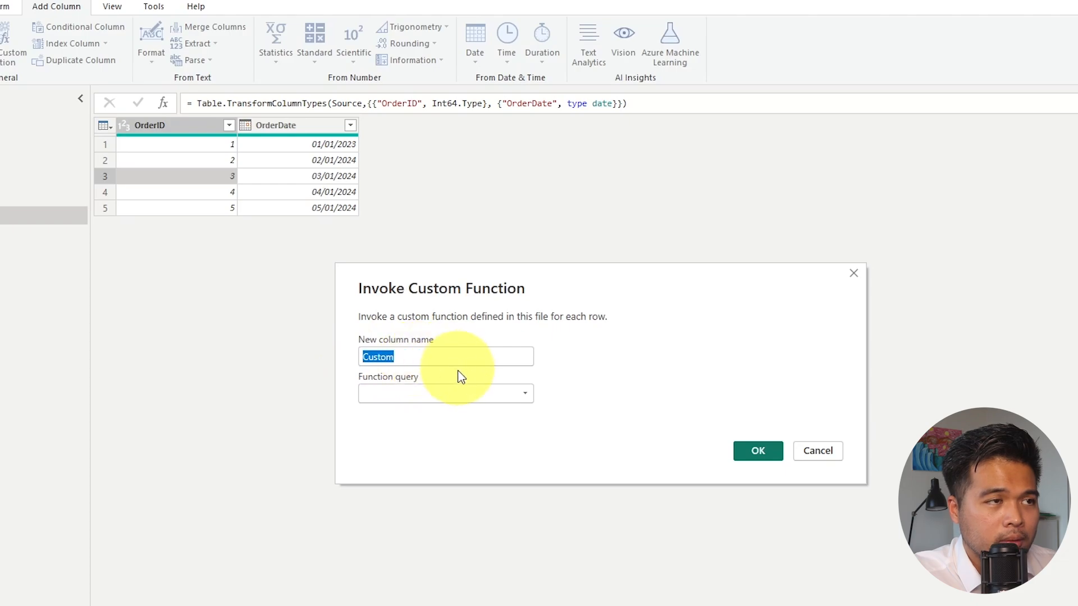
click(456, 394)
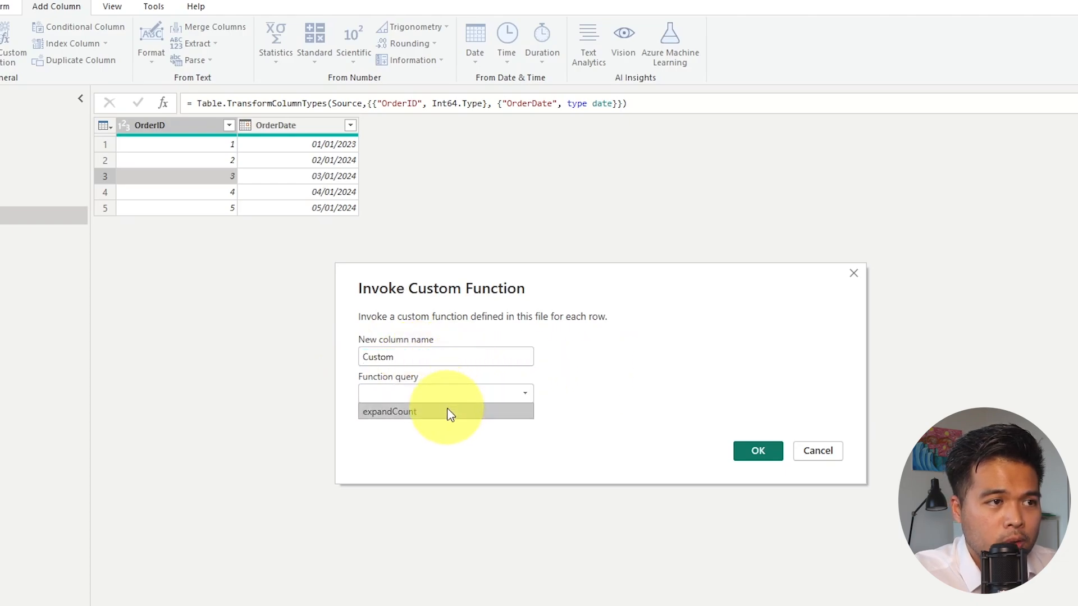
click(450, 414)
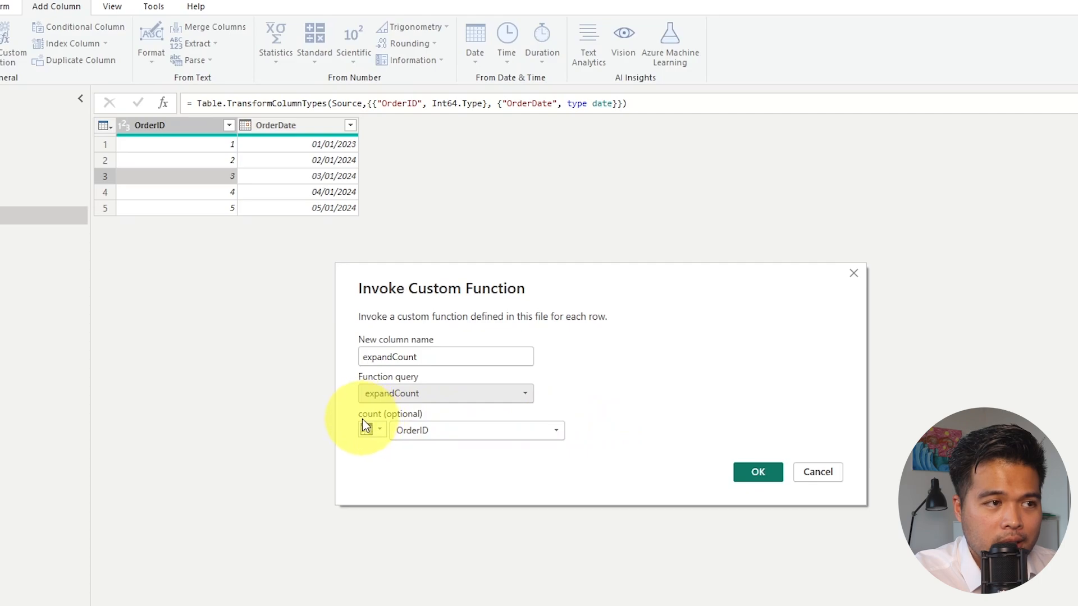
click(544, 432)
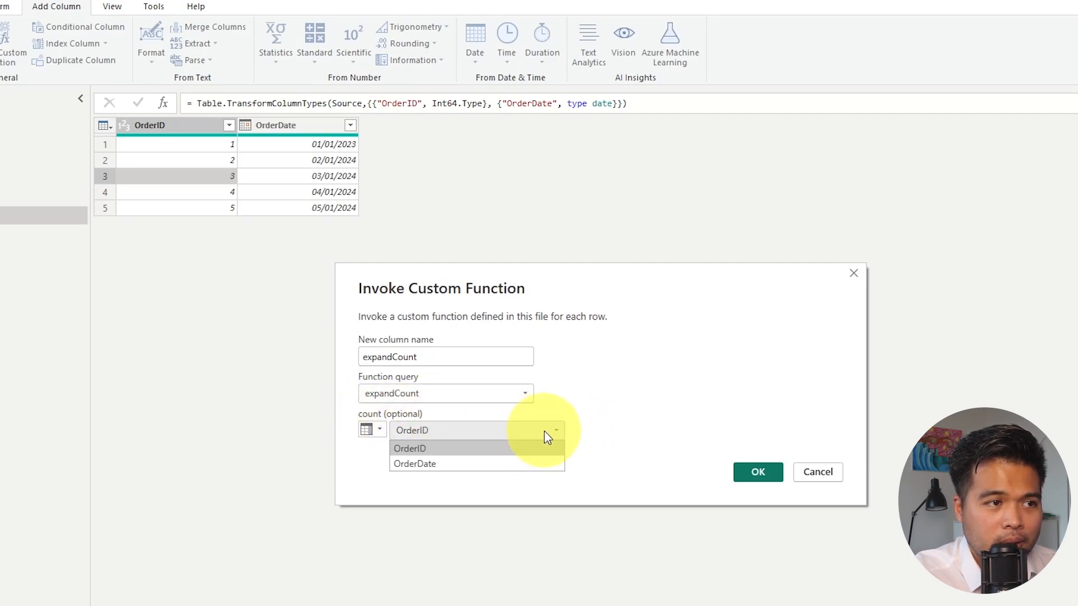
click(520, 448)
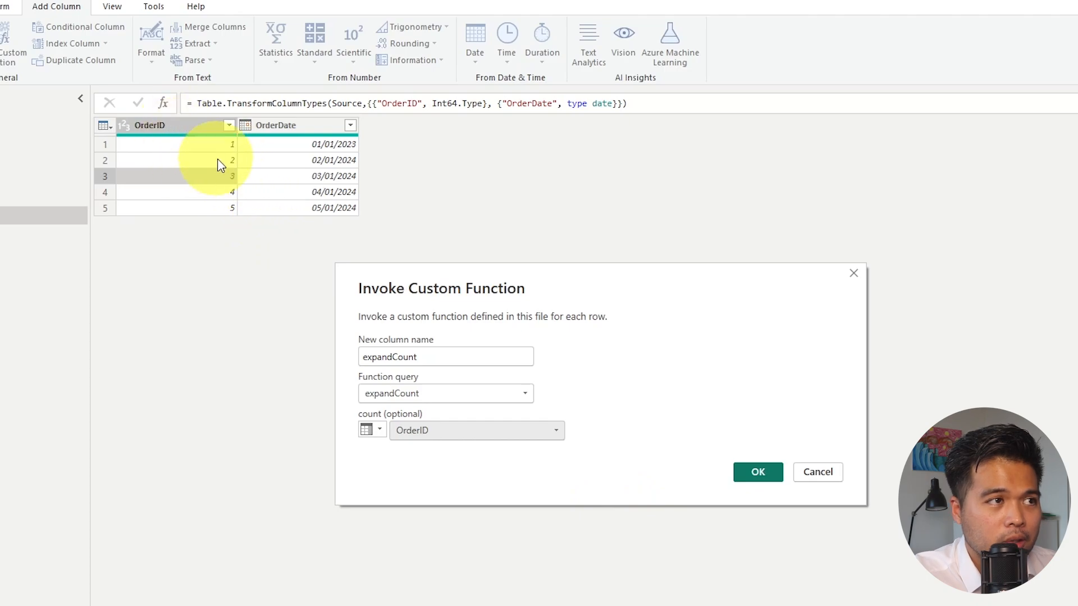
click(758, 472)
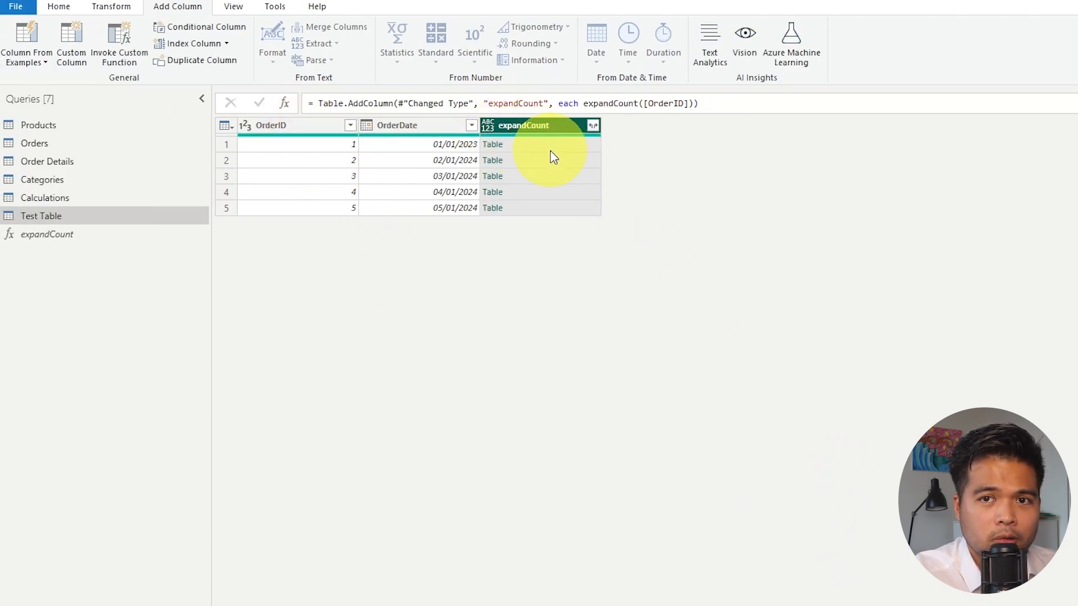
click(593, 125)
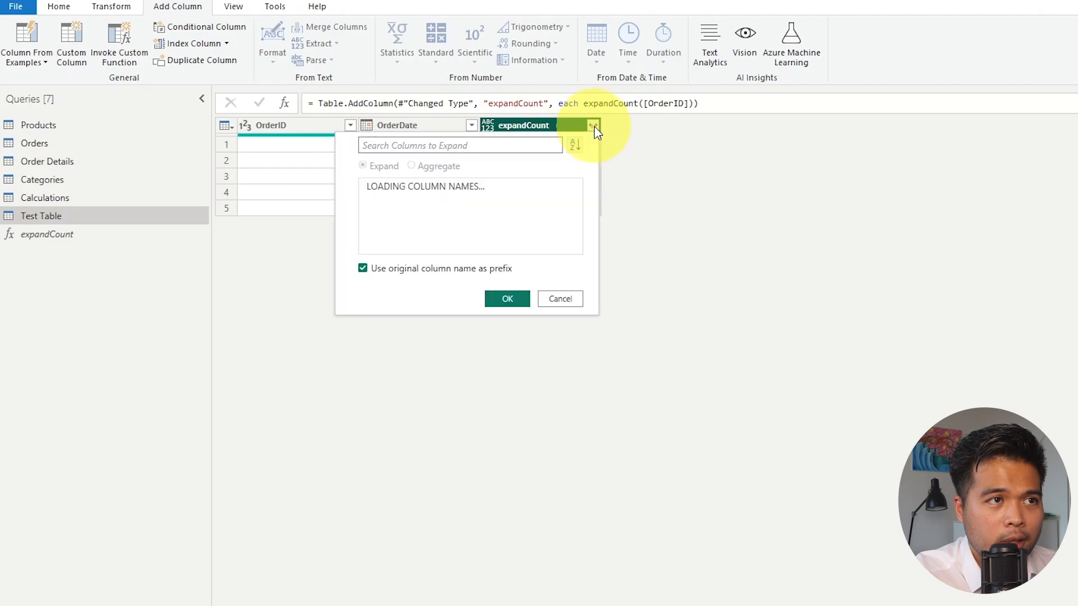
click(508, 318)
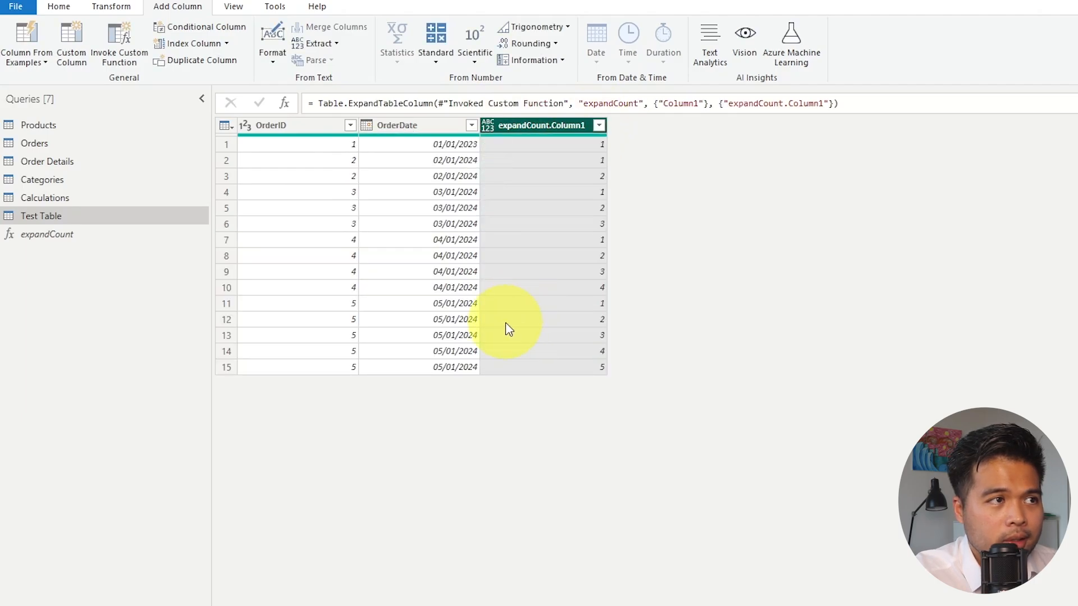
Compare the OrderID values with the expandCount.Column1 values in the first rows of the expanded Test Table.
click(336, 147)
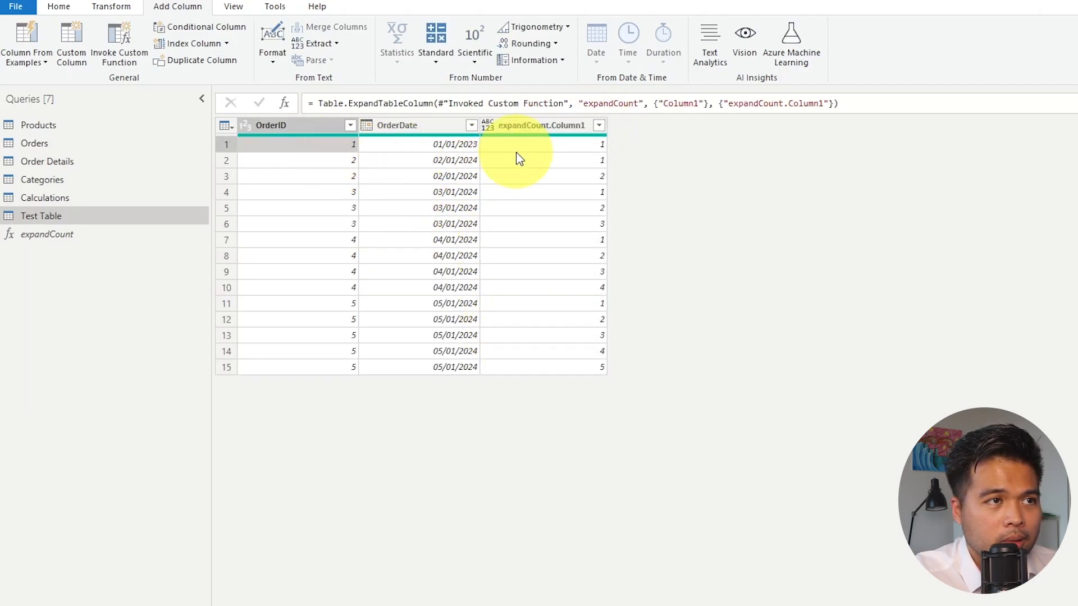
click(340, 181)
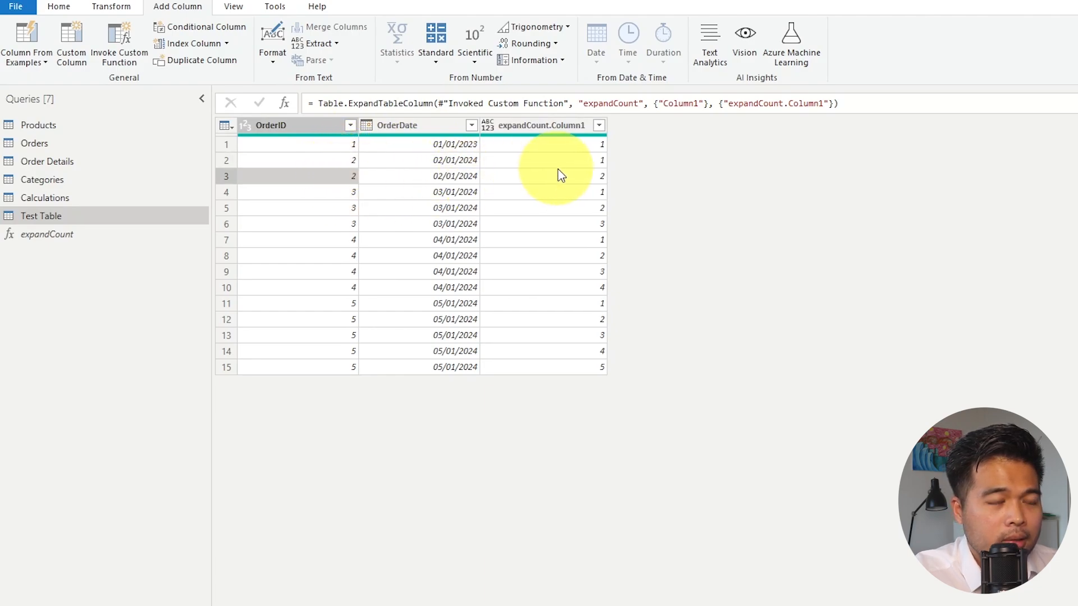
click(567, 160)
click(563, 178)
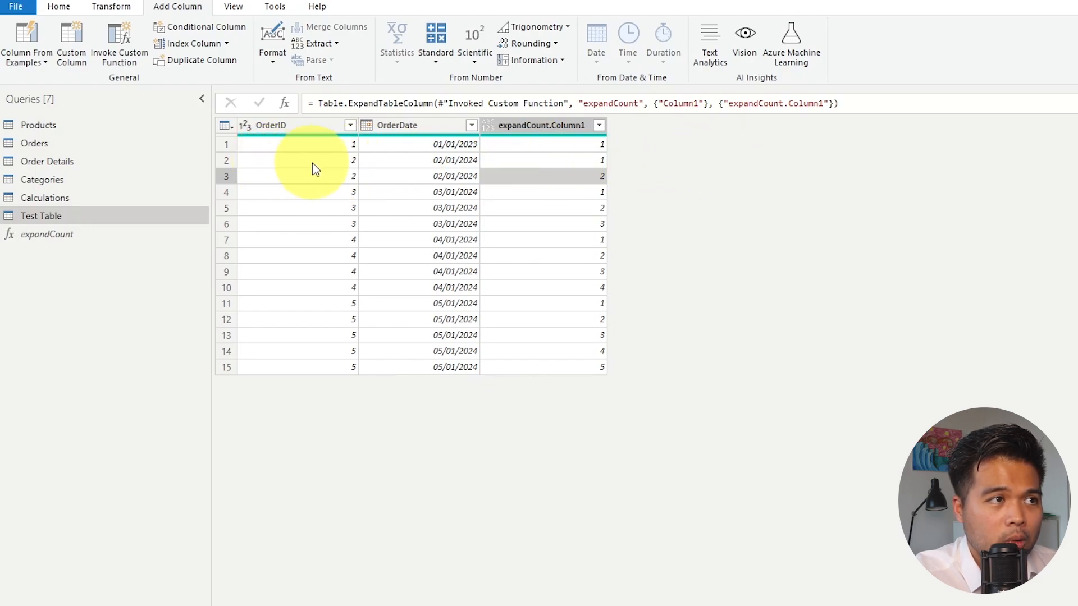
click(340, 151)
click(538, 147)
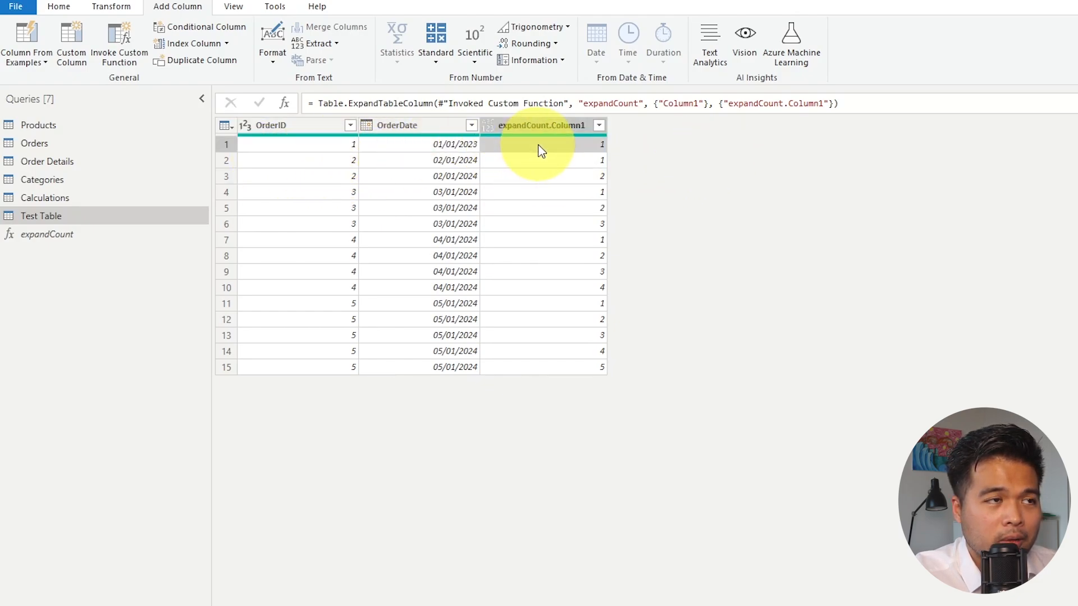
click(329, 144)
click(352, 161)
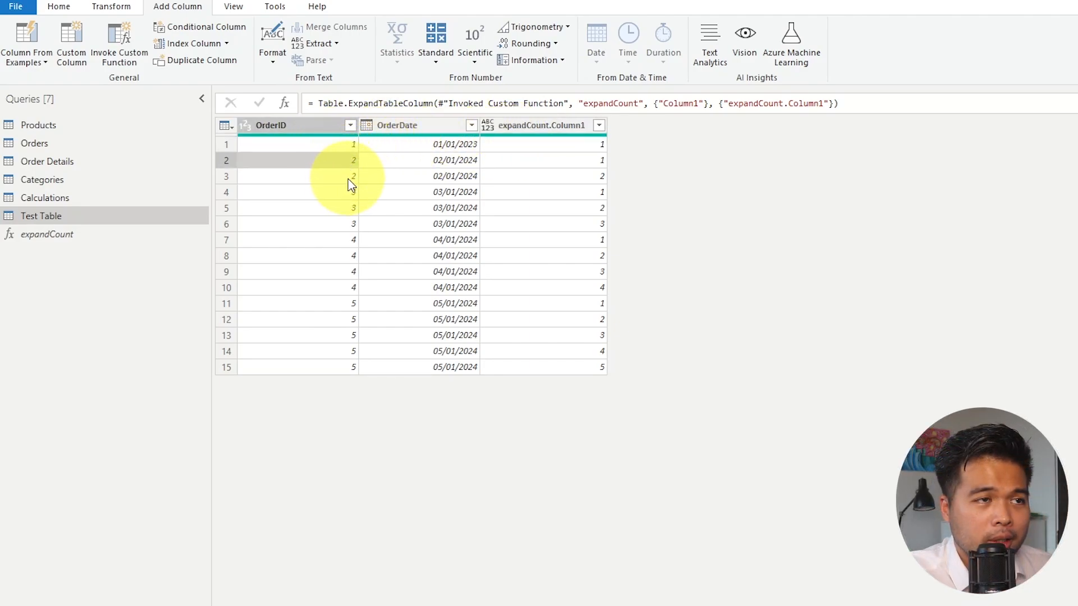
click(352, 176)
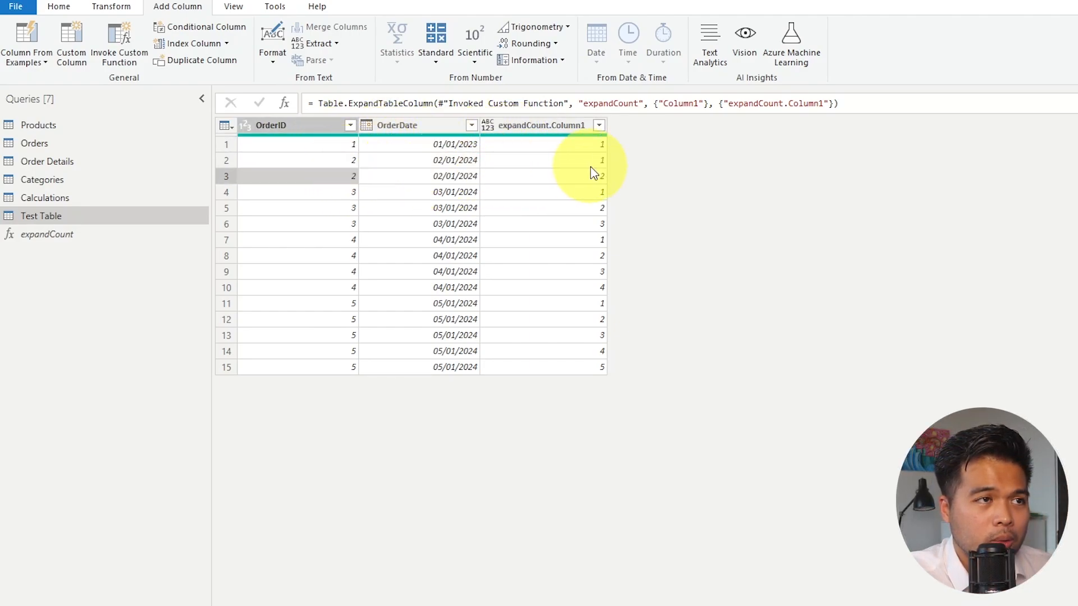
click(562, 163)
click(568, 178)
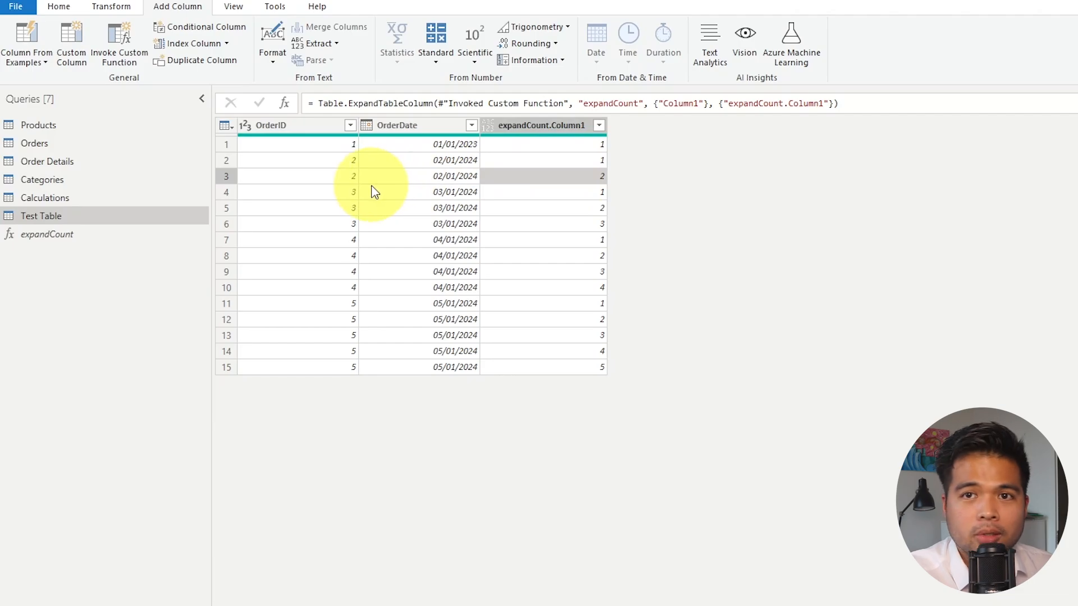